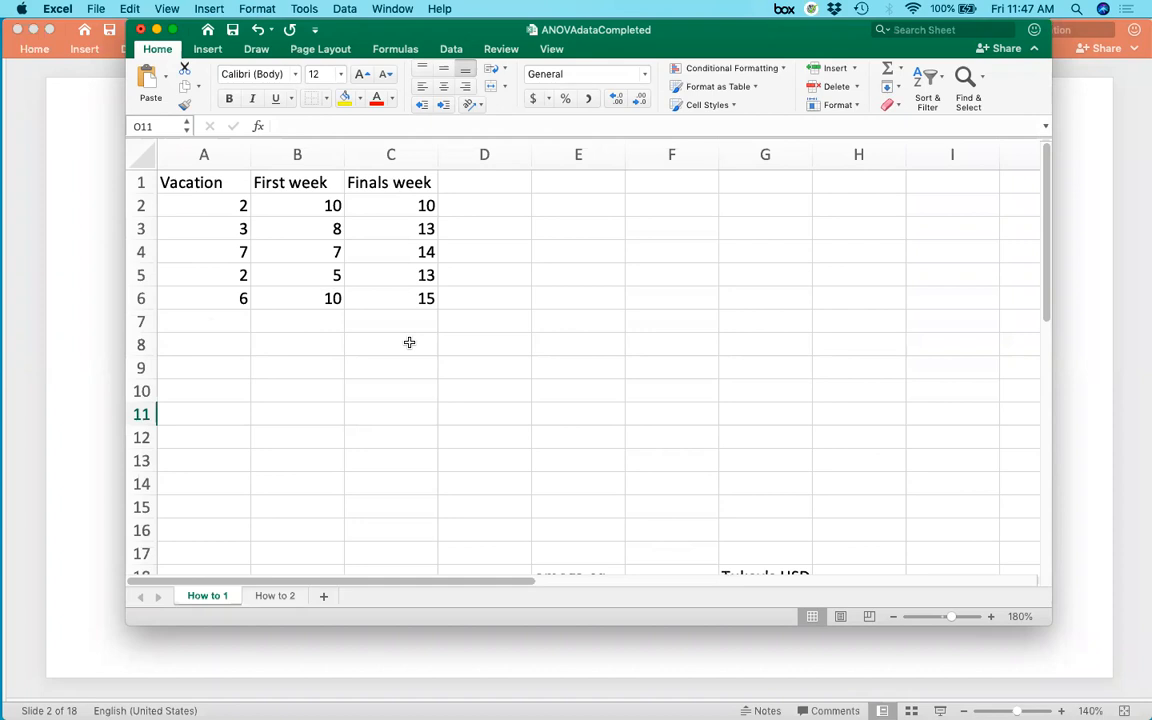
Switch to the lecture slides, advance one slide to the Data Analysis instructions, and return to the spreadsheet.
click(85, 368)
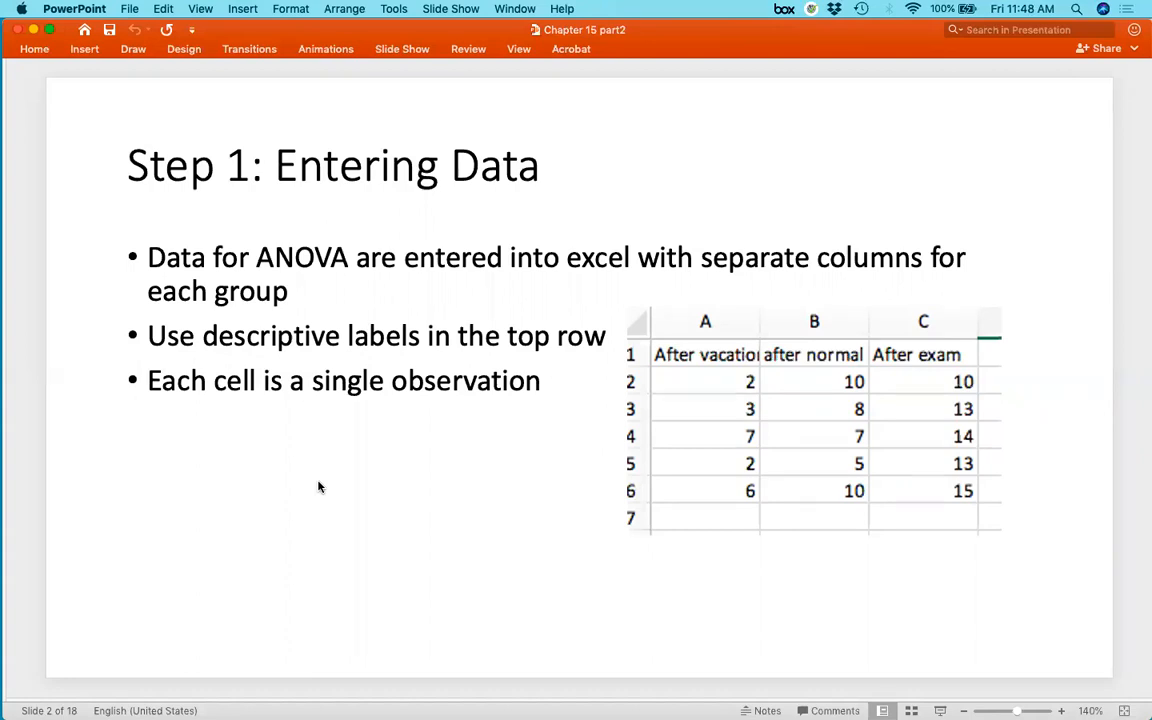
key(Page_Down)
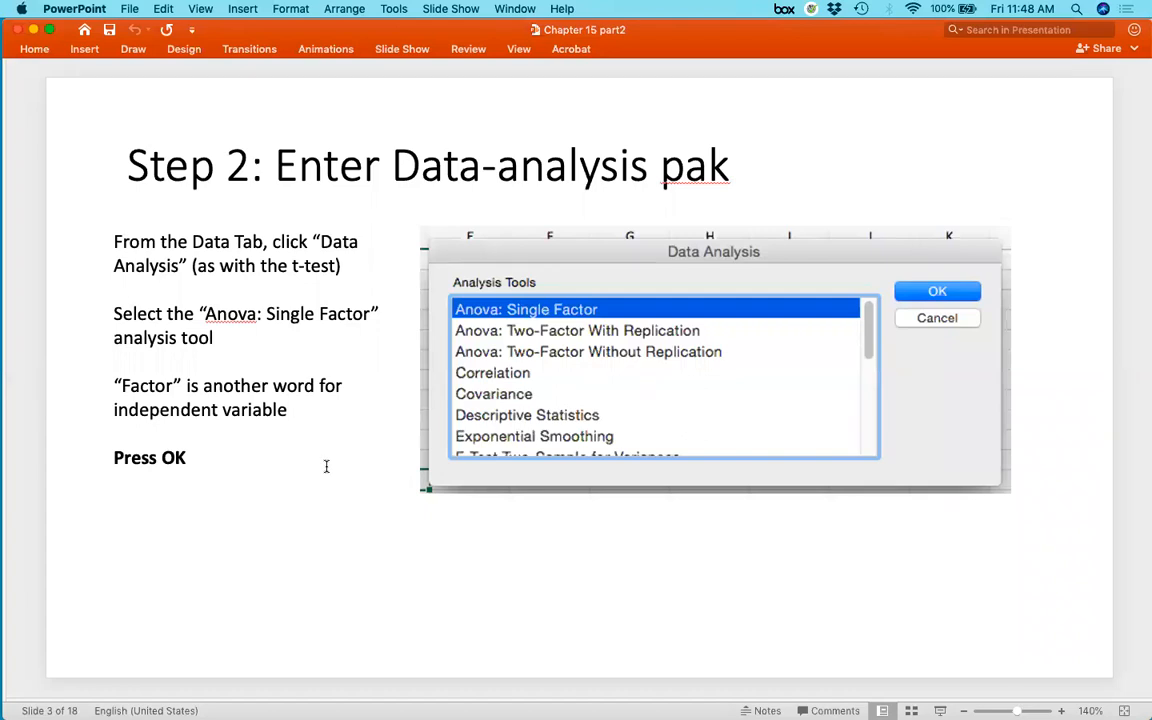
key(ctrl+Up)
click(647, 486)
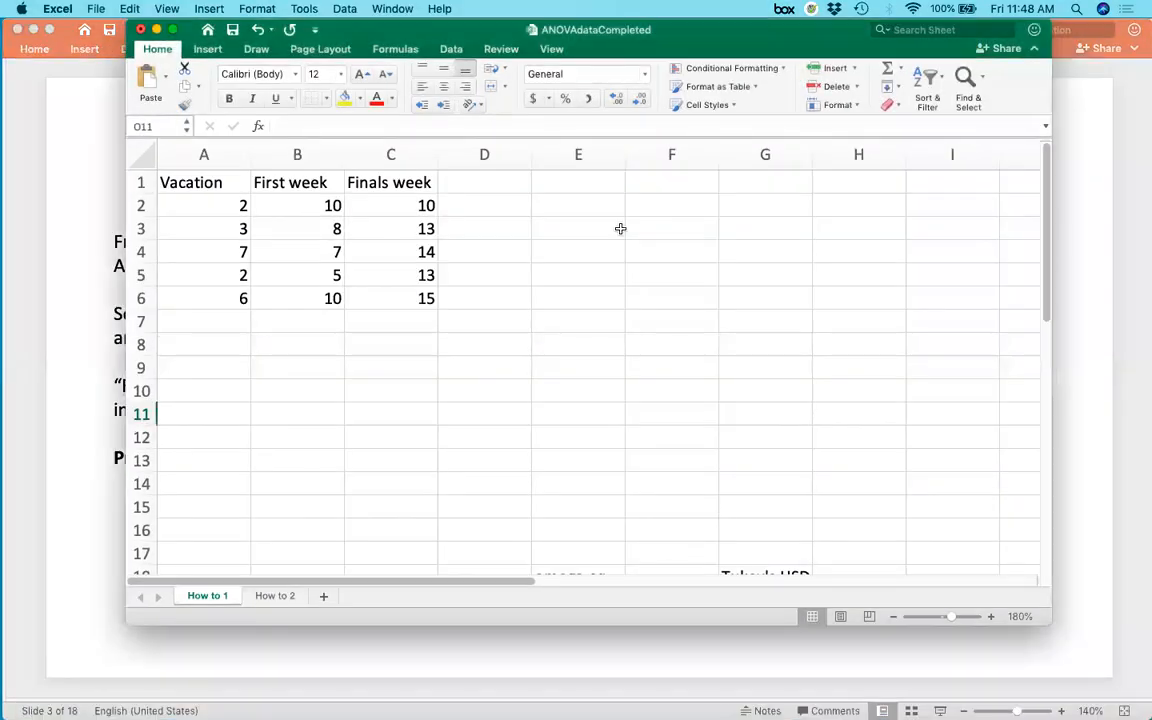
Open the Data Analysis tools and start the Anova: Single Factor analysis.
drag(672, 30, 657, 77)
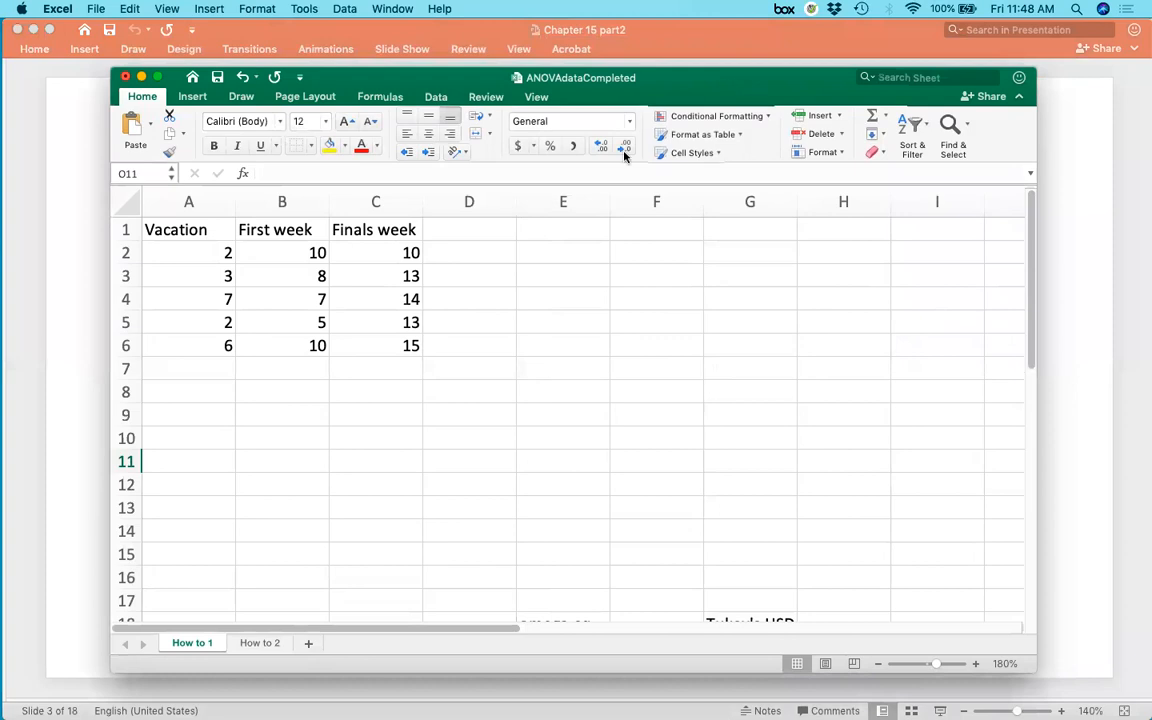
click(436, 96)
click(940, 137)
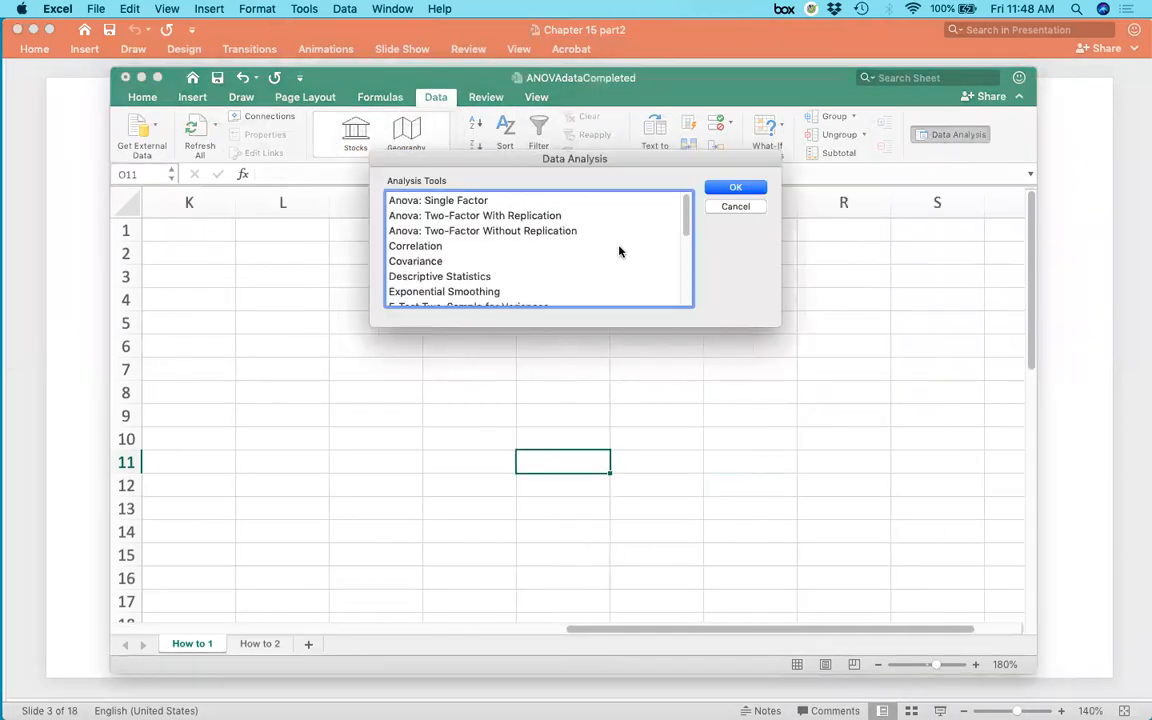
click(438, 200)
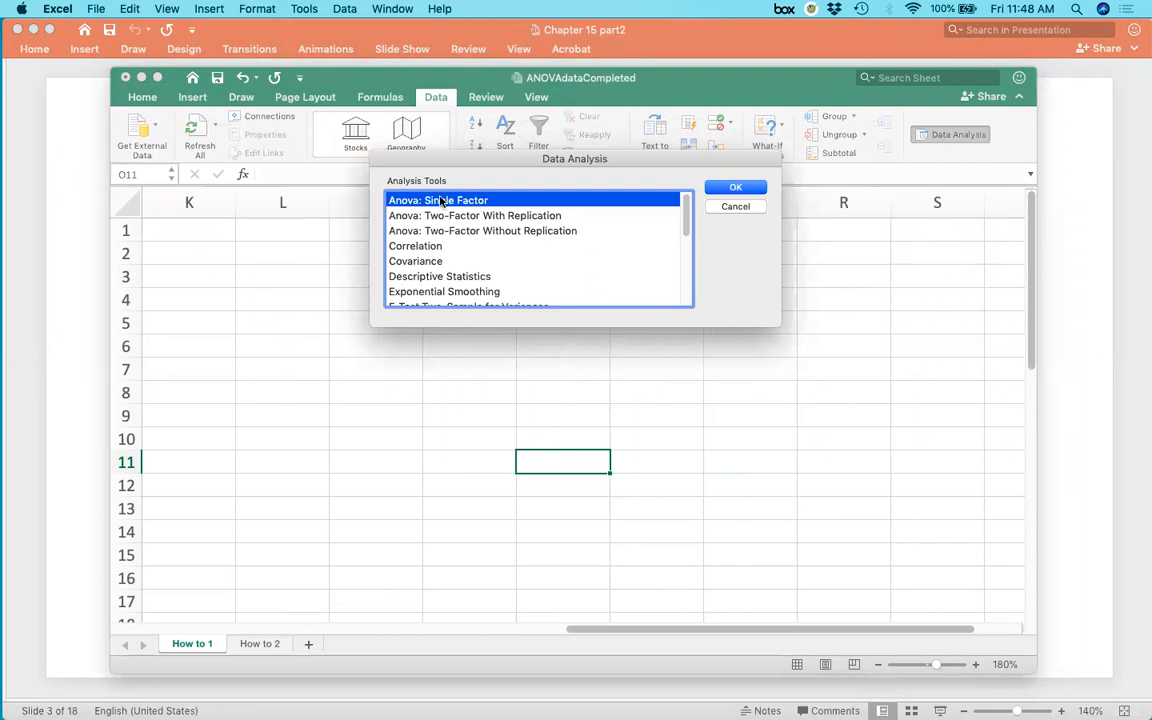
click(734, 189)
click(734, 189)
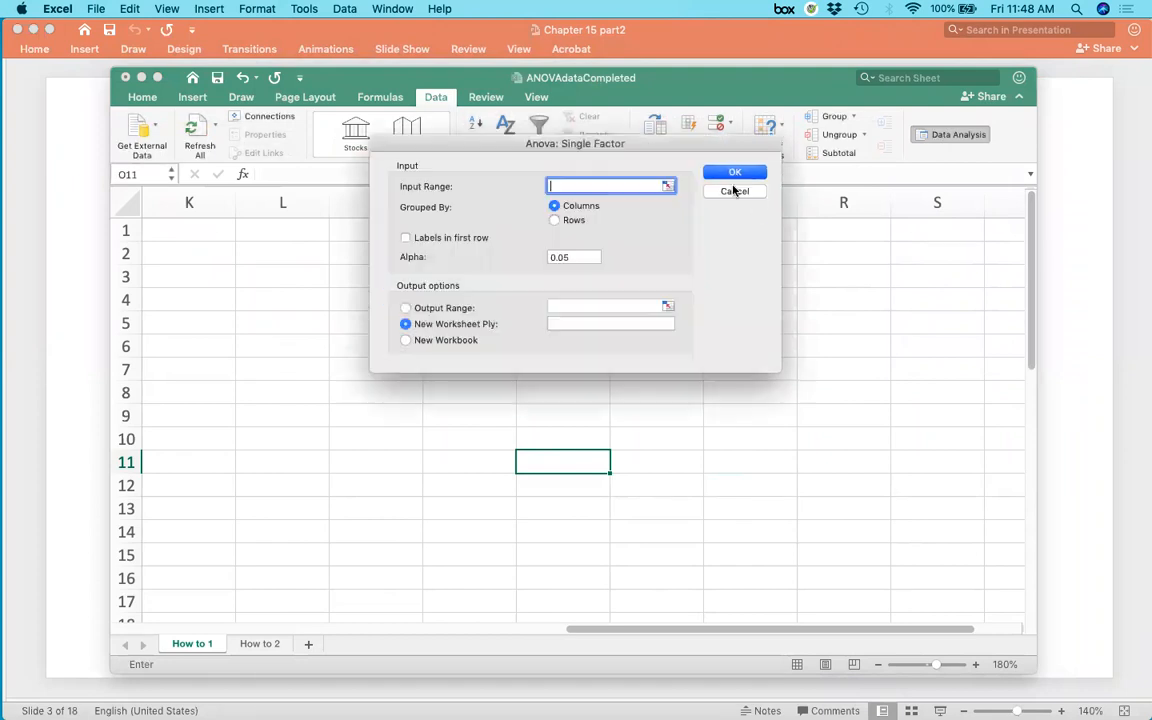
Set the ANOVA input range to A1:C6 by selecting the three data columns with their labels.
drag(727, 630, 314, 630)
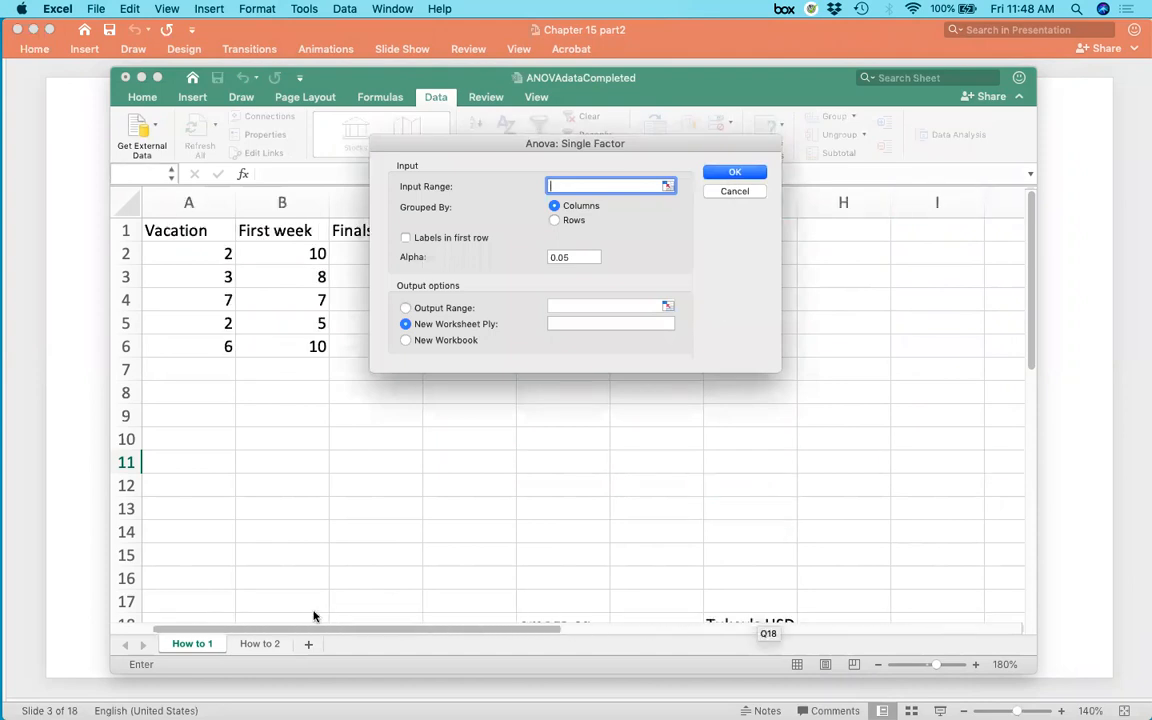
drag(512, 148, 637, 233)
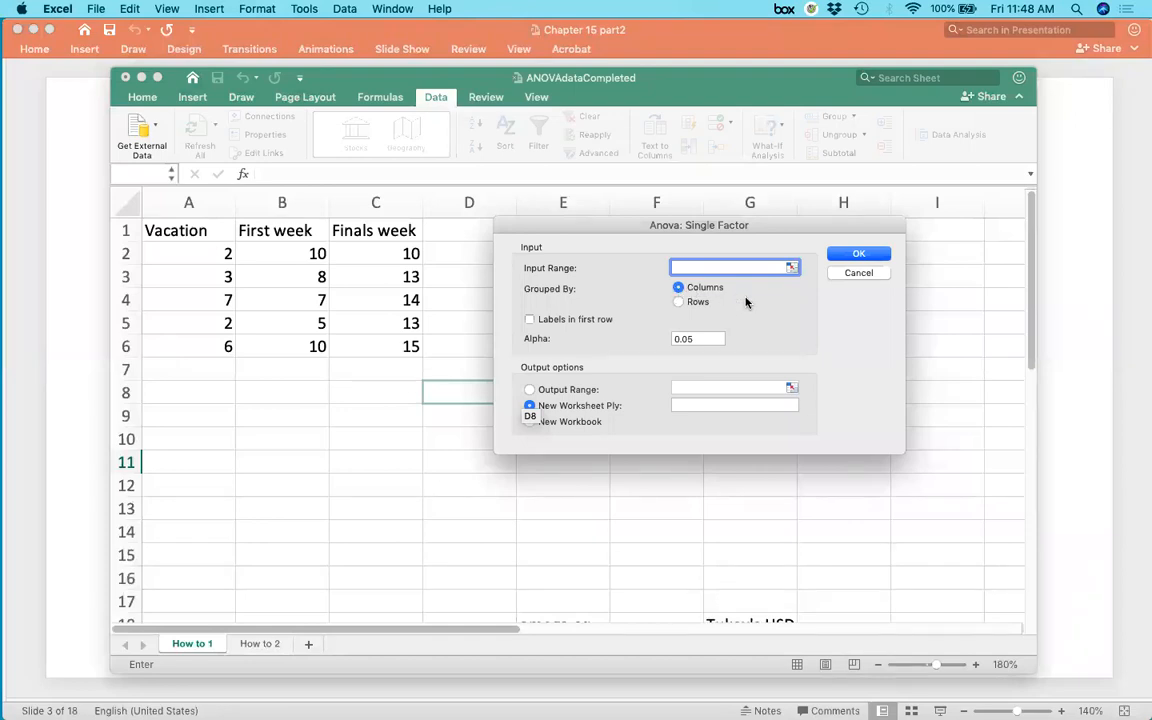
click(791, 268)
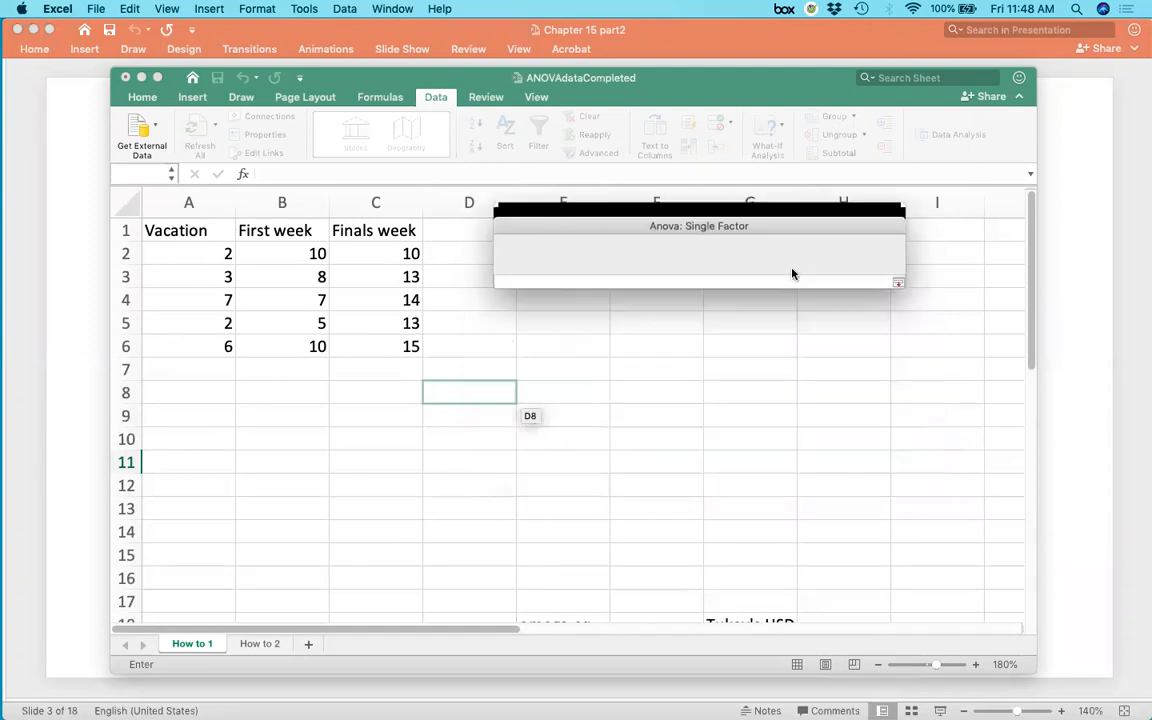
drag(205, 230, 375, 344)
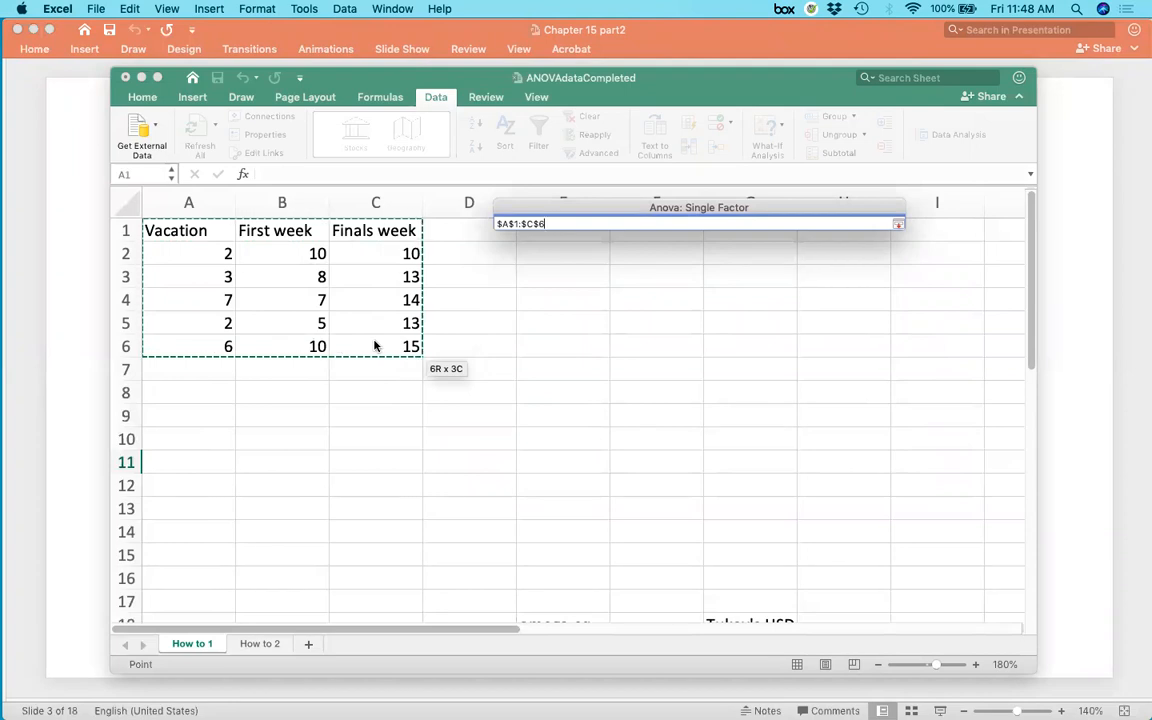
key(Return)
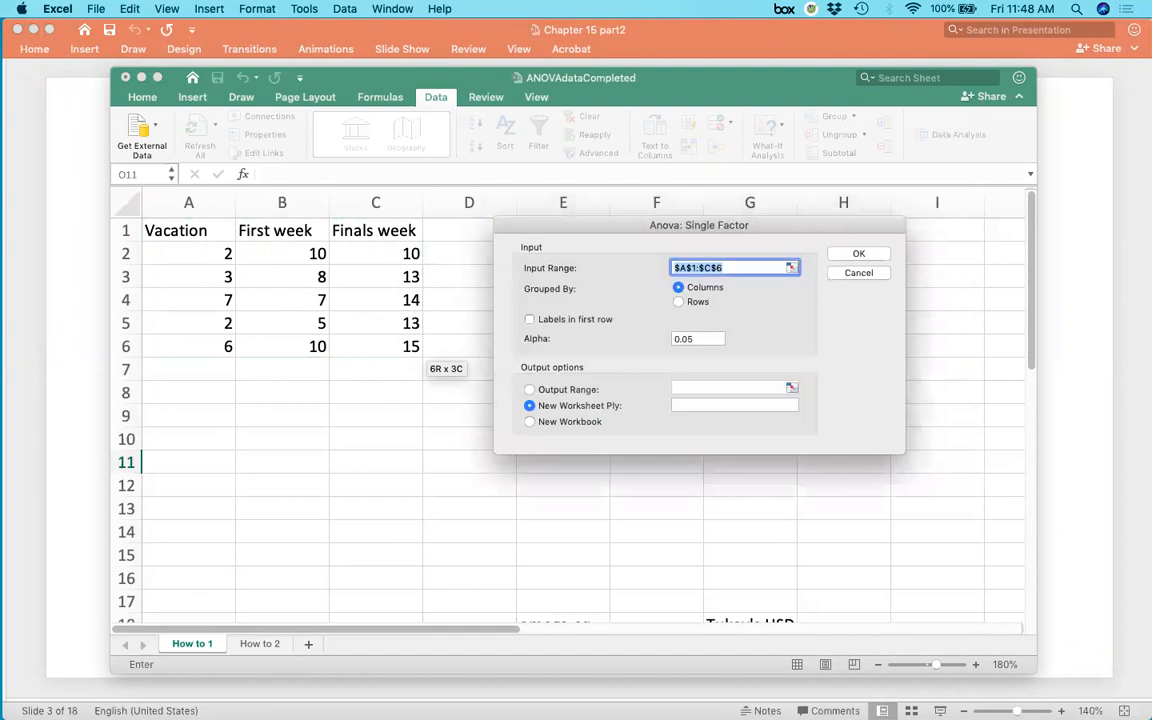
Enable Labels in first row and set the output range to cell F2.
click(530, 320)
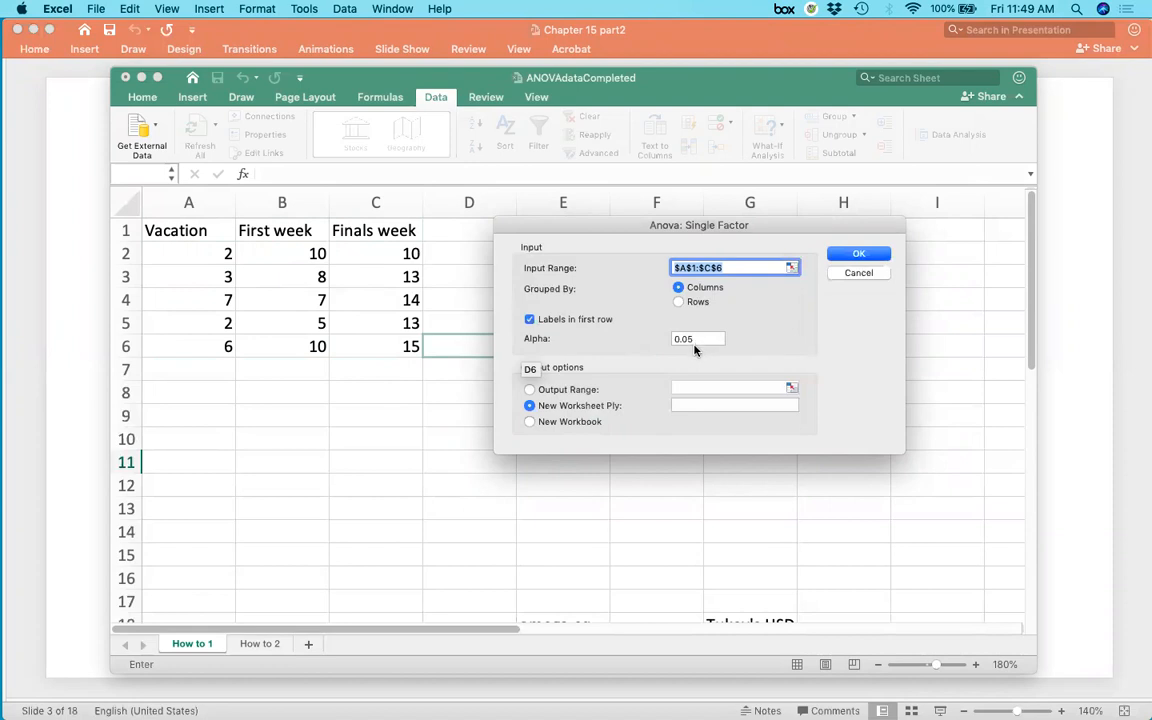
click(530, 390)
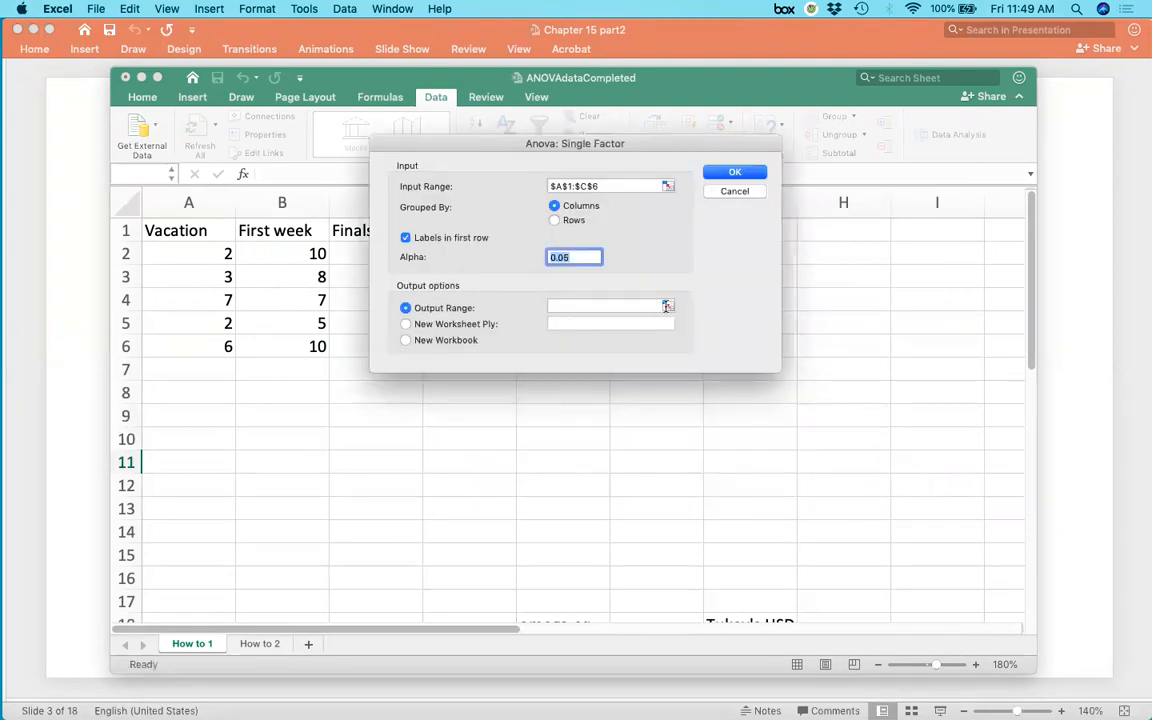
click(667, 306)
click(674, 255)
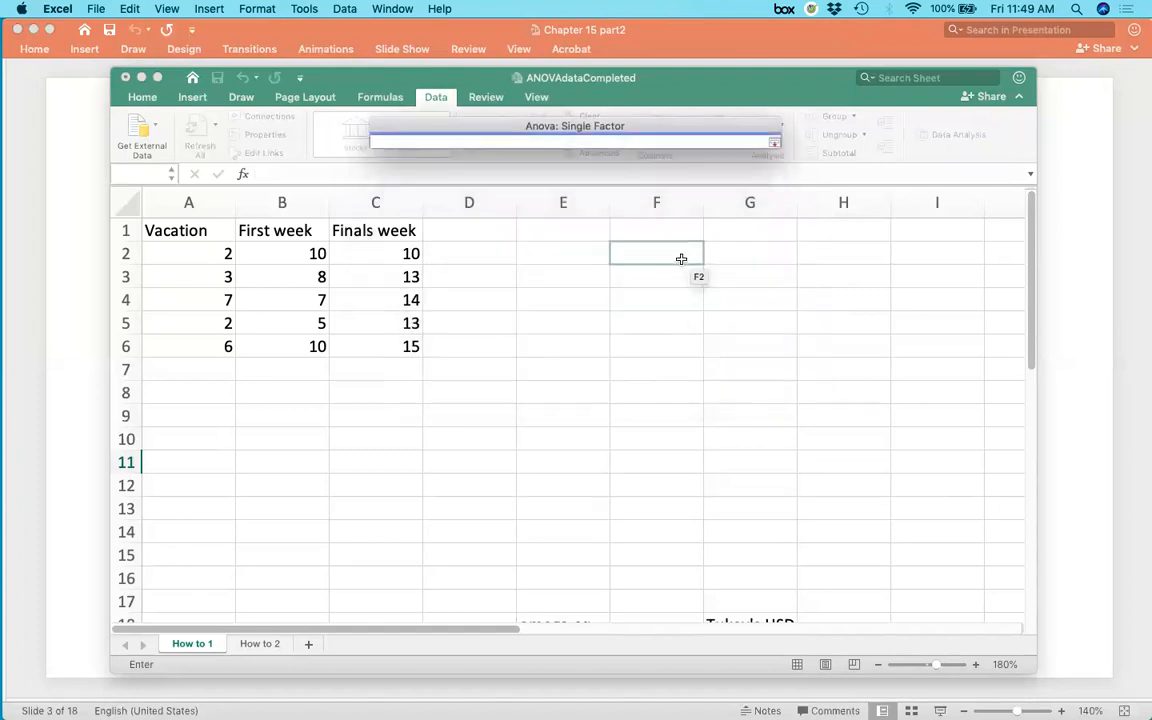
mouse_move(681, 259)
mouse_down()
mouse_move(668, 242)
mouse_move(668, 256)
mouse_up()
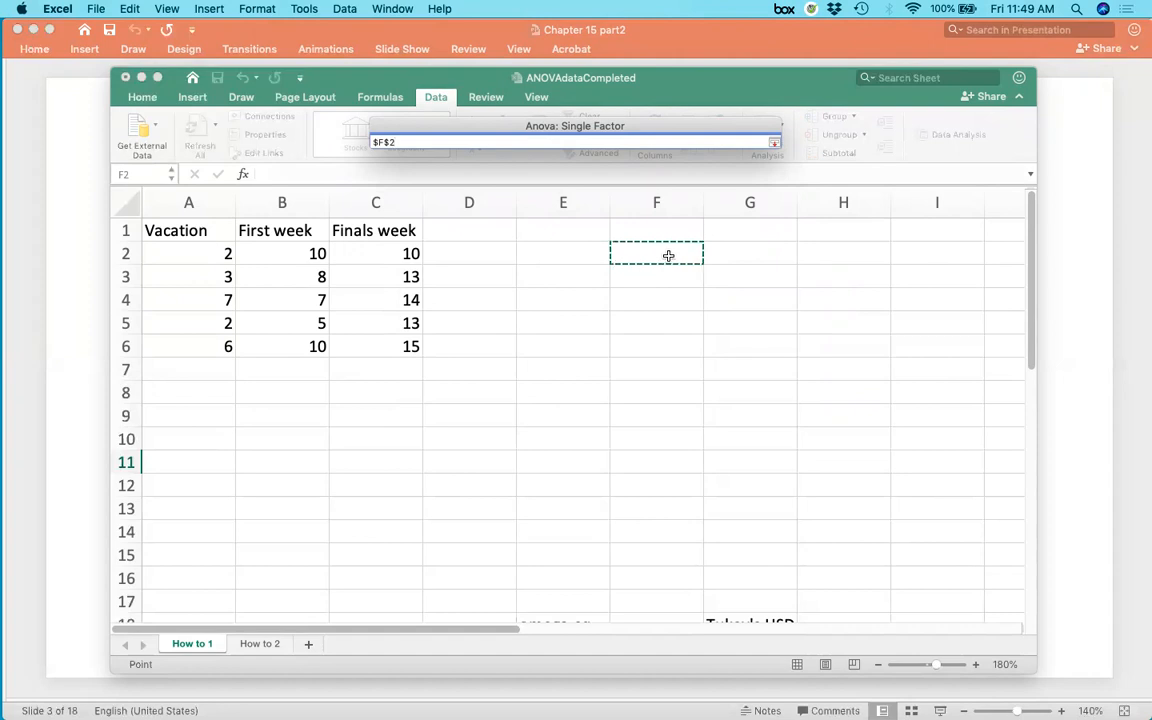
key(Return)
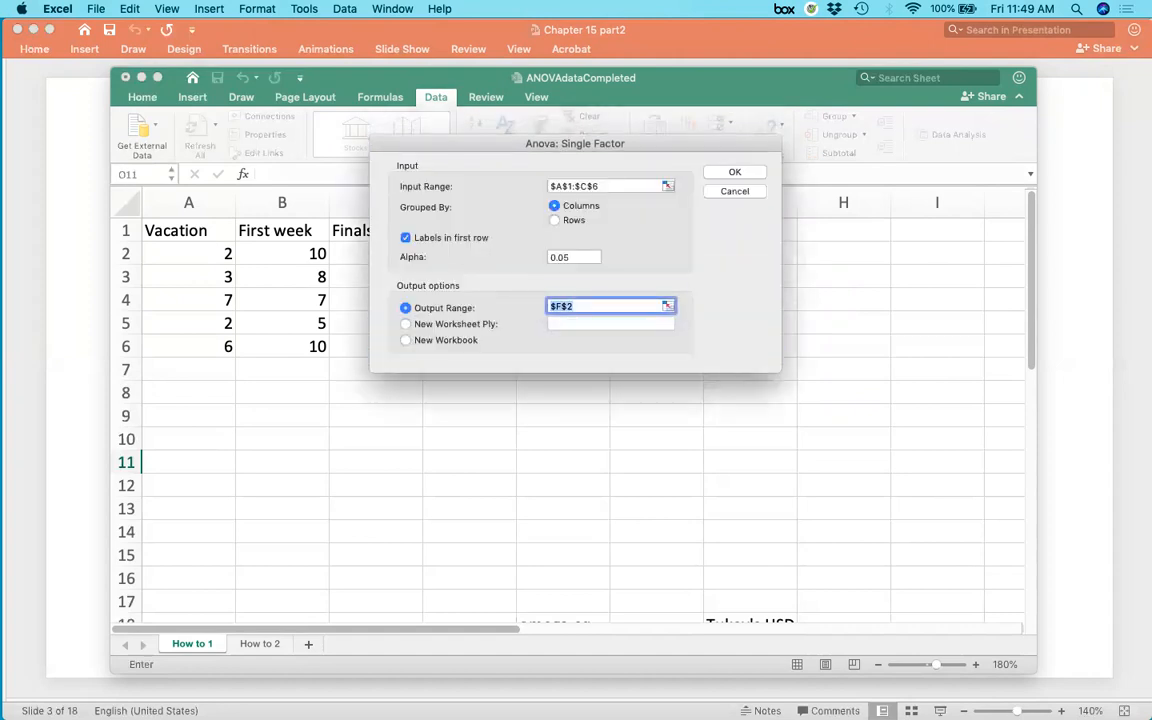
Recheck the input and output range selections and run the single-factor ANOVA.
click(666, 186)
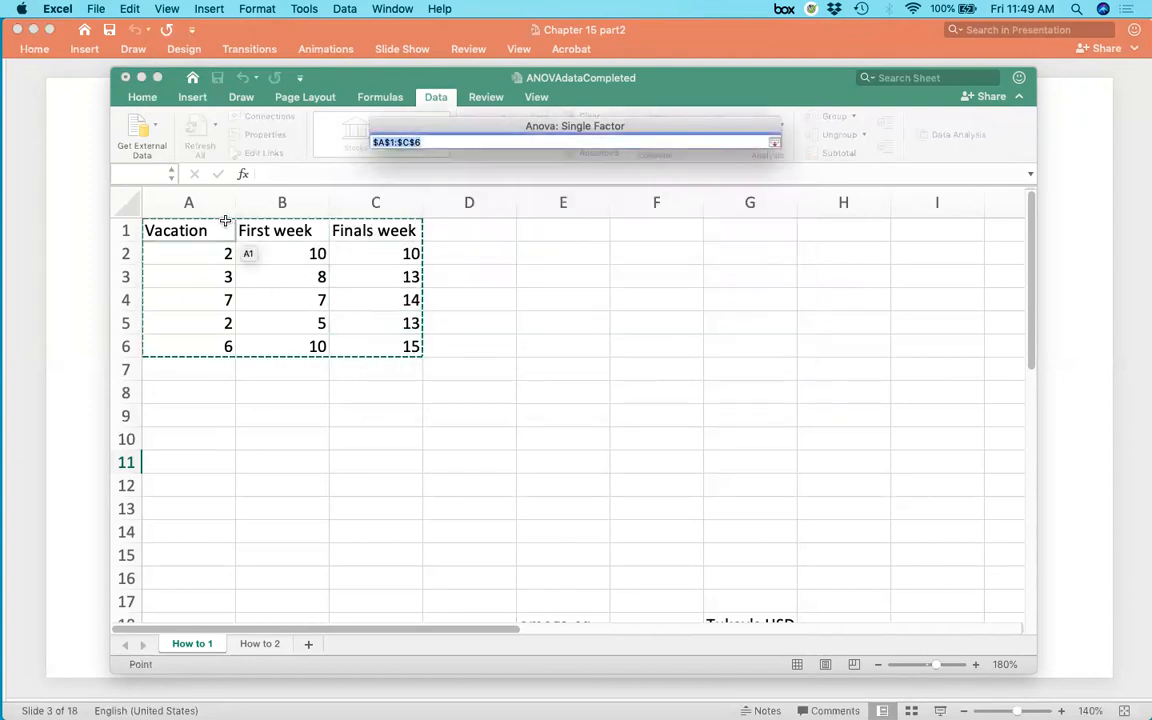
key(Return)
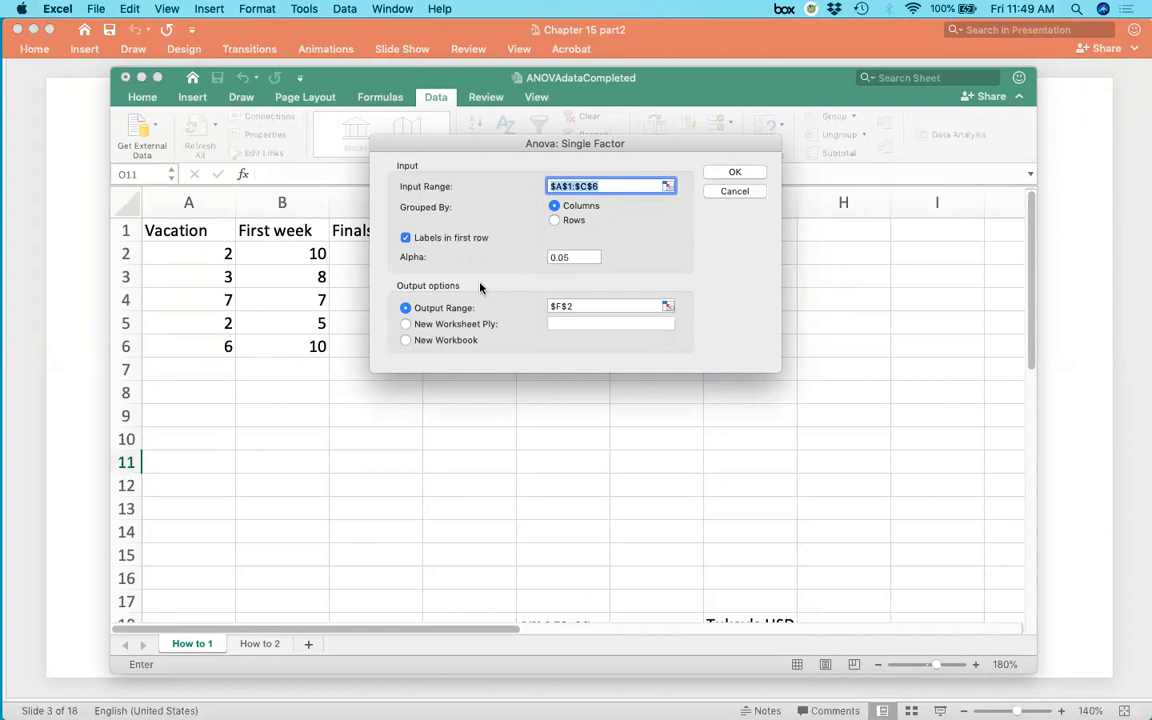
click(667, 307)
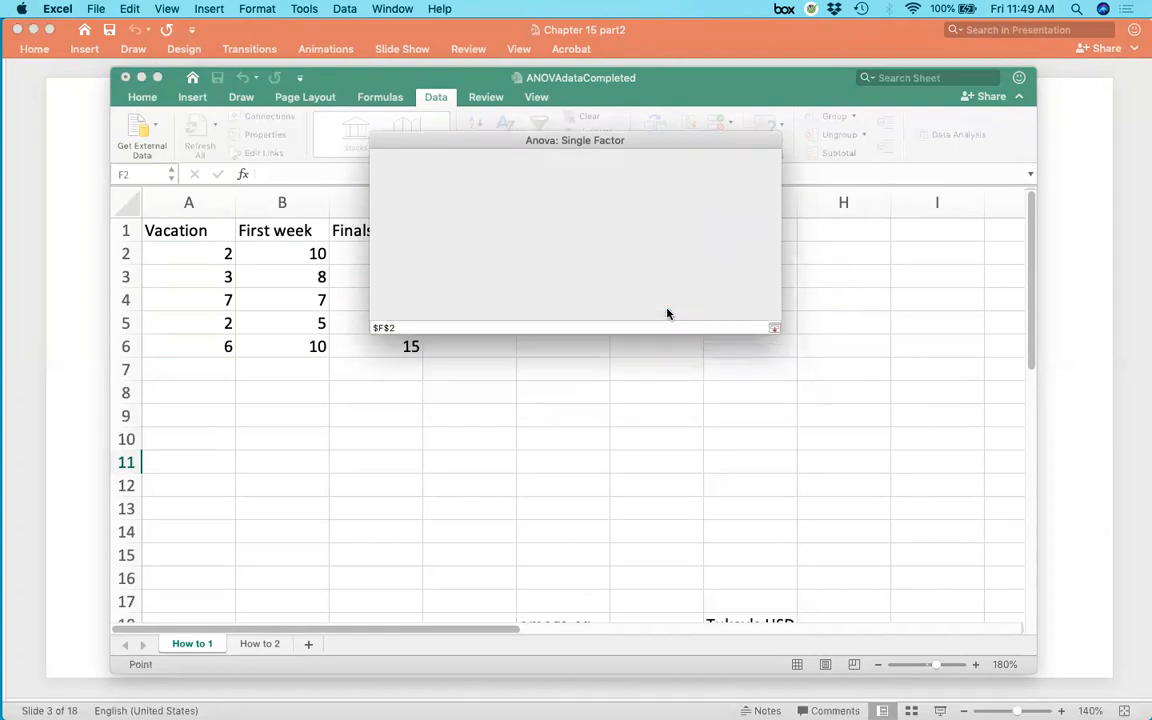
click(639, 269)
click(774, 141)
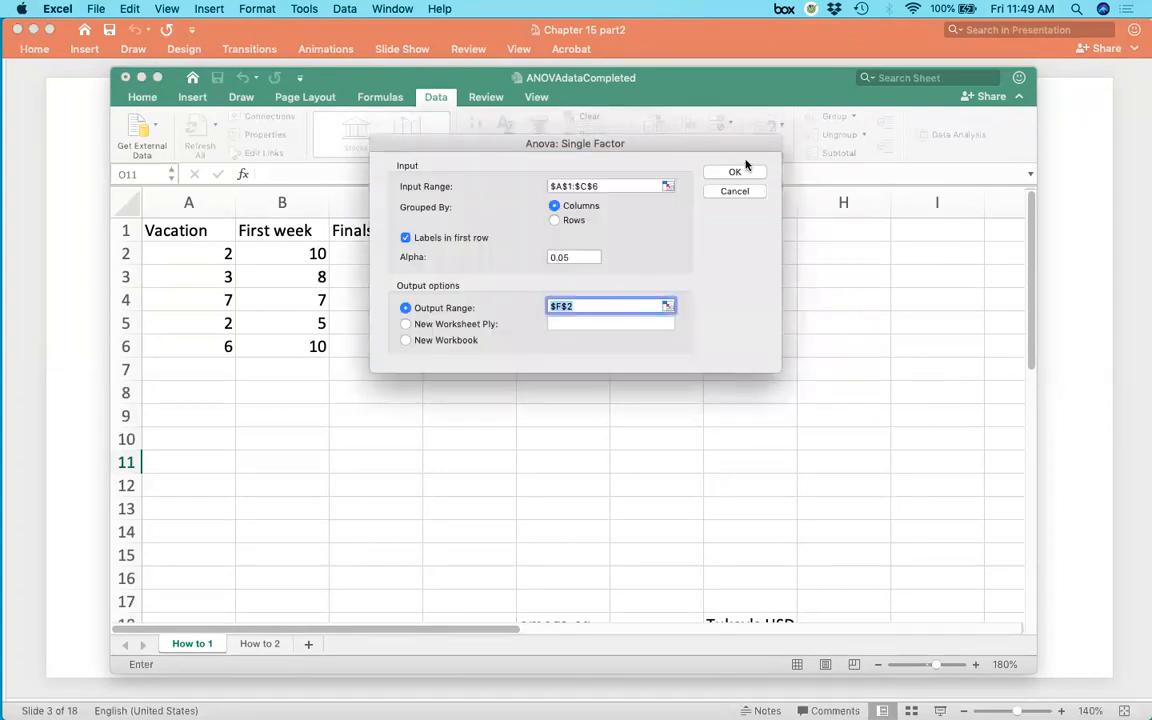
click(729, 174)
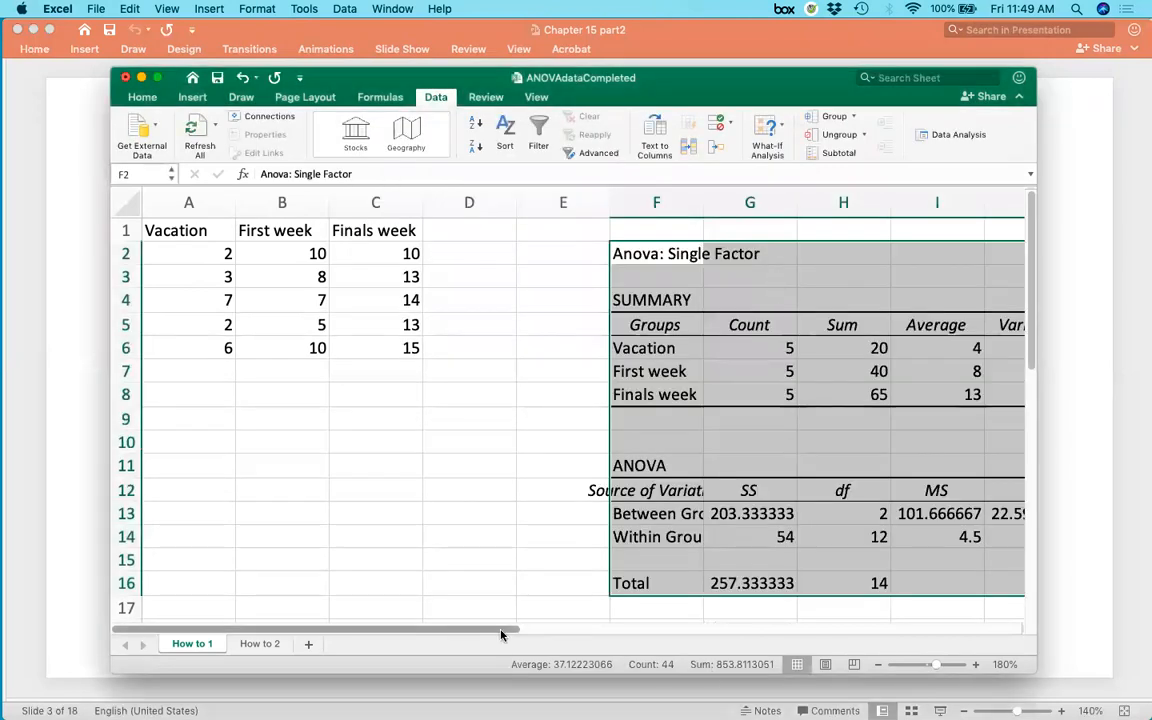
drag(528, 630, 653, 634)
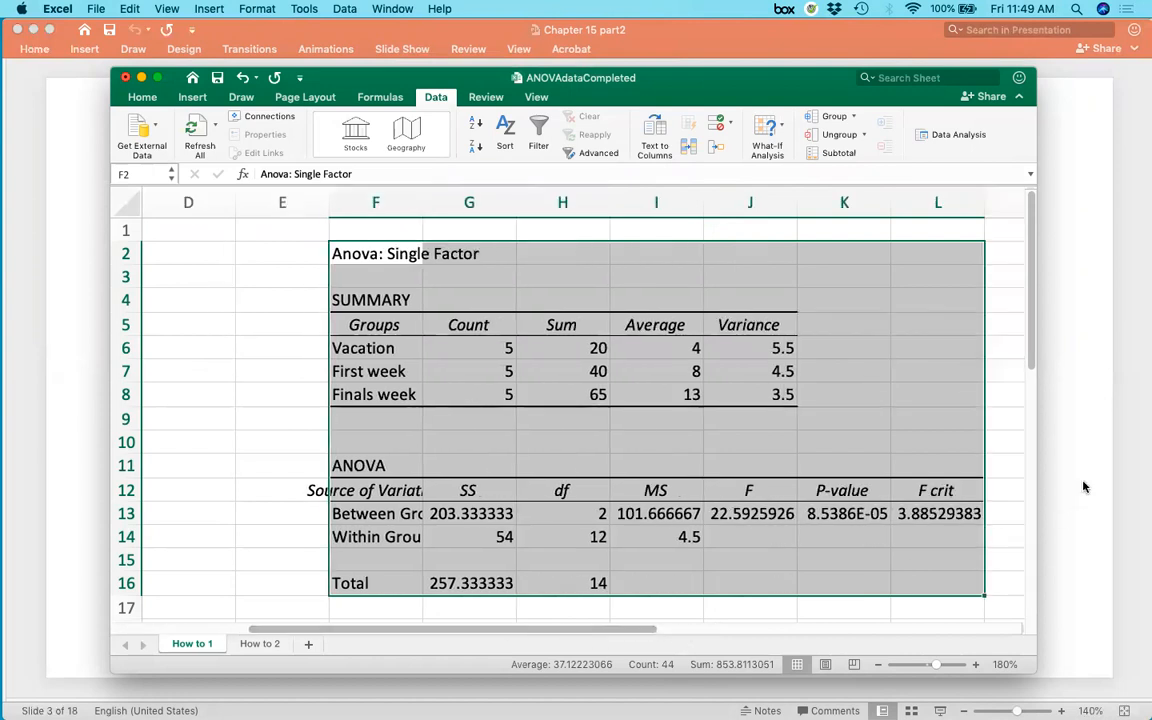
Switch to the lecture slides and advance to the ANOVA Output slide.
click(1083, 484)
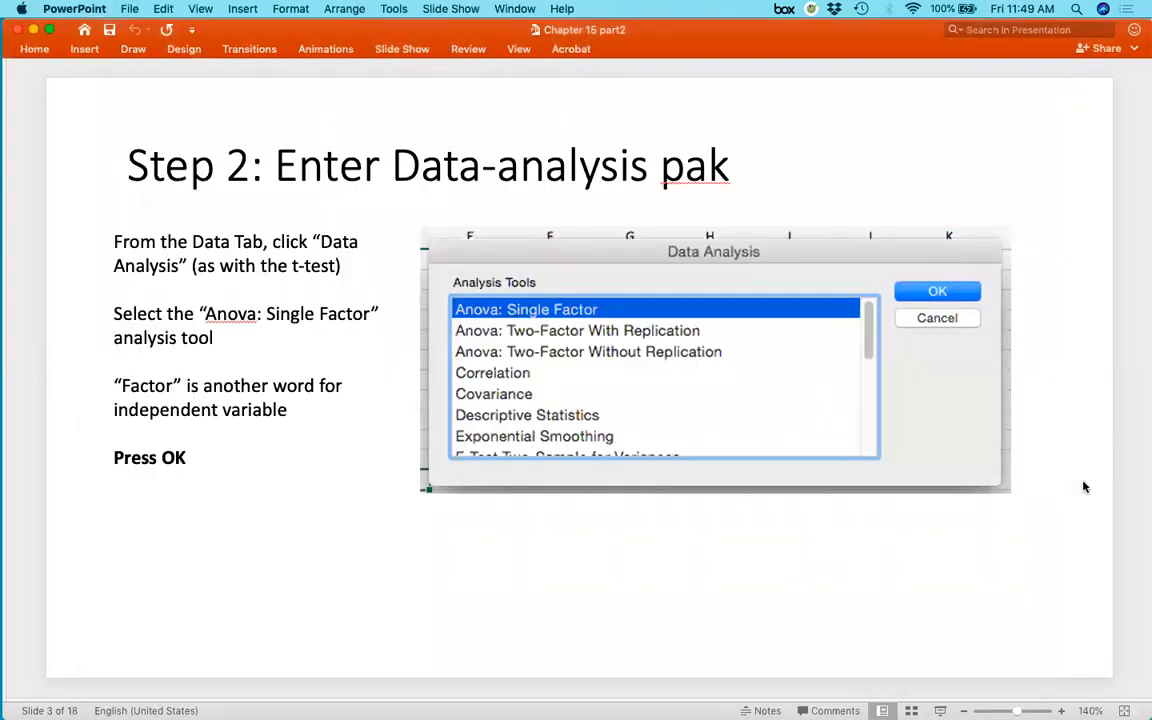
key(Down)
key(Down)
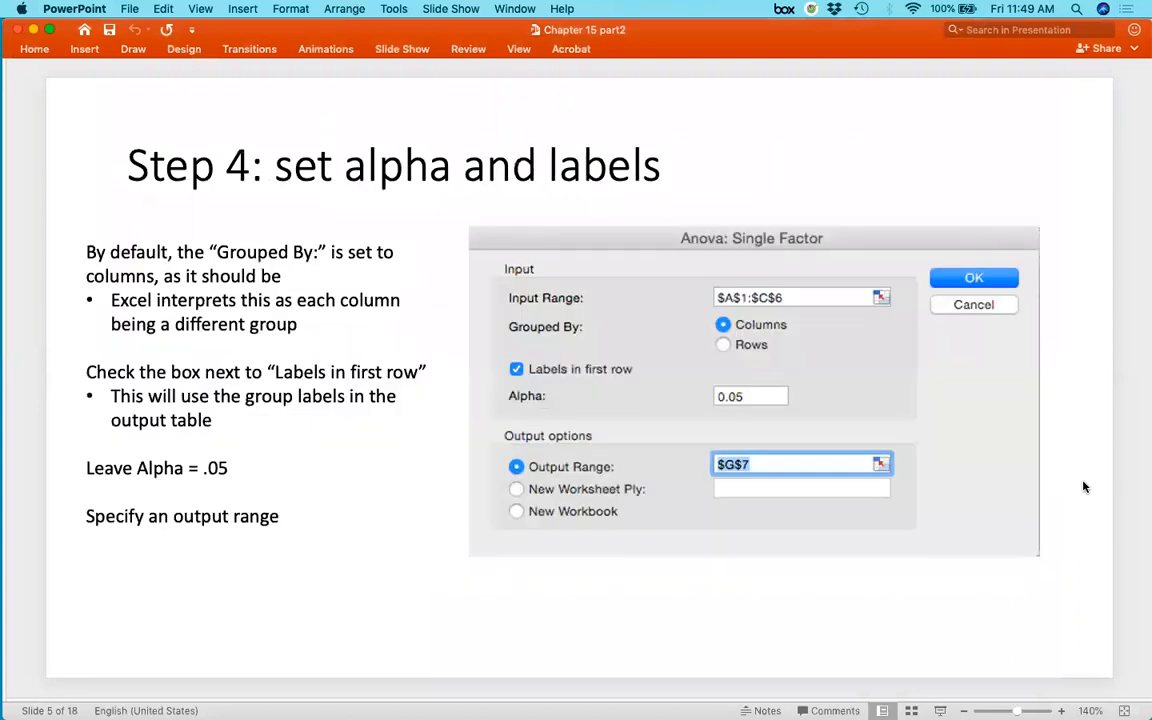
key(Down)
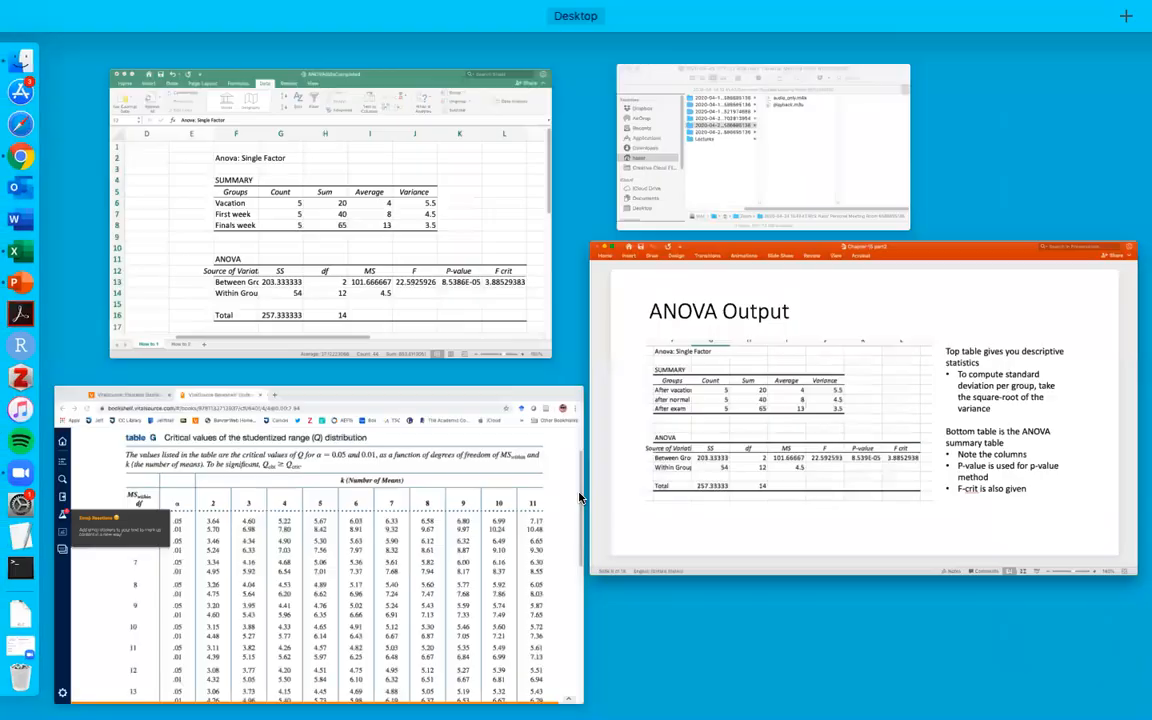
Return to the spreadsheet and inspect the P-value cell in the ANOVA table.
key(ctrl+Up)
click(480, 277)
click(828, 515)
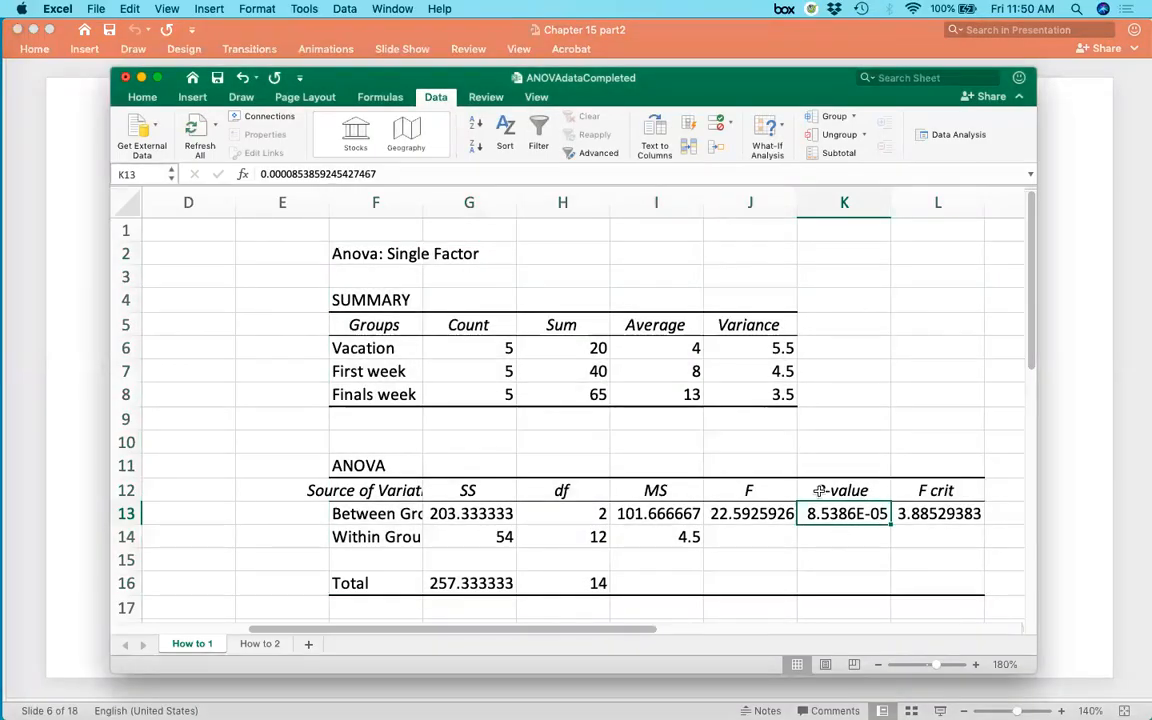
click(836, 552)
click(841, 512)
key(Return)
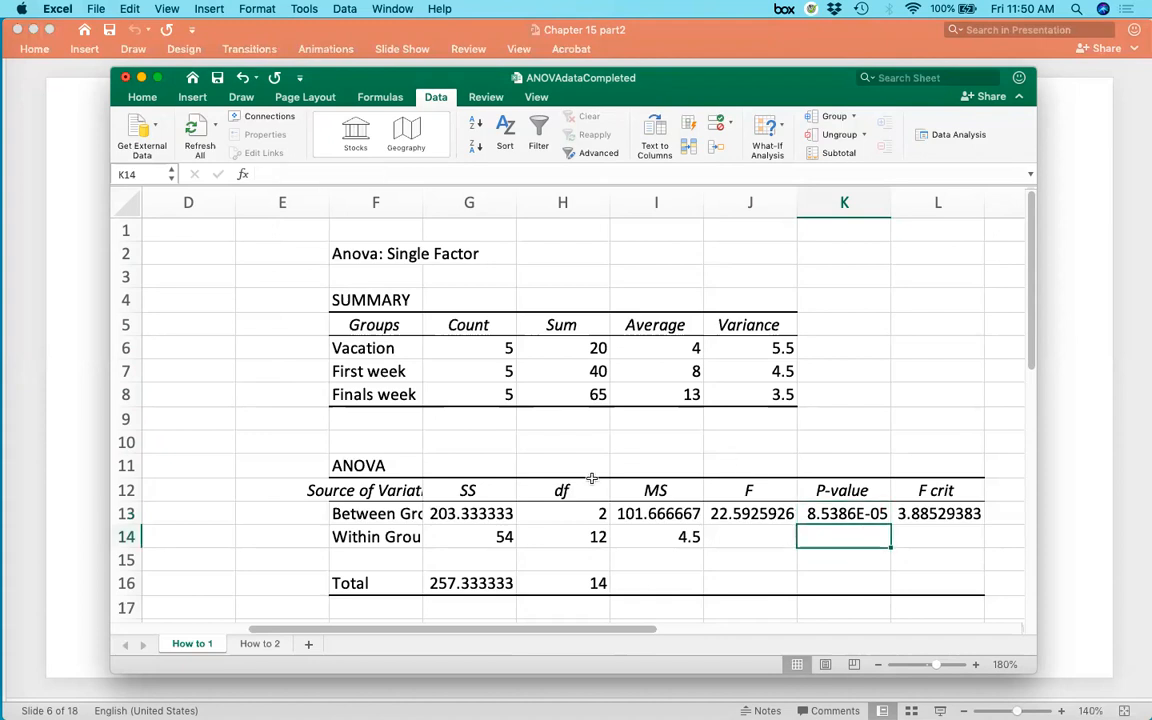
Select the ANOVA summary table and the F crit column to examine them.
drag(340, 490, 902, 567)
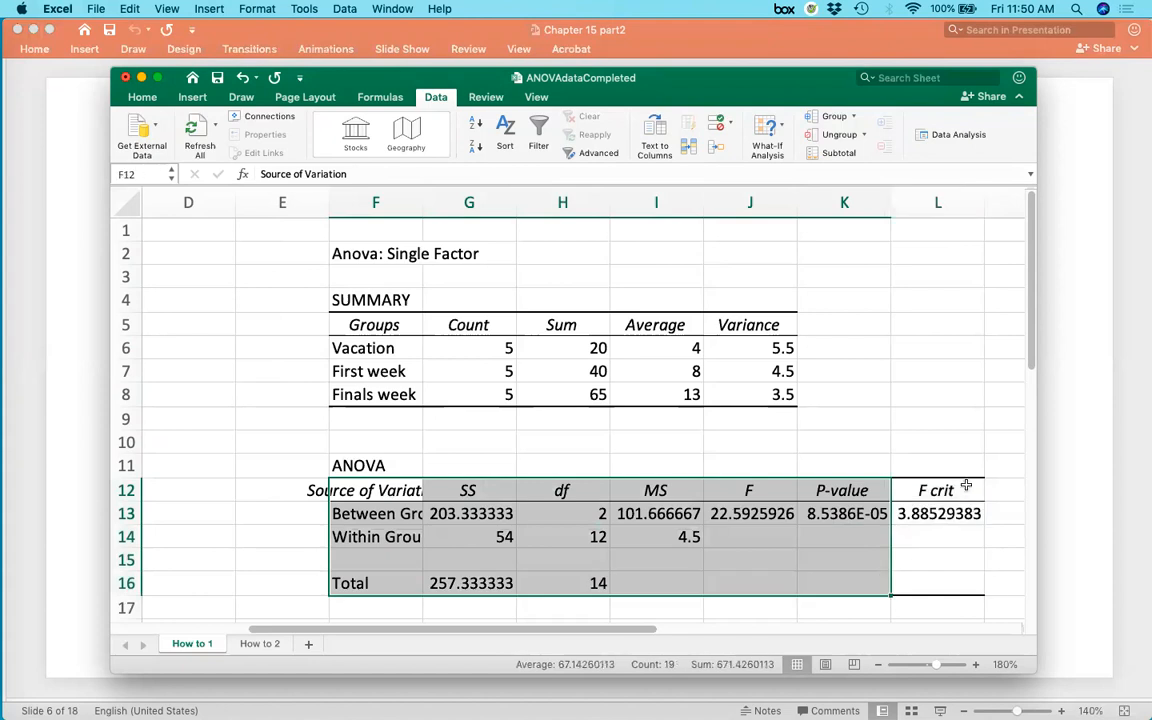
click(945, 490)
drag(923, 605, 925, 466)
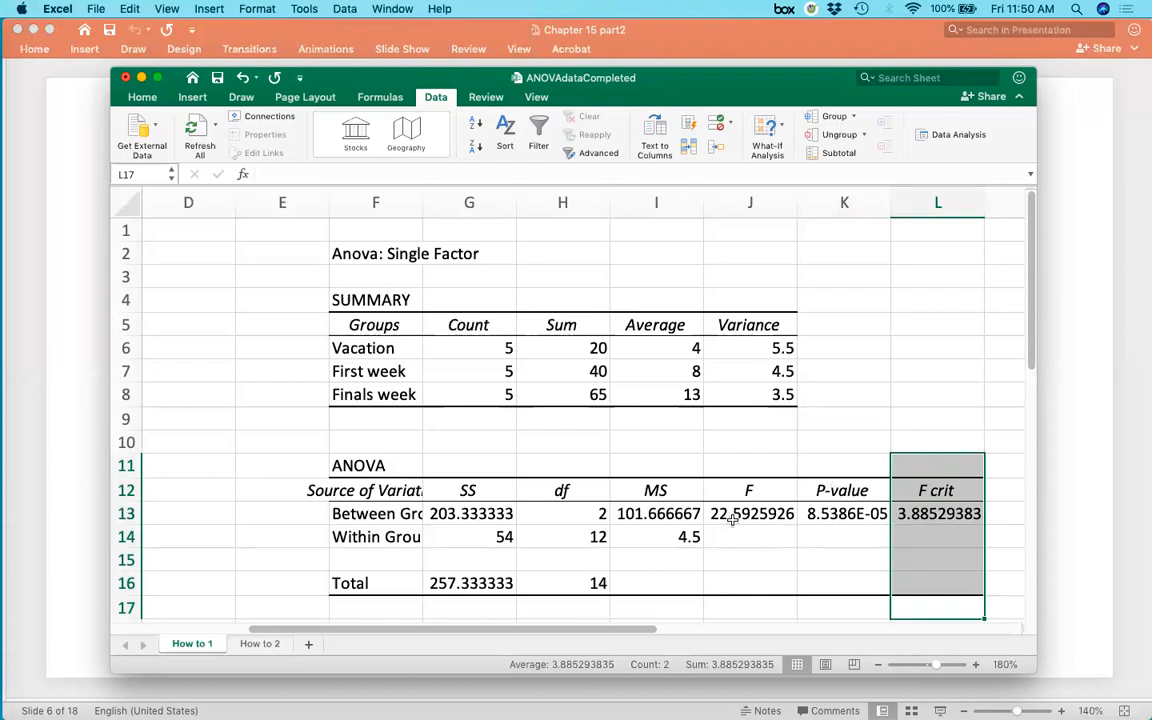
Widen column F so the Source of Variation labels show in full.
click(377, 516)
drag(421, 203, 491, 216)
click(370, 538)
drag(535, 515, 550, 538)
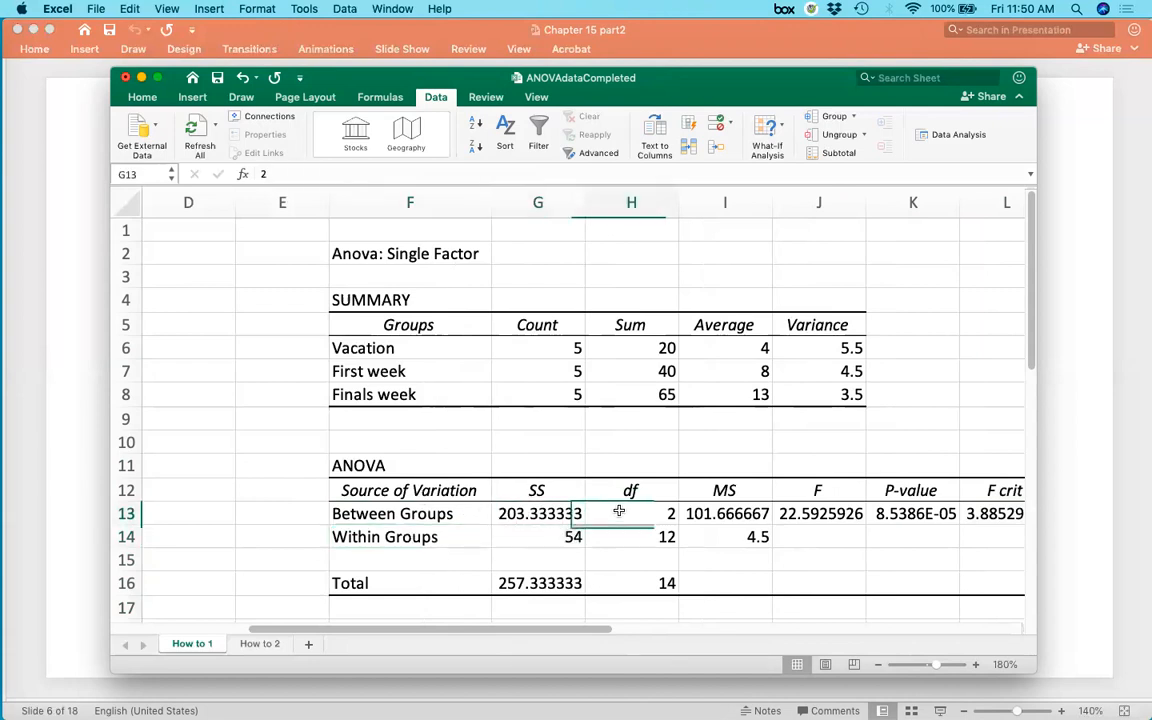
Examine the df, MS, F and P-value cells and the group averages in the output.
drag(617, 514, 622, 532)
drag(737, 518, 745, 537)
click(775, 512)
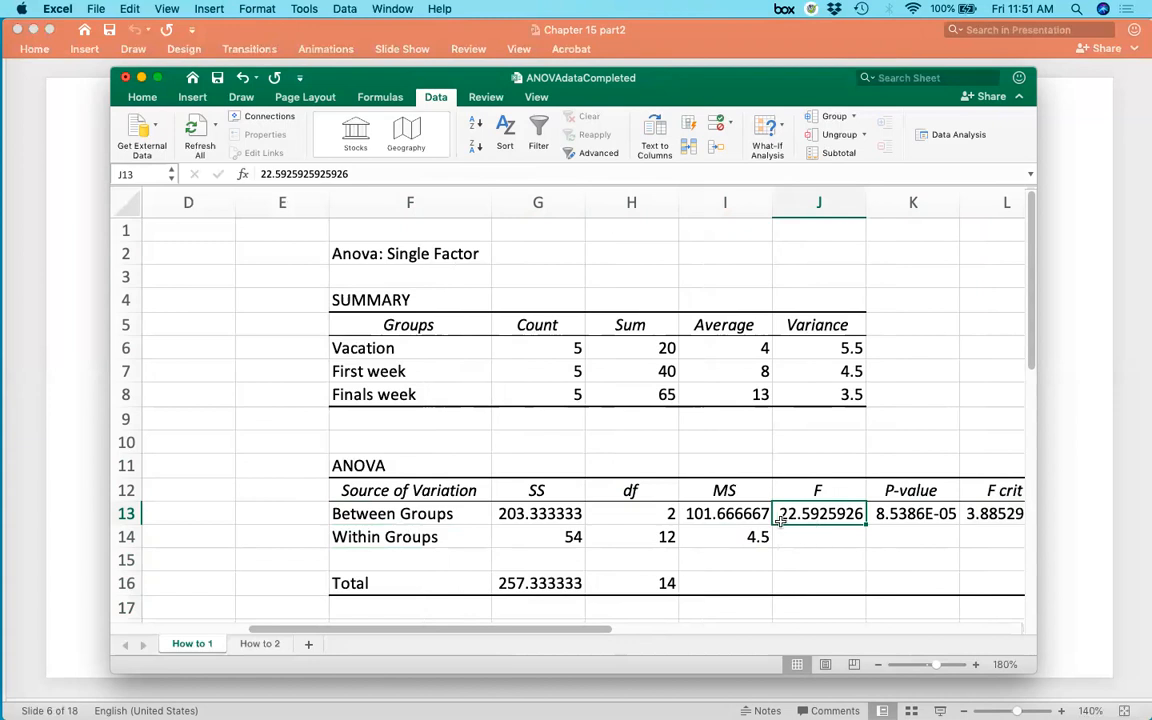
click(913, 516)
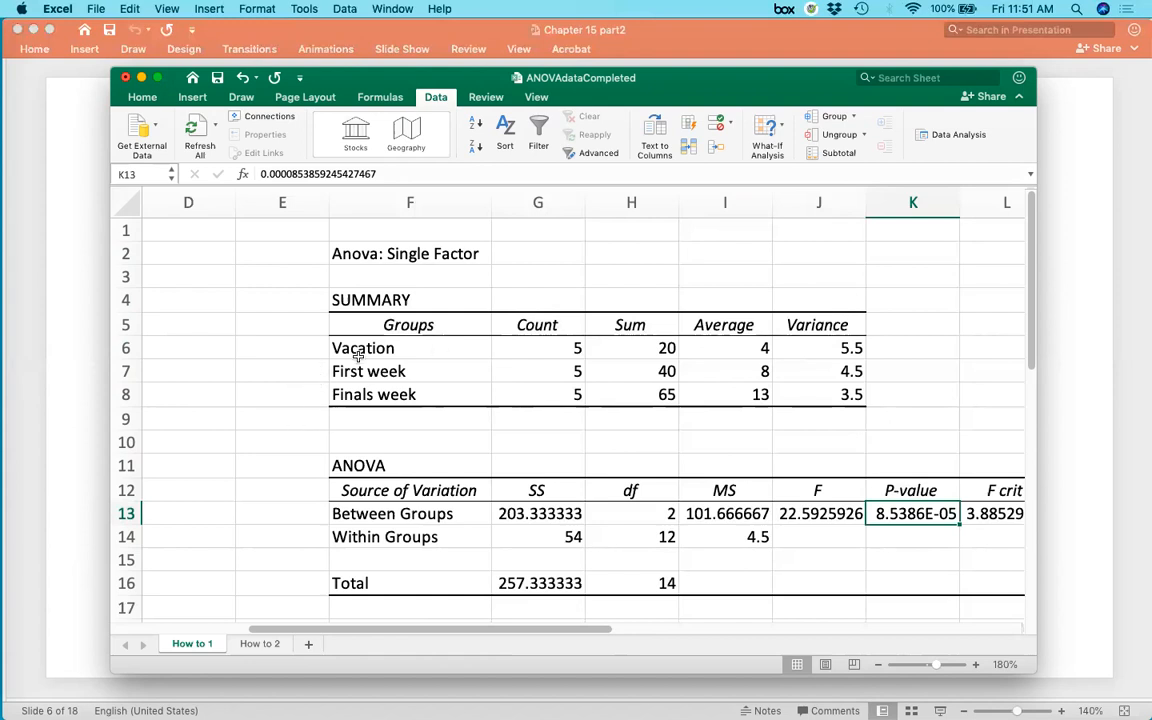
drag(358, 353, 747, 392)
drag(735, 345, 735, 395)
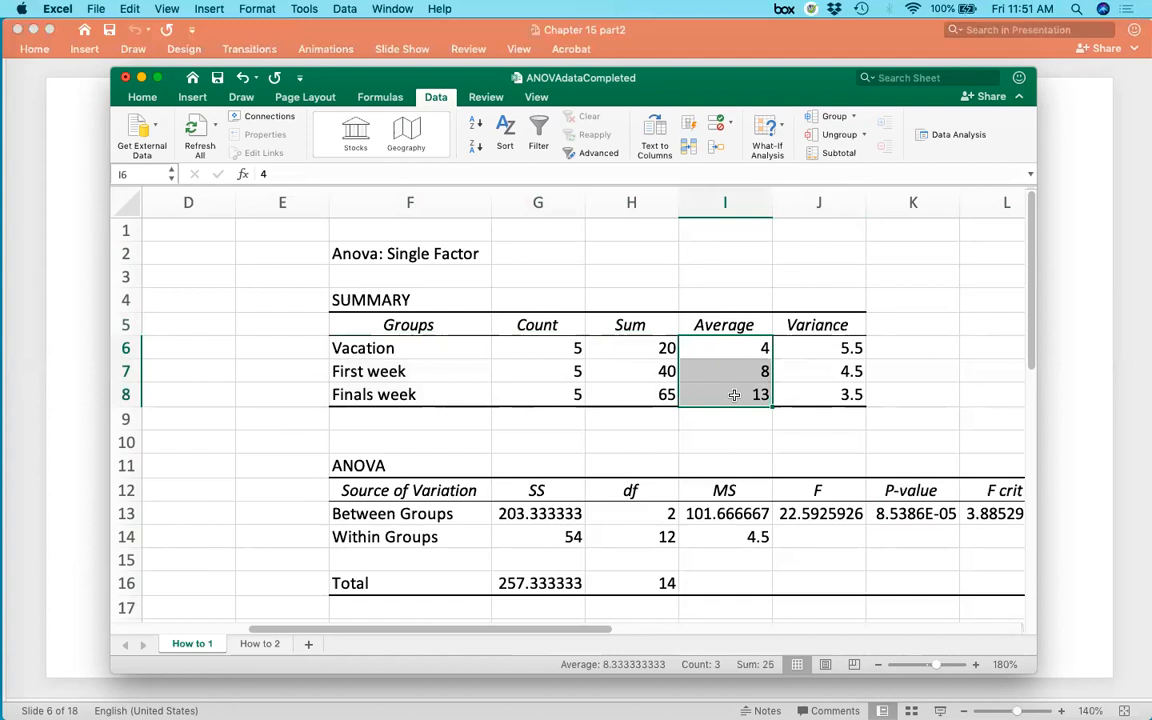
drag(722, 345, 739, 392)
click(843, 513)
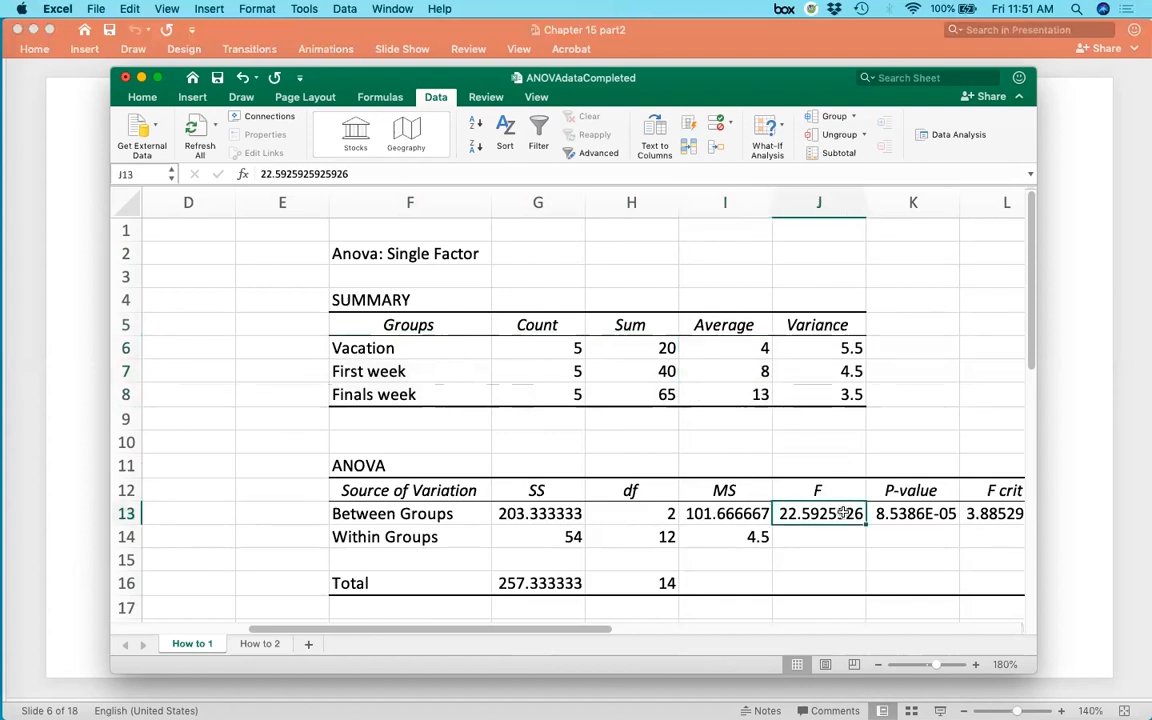
Examine the group names, averages and variances in the summary table alongside the F value.
drag(722, 324, 731, 391)
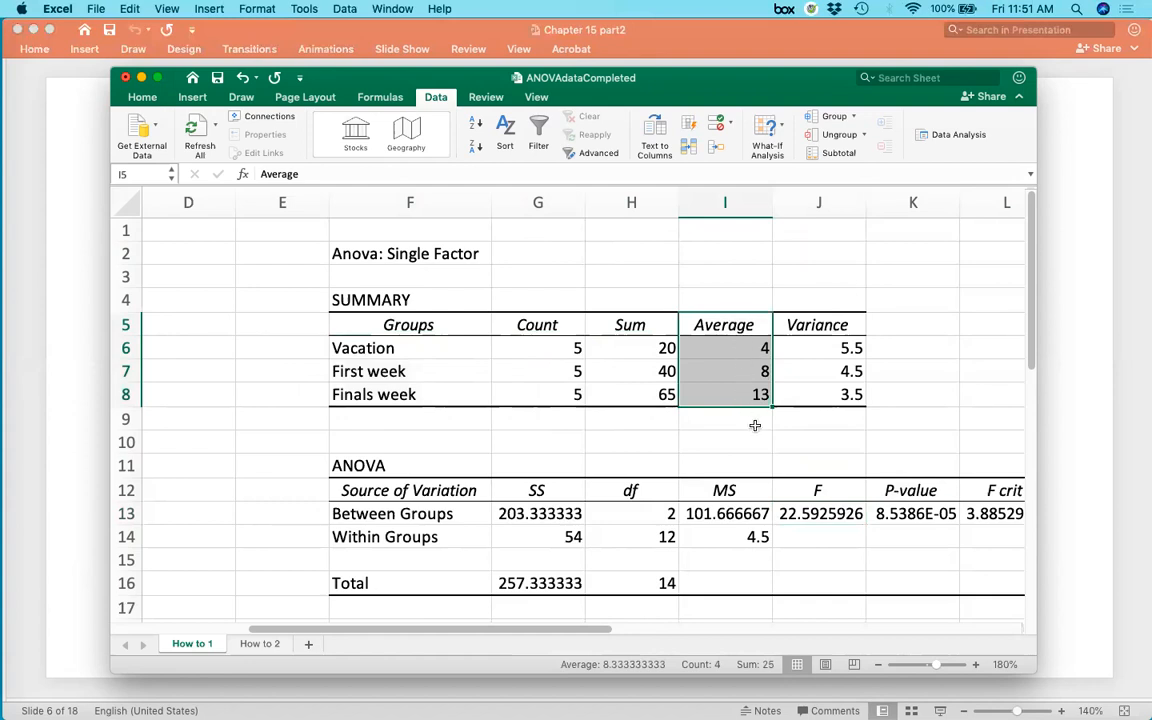
drag(816, 348, 810, 395)
drag(748, 348, 742, 393)
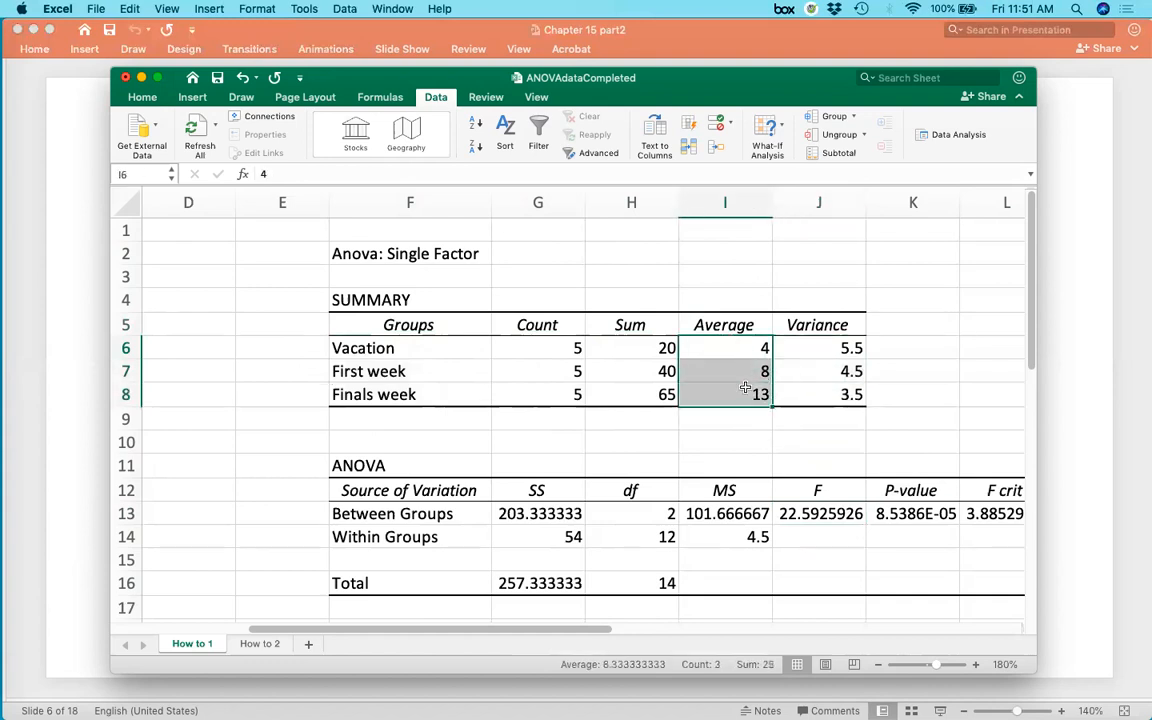
drag(449, 347, 450, 391)
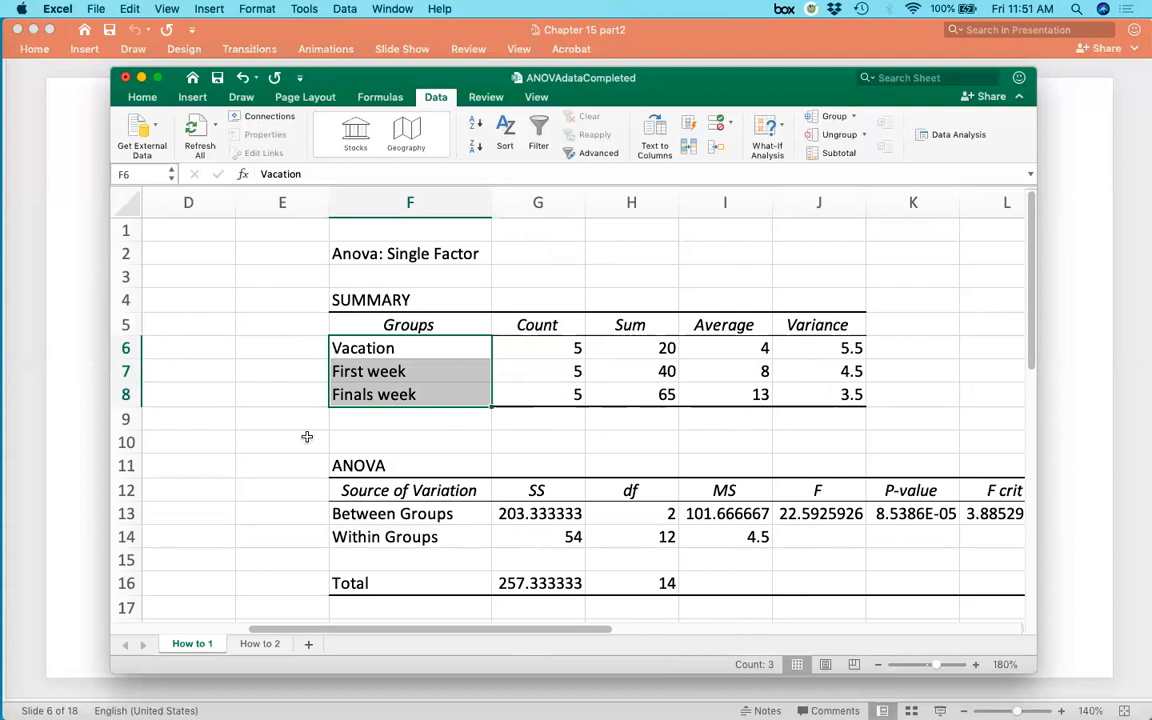
drag(758, 346, 748, 393)
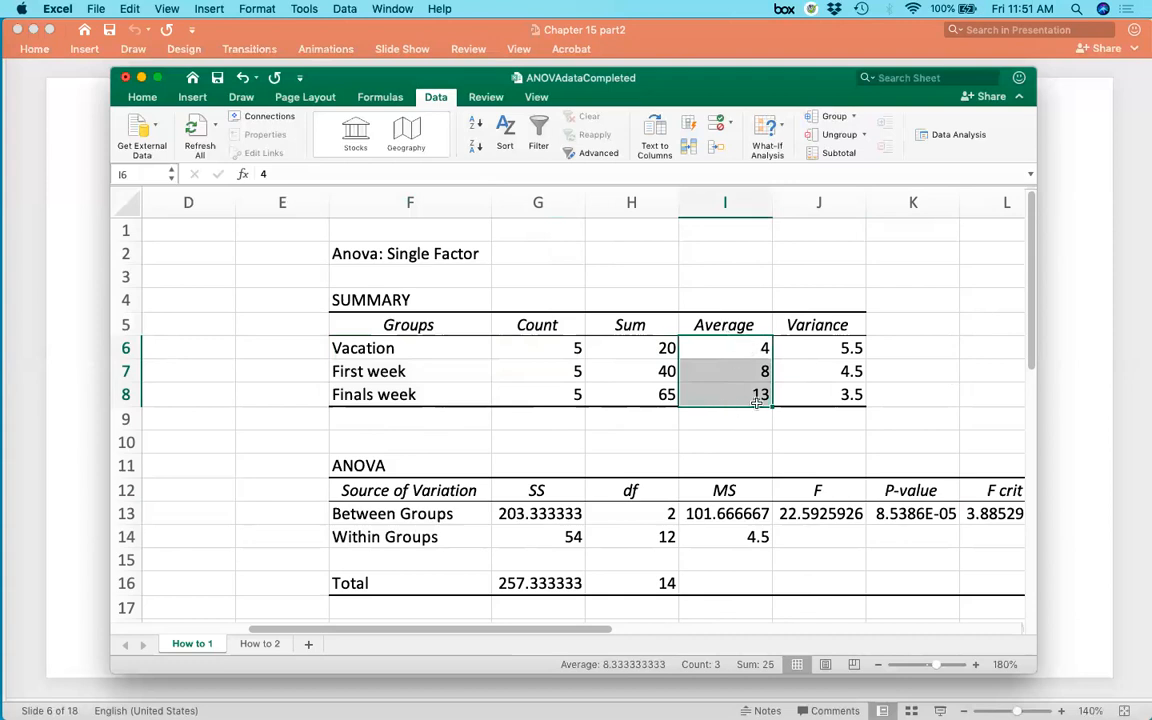
click(739, 439)
drag(760, 345, 750, 394)
click(858, 513)
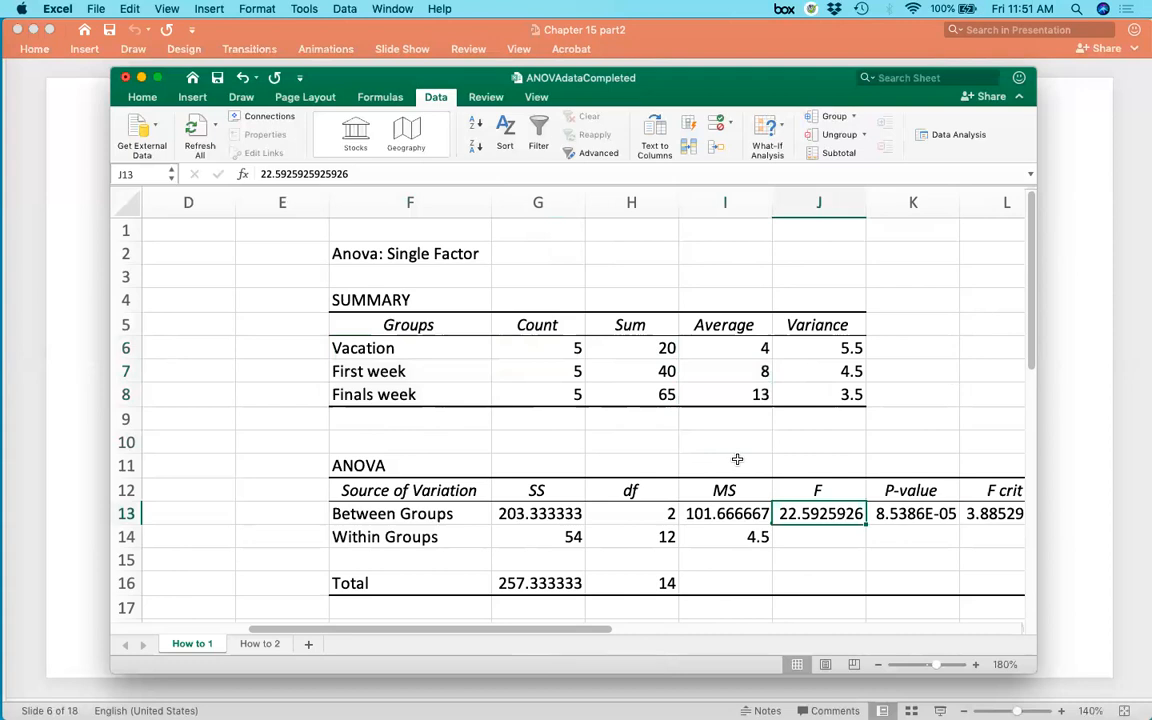
drag(465, 347, 438, 385)
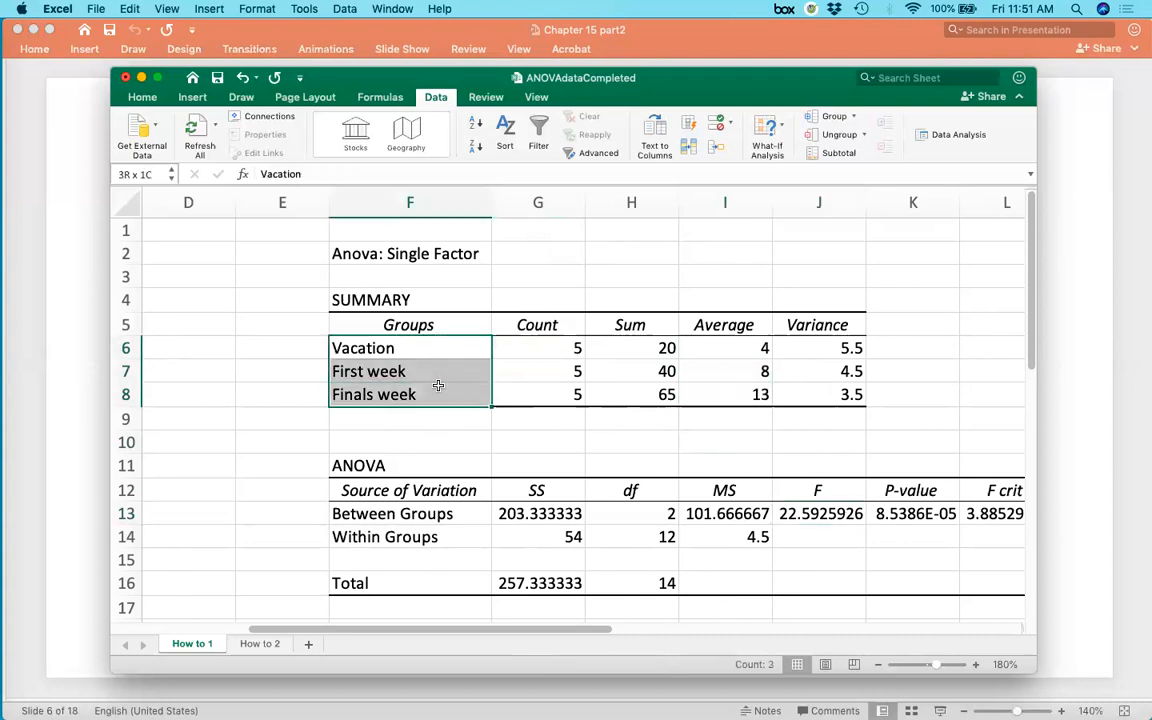
drag(712, 298, 724, 396)
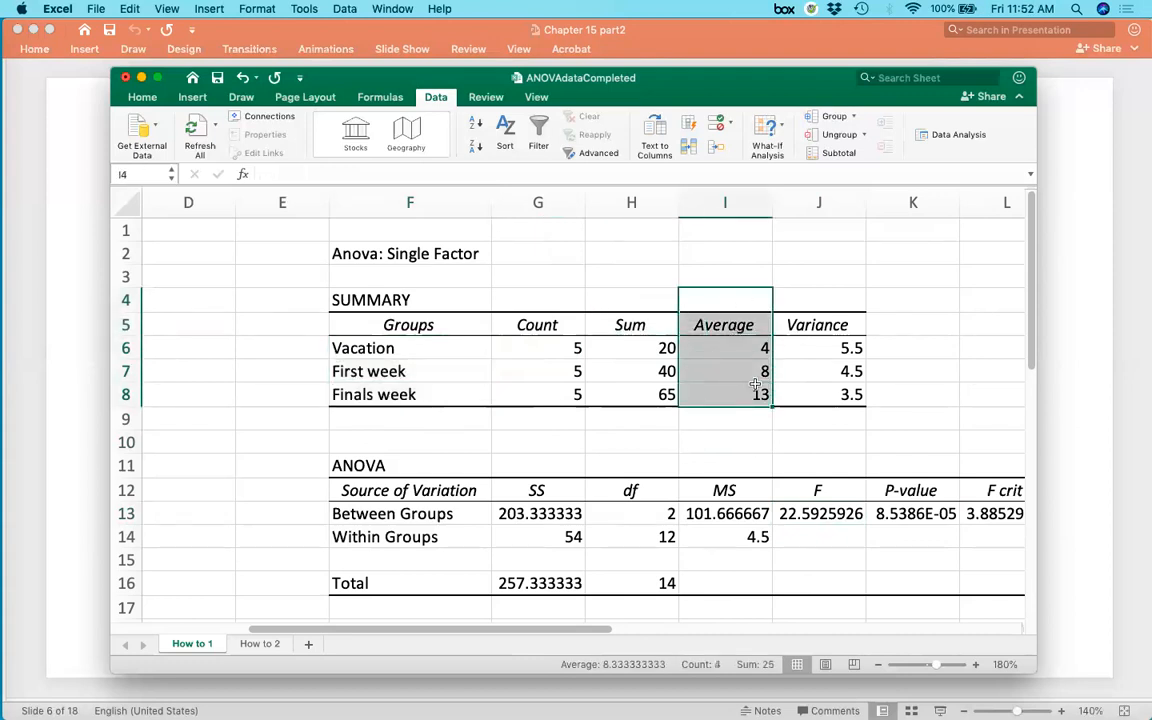
click(532, 437)
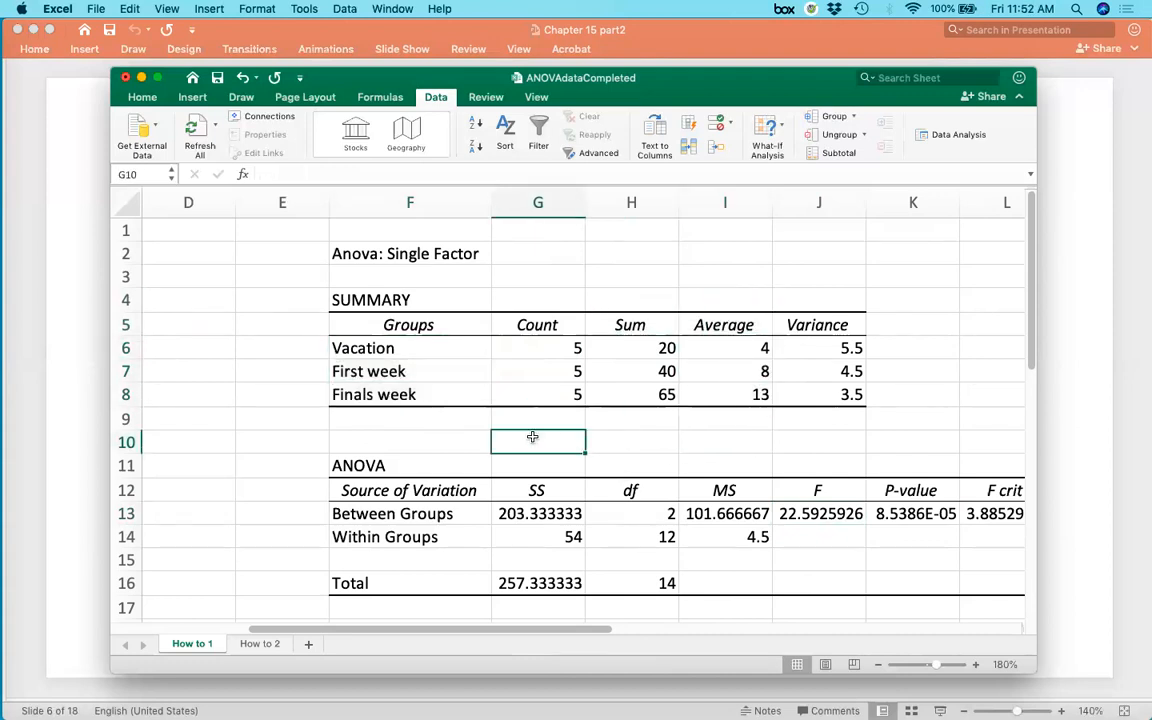
Switch to the PowerPoint presentation and advance to the Effect size slide.
click(91, 390)
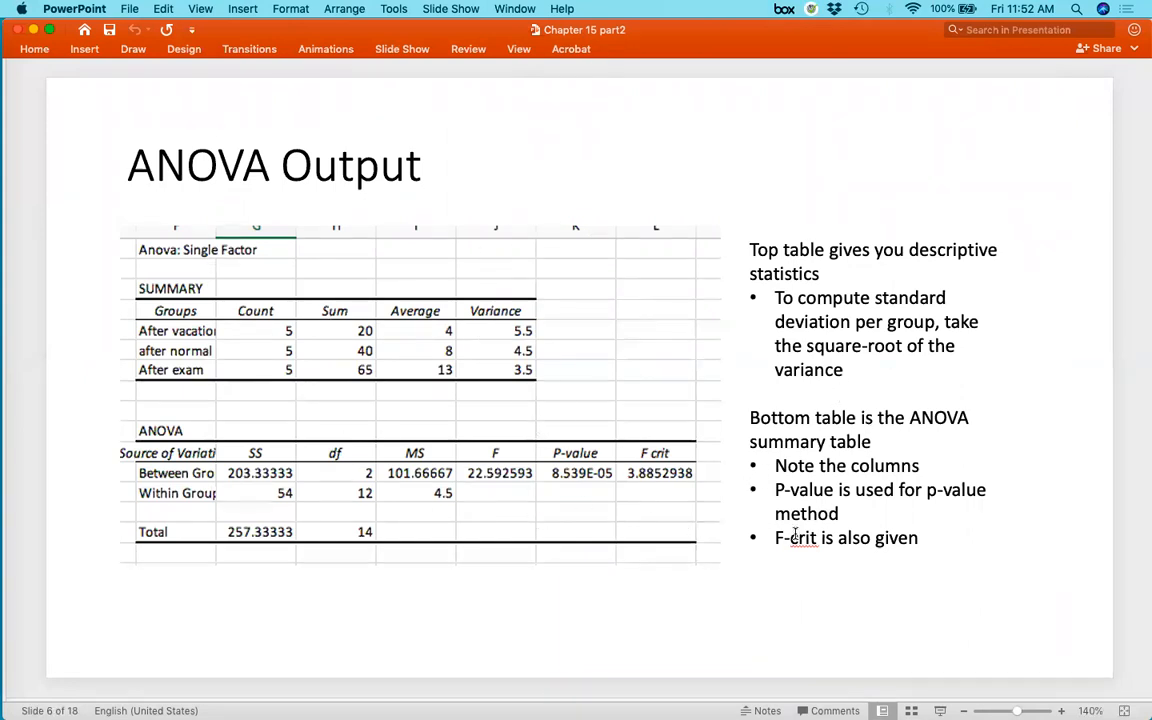
key(Down)
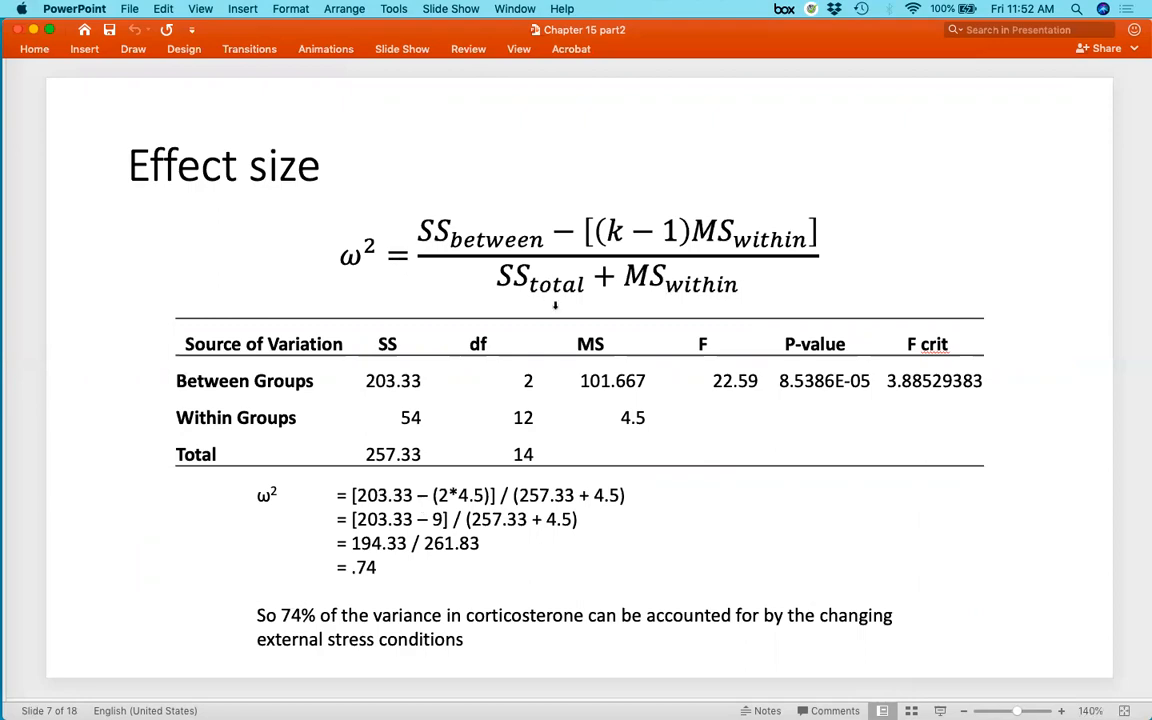
Return to the ANOVA workbook and clear the contents of cell E19 under the omega-sq label.
key(ctrl+Up)
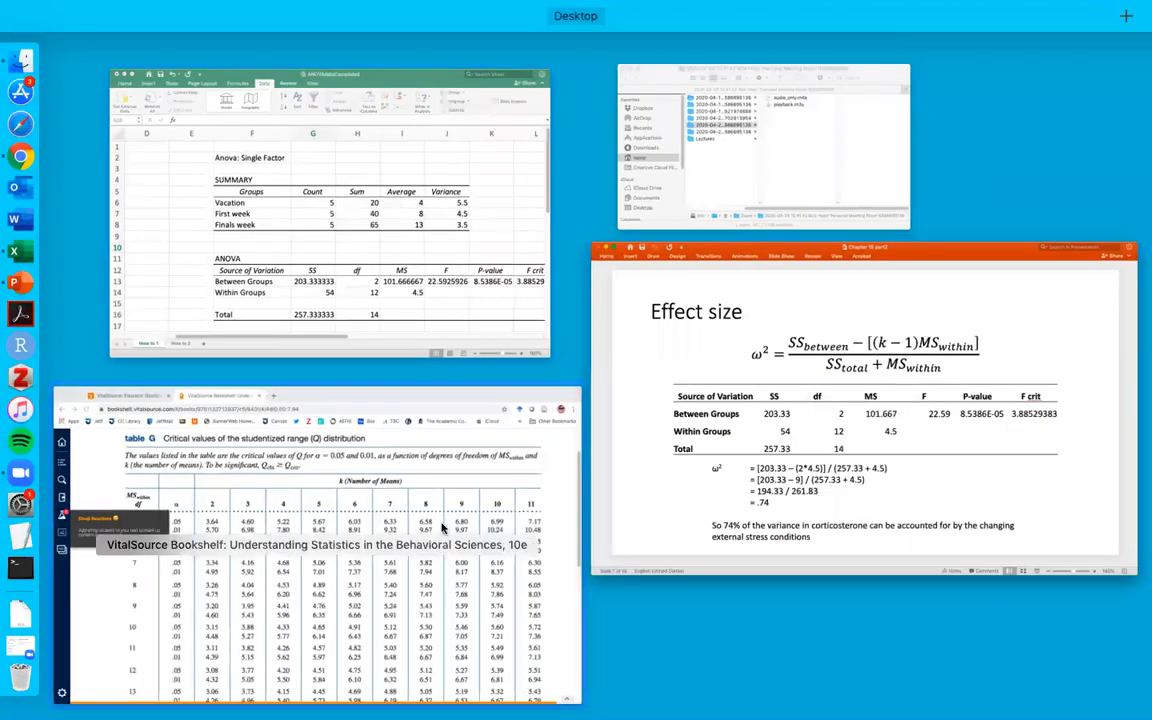
click(398, 266)
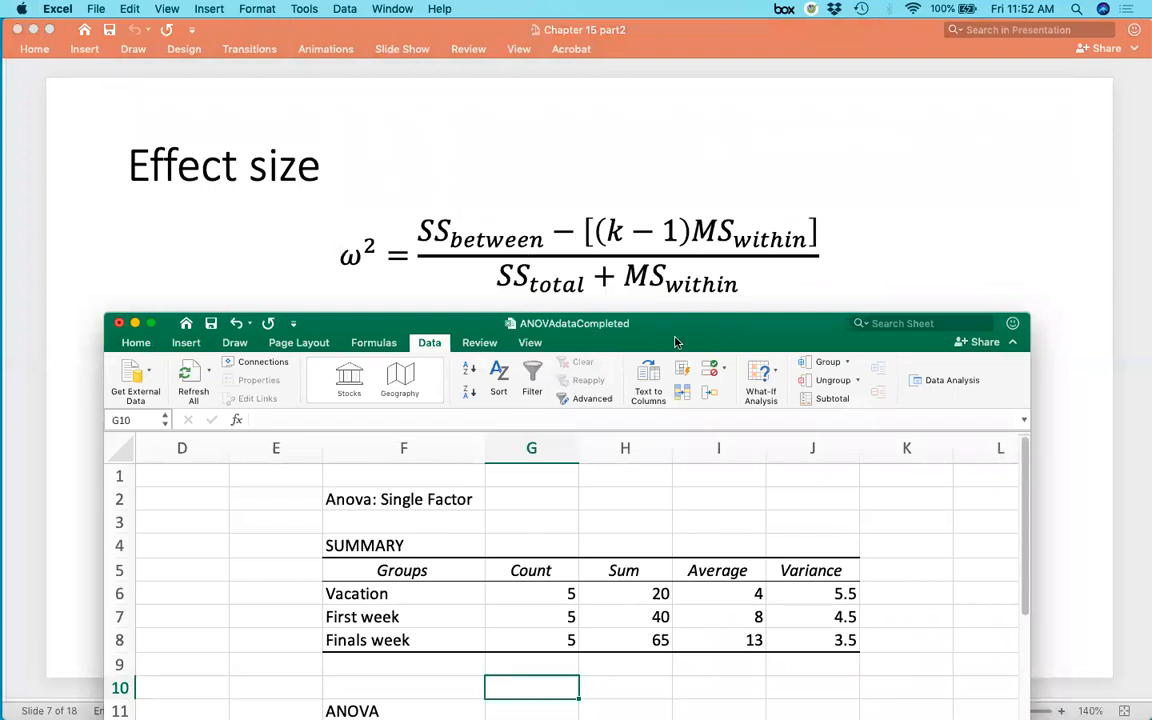
scroll(688, 542, down, 5)
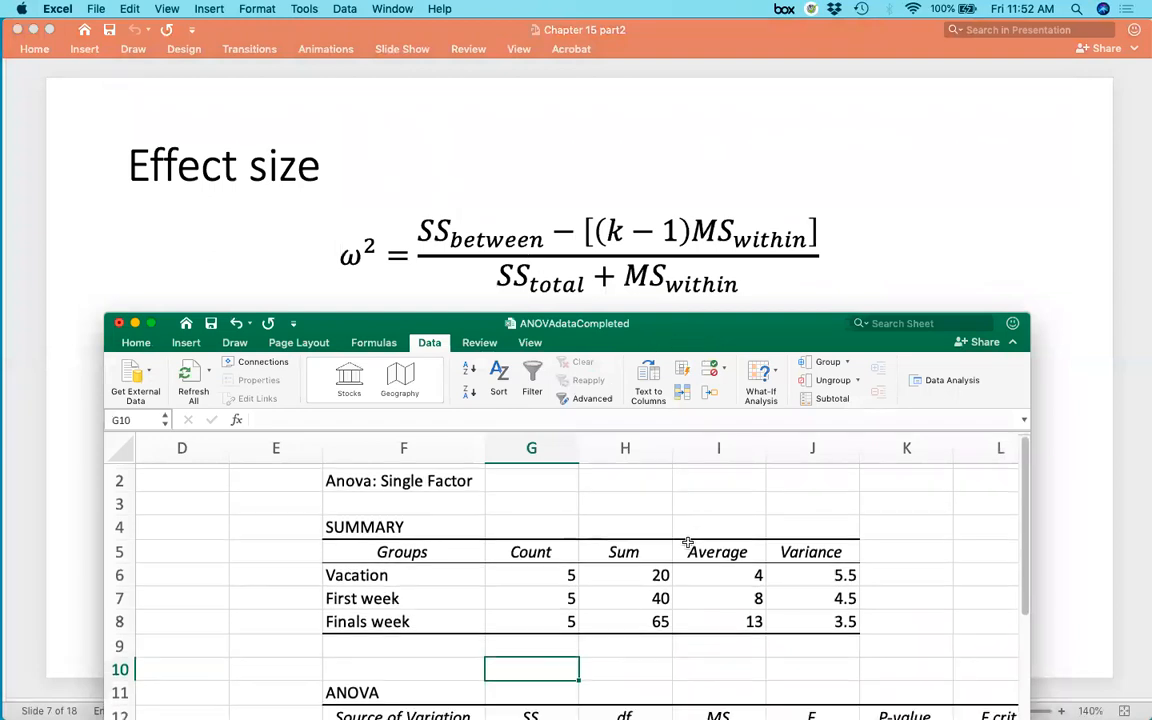
scroll(688, 542, down, 3)
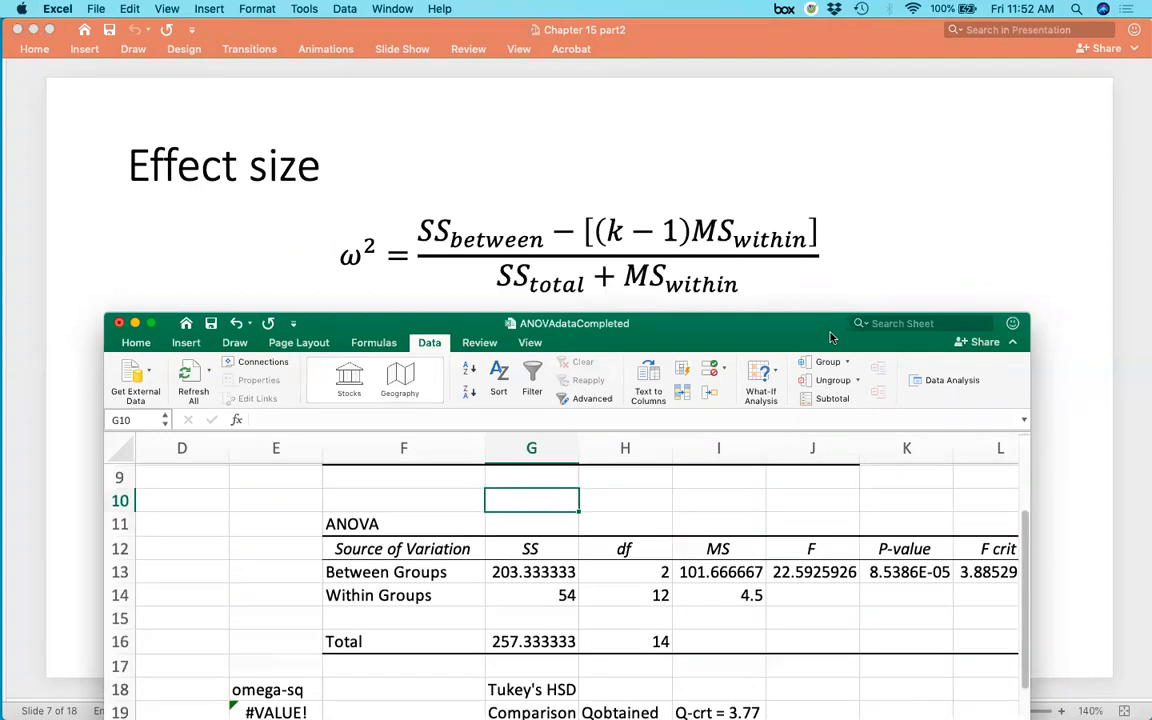
drag(815, 342, 826, 328)
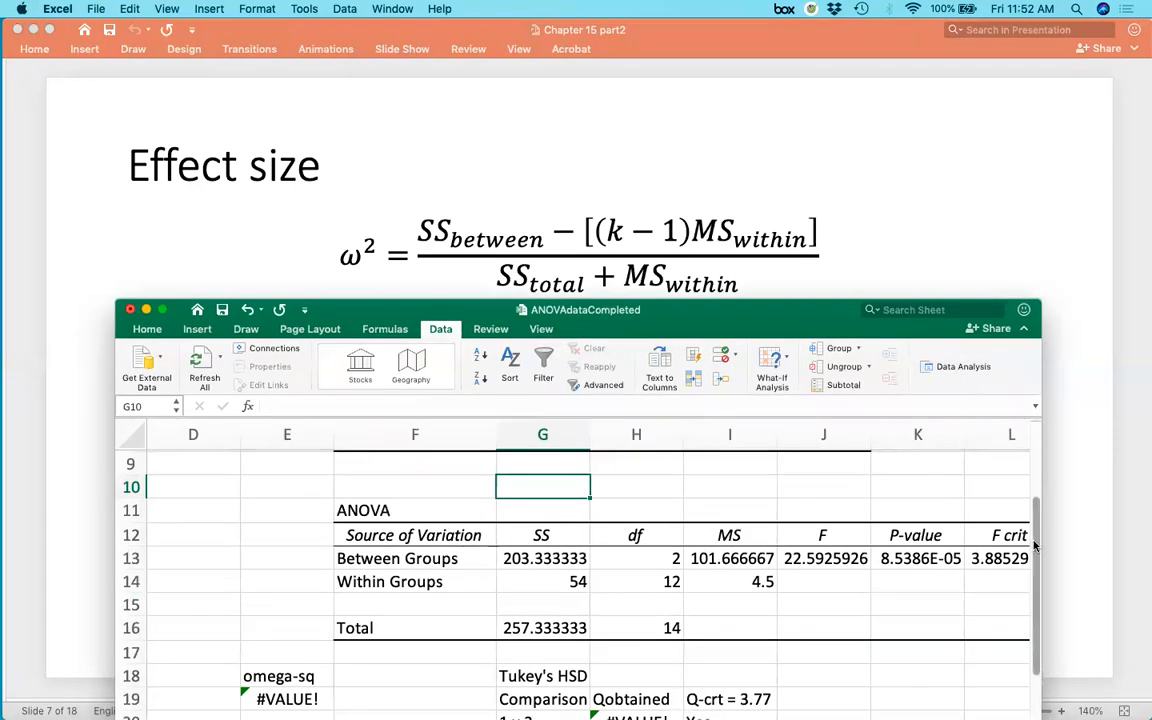
drag(1037, 553, 1036, 589)
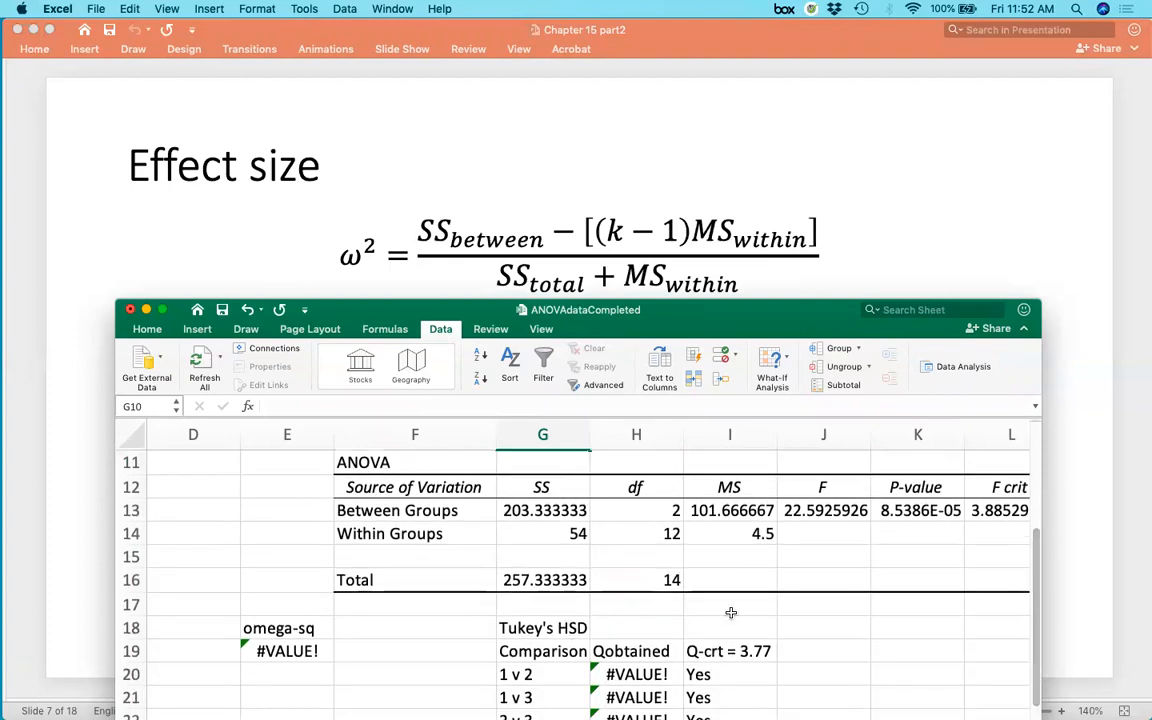
click(320, 651)
key(BackSpace)
key(Return)
click(299, 655)
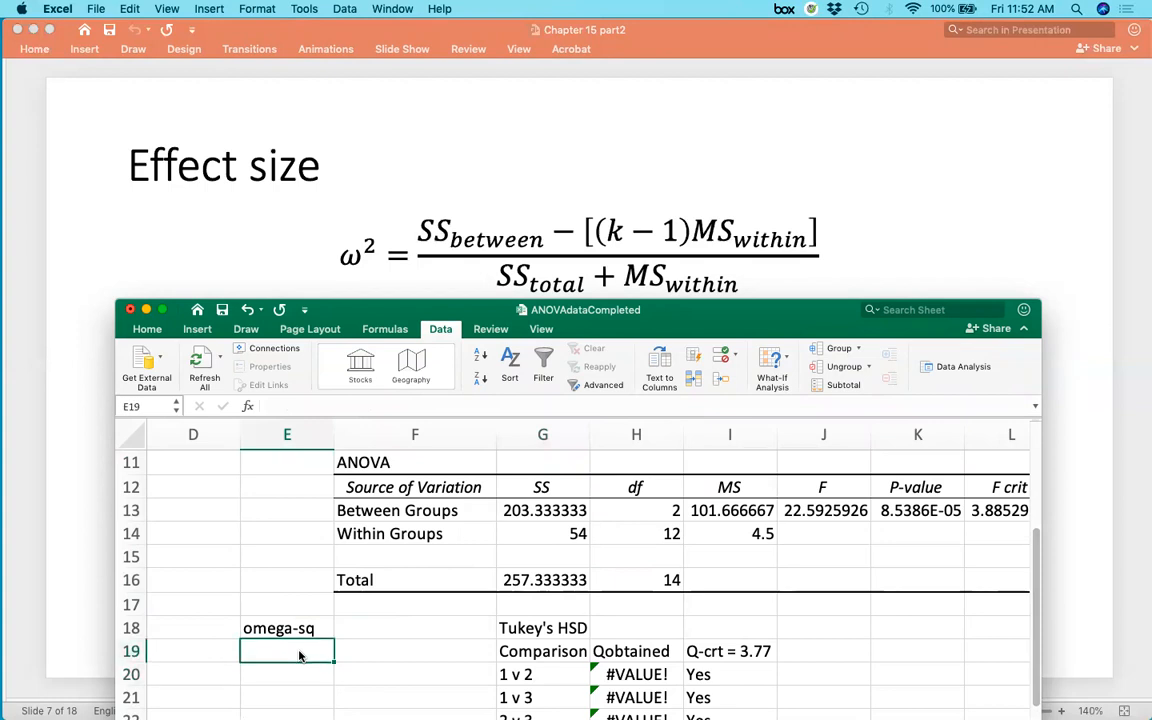
Enter the omega-squared formula =(G13 - (H13*I14))/(G16+I14) in cell E19 using the ANOVA table cells.
text(=)
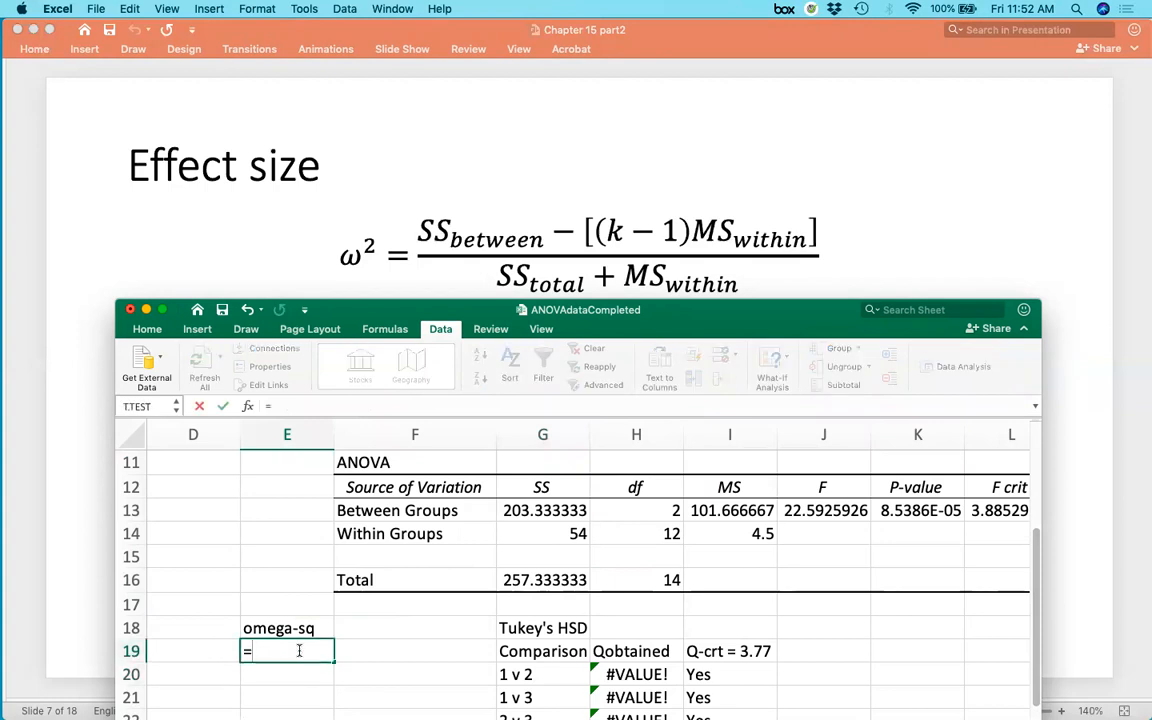
text(()
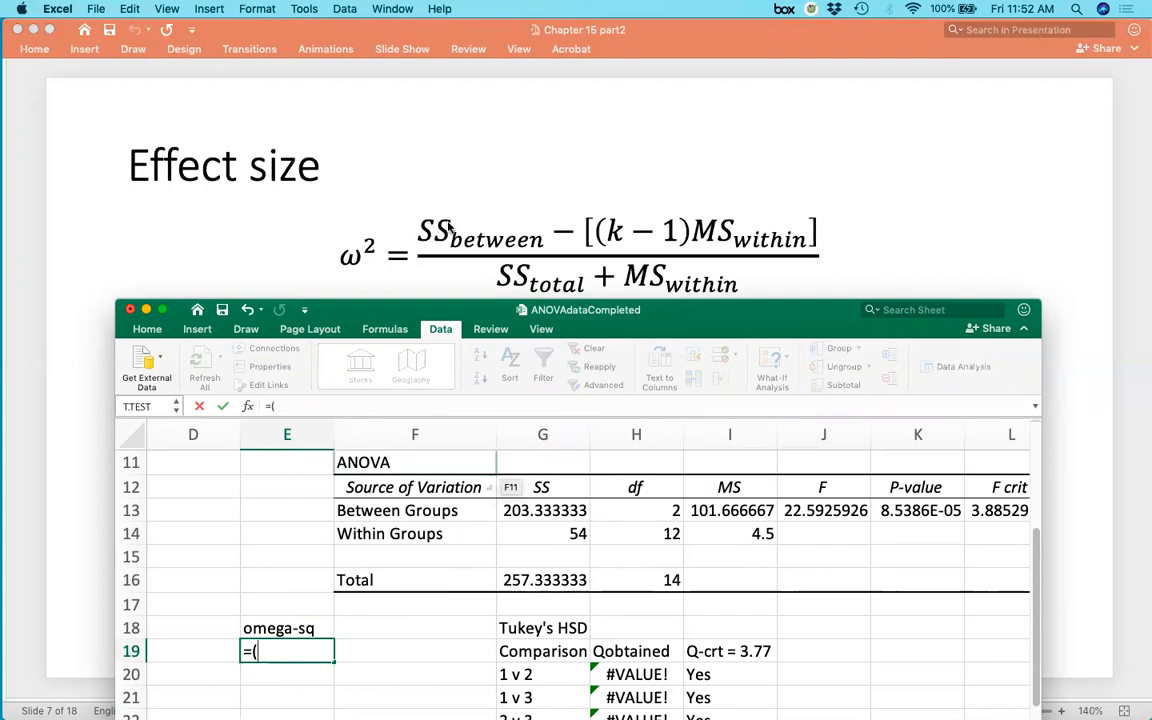
click(538, 510)
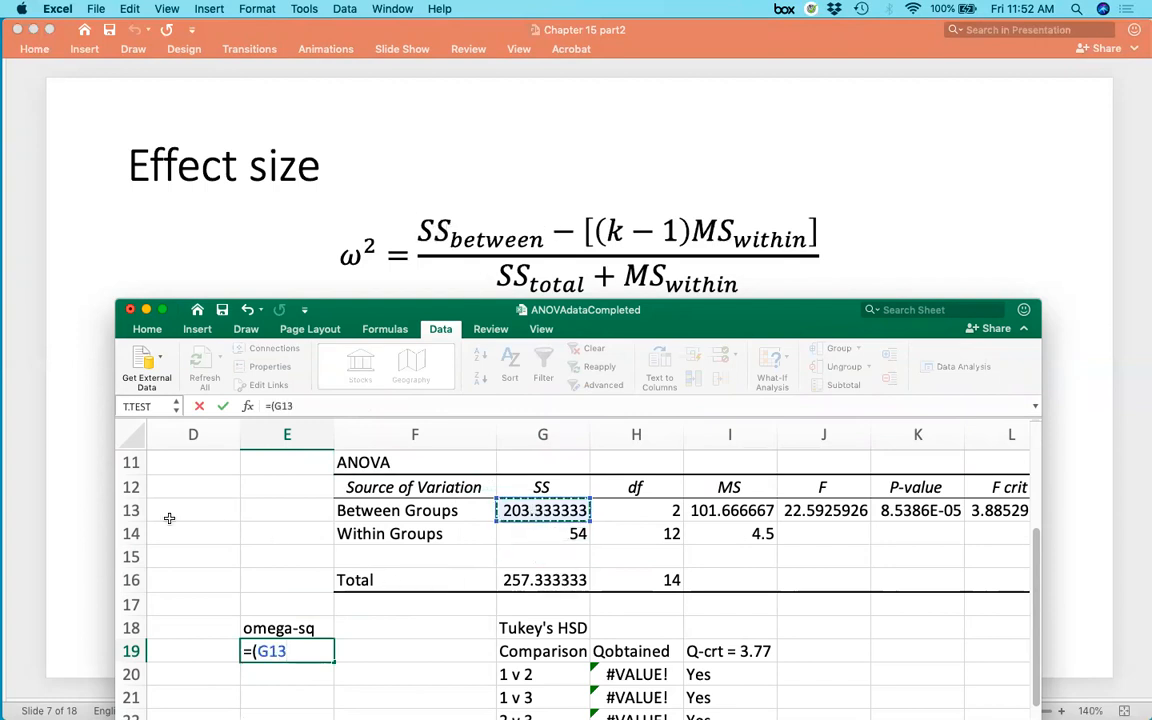
text(-)
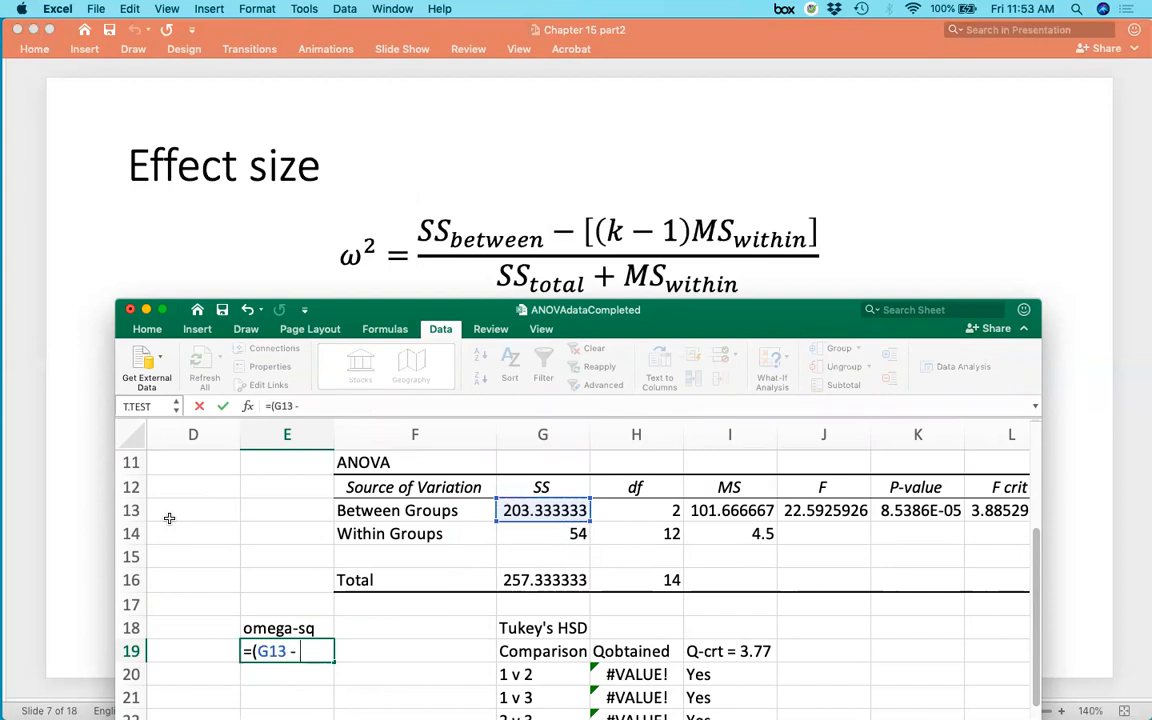
text( ()
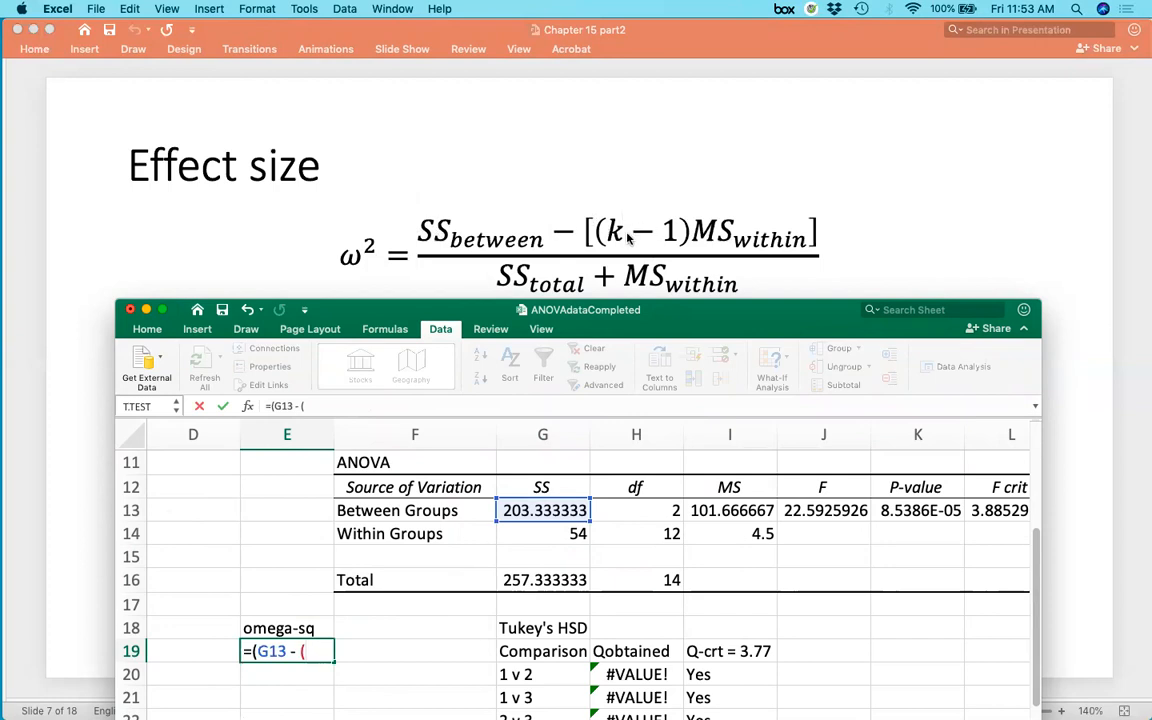
click(641, 512)
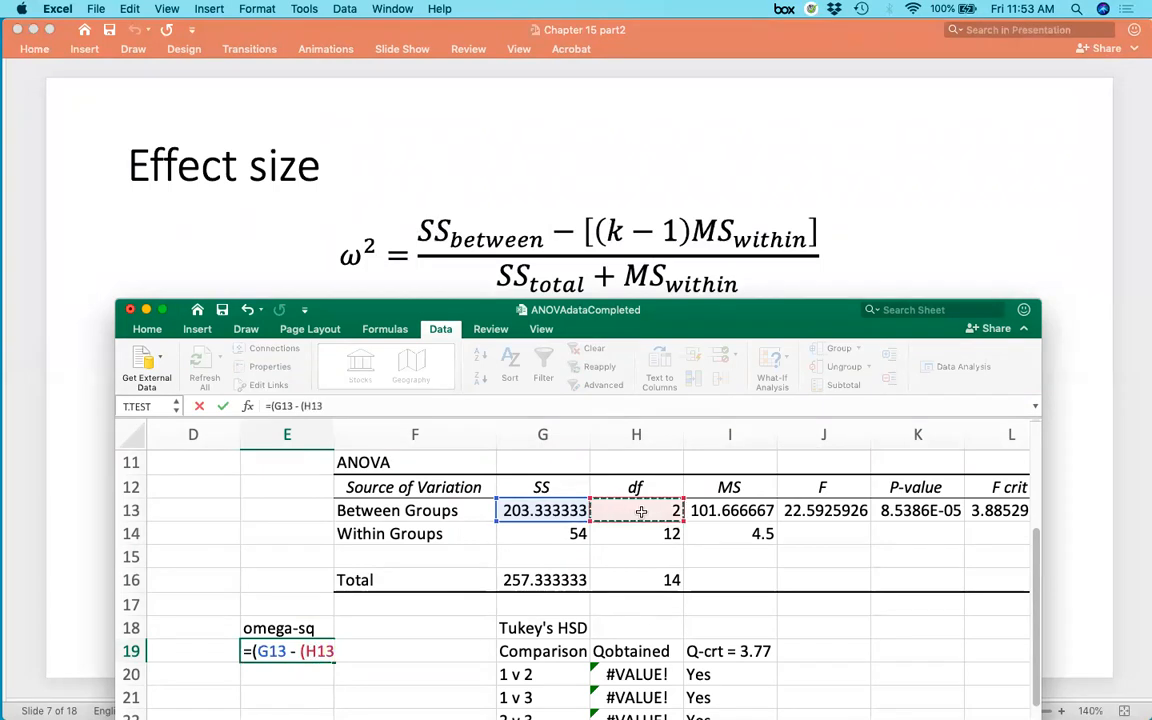
text(*)
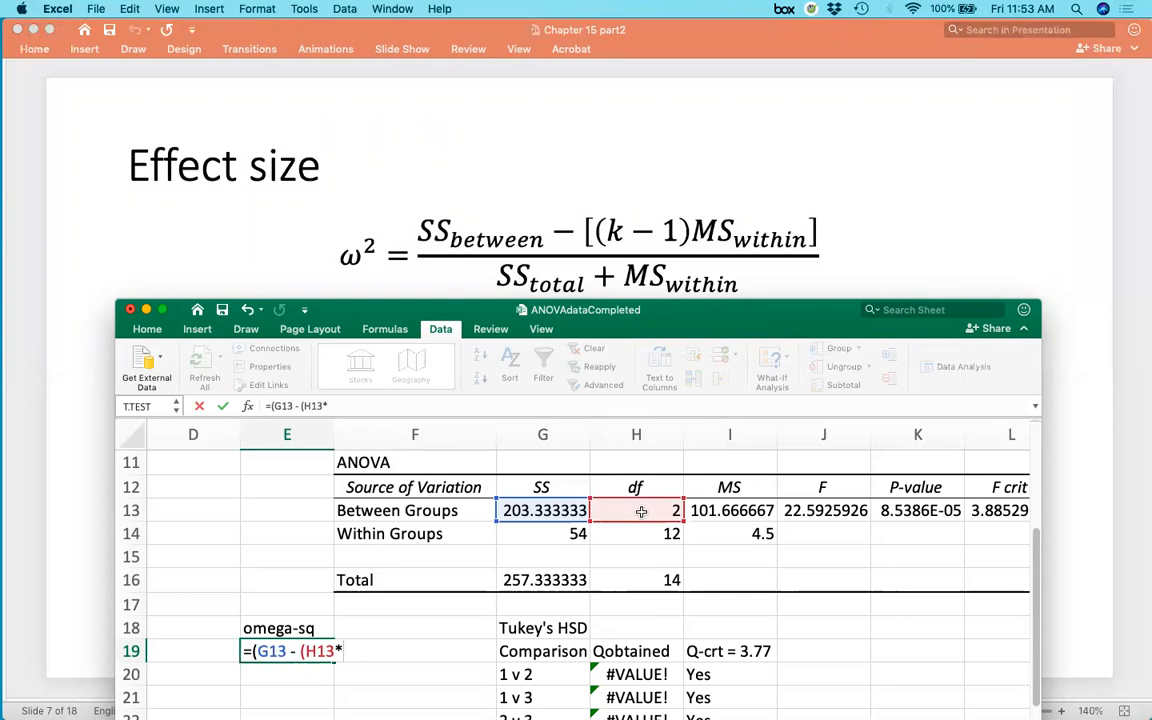
click(735, 539)
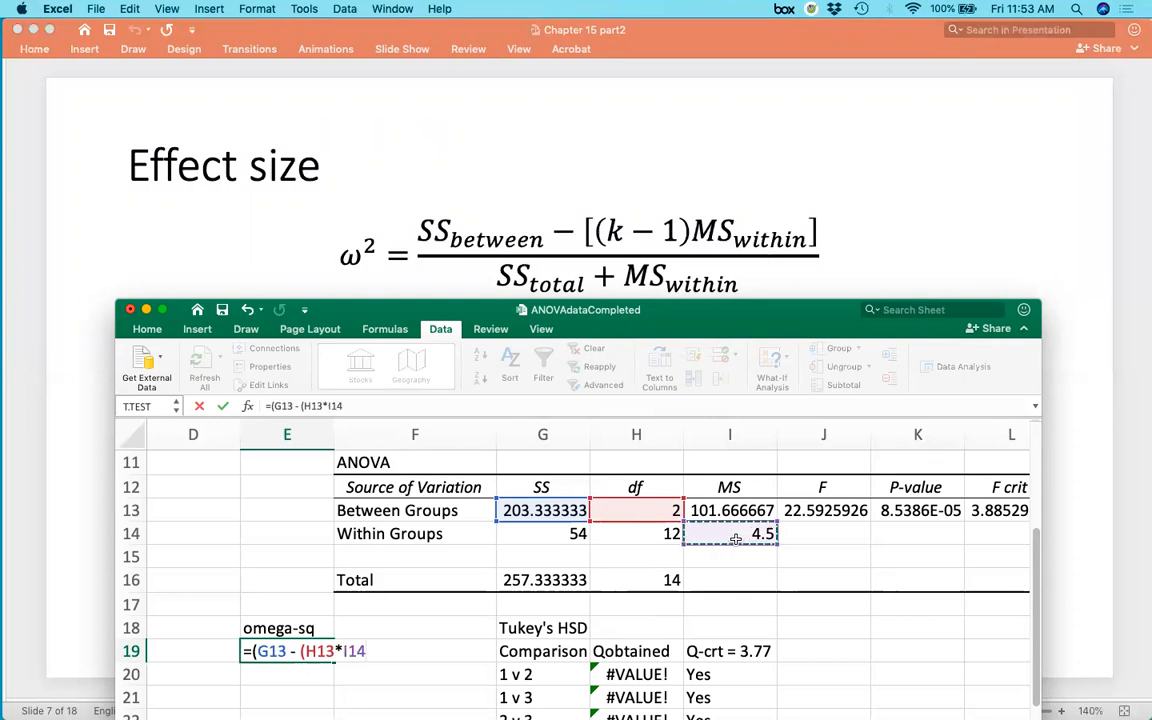
text())/()
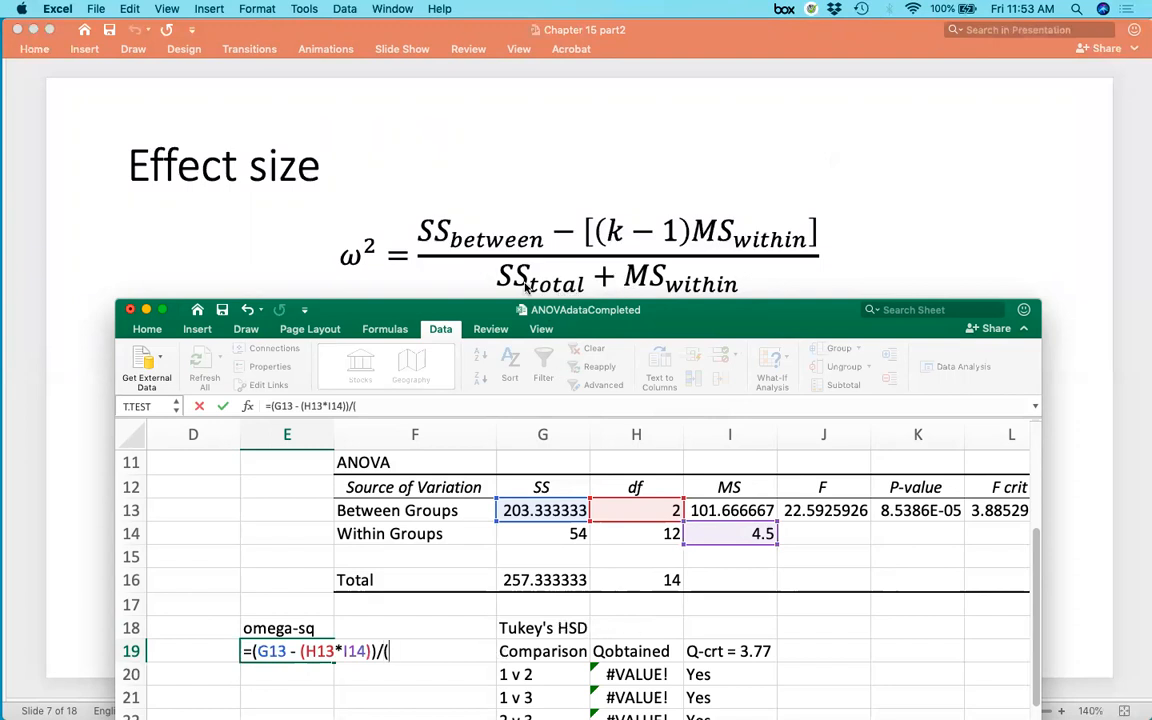
click(538, 580)
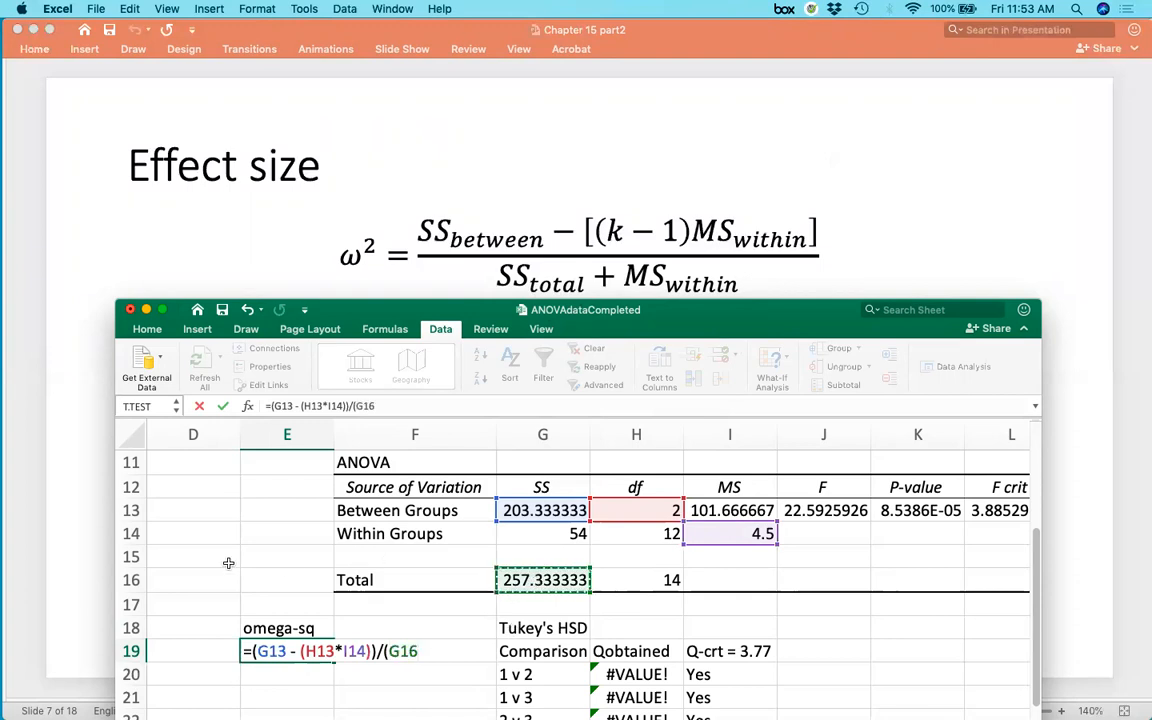
text(+)
click(750, 534)
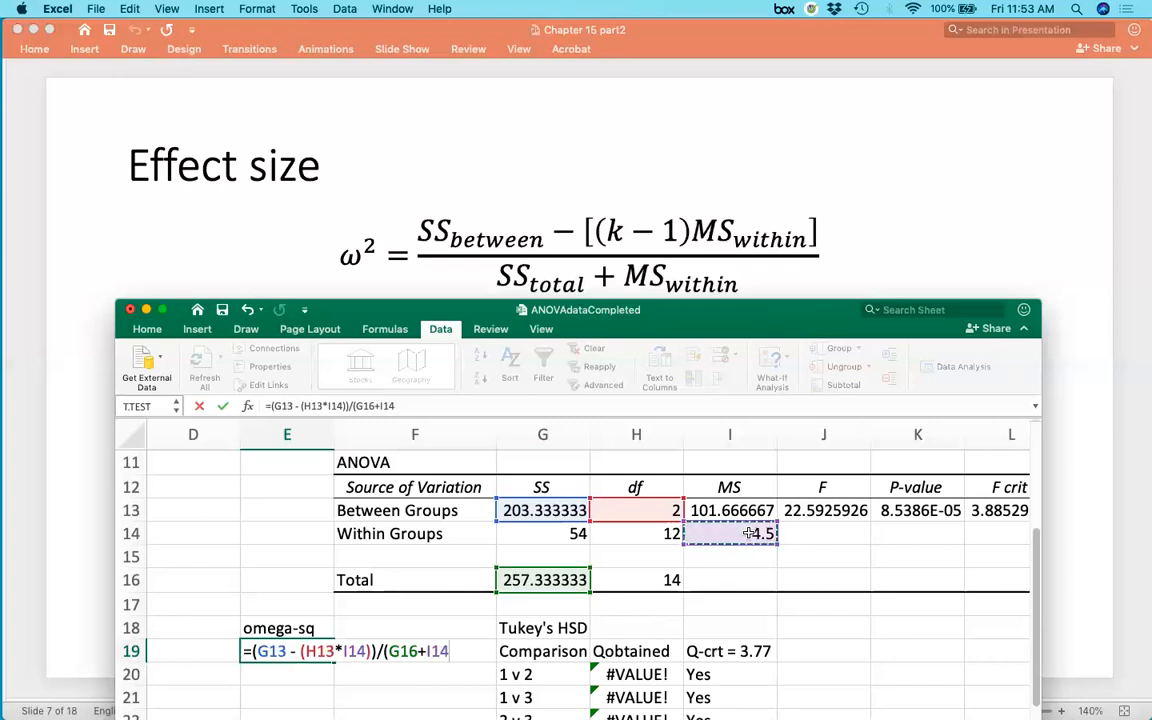
text())
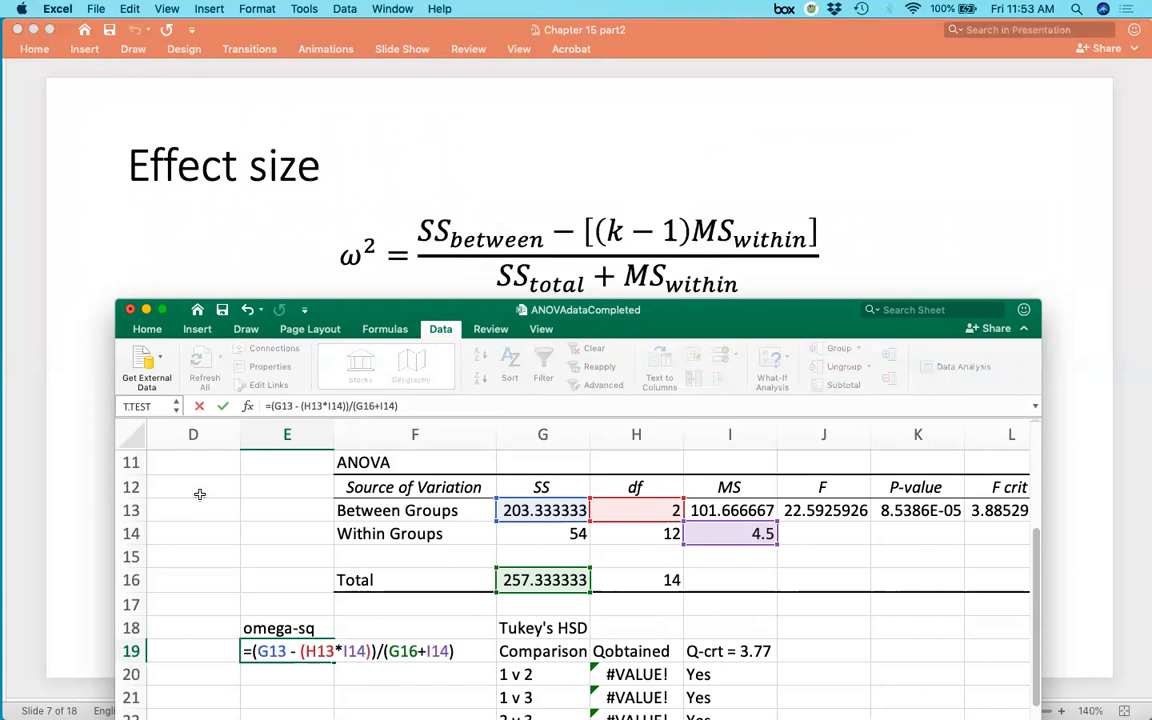
key(Return)
key(Up)
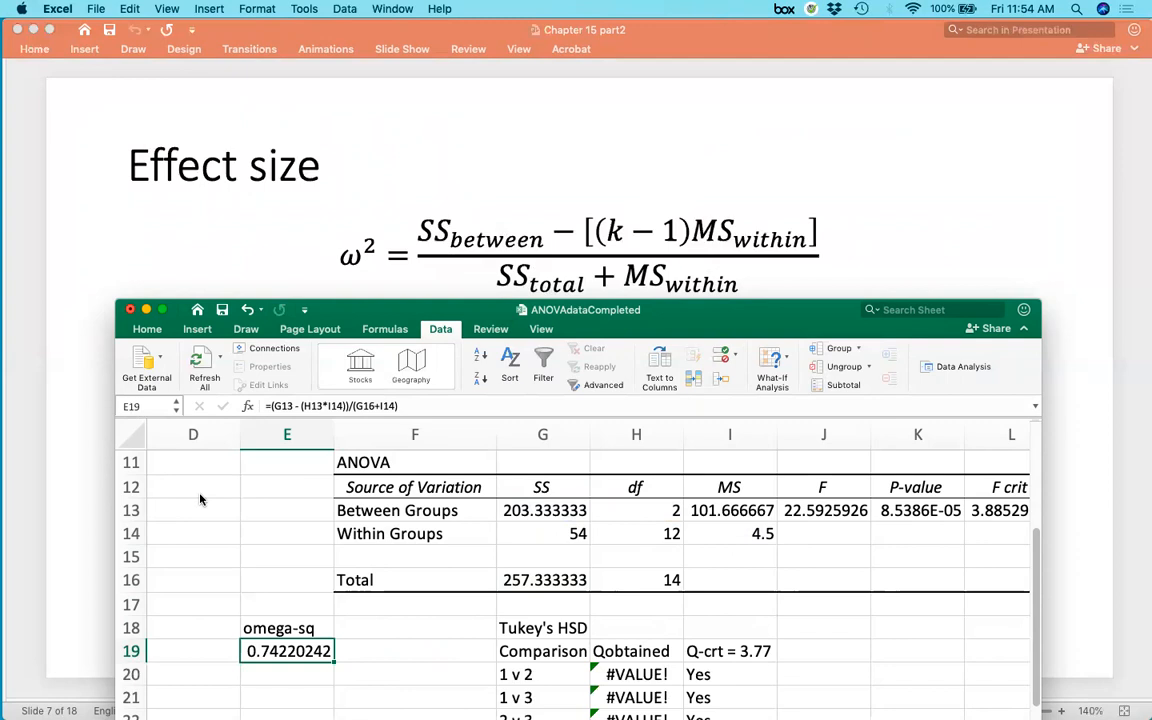
Calculate the effect-size numerator by hand in cell E21 as =203.333 - (2*4.5).
mouse_move(742, 313)
mouse_down()
mouse_move(741, 193)
mouse_move(730, 320)
mouse_up()
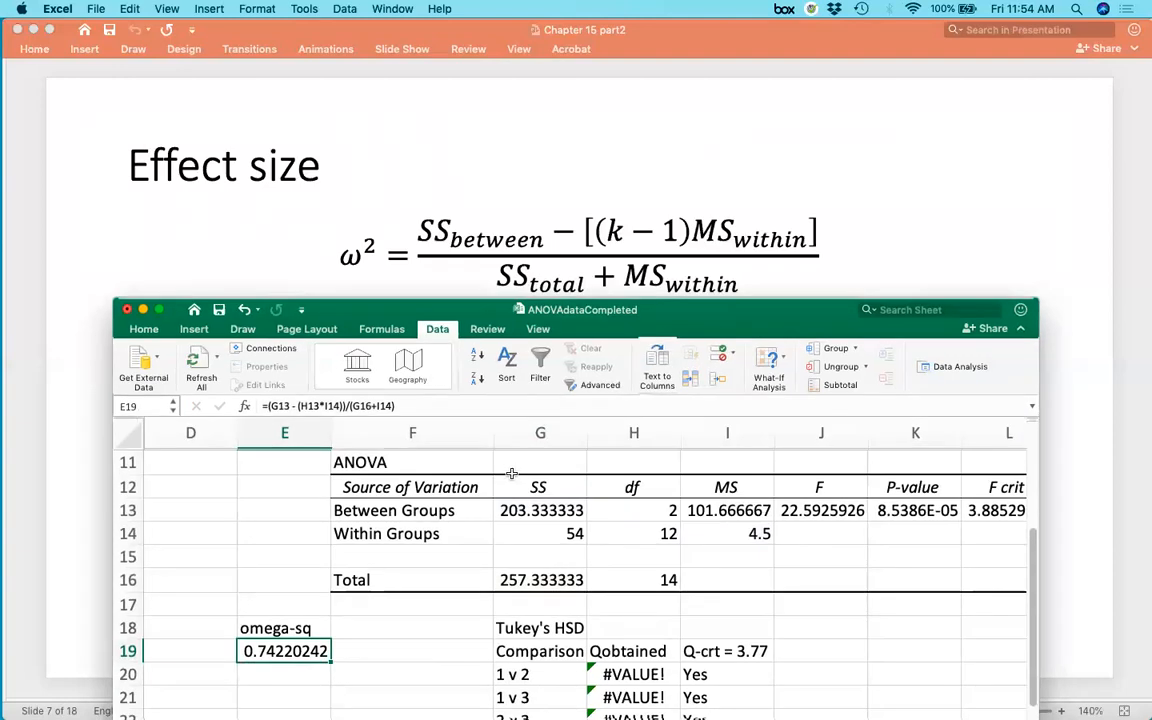
scroll(431, 606, down, 2)
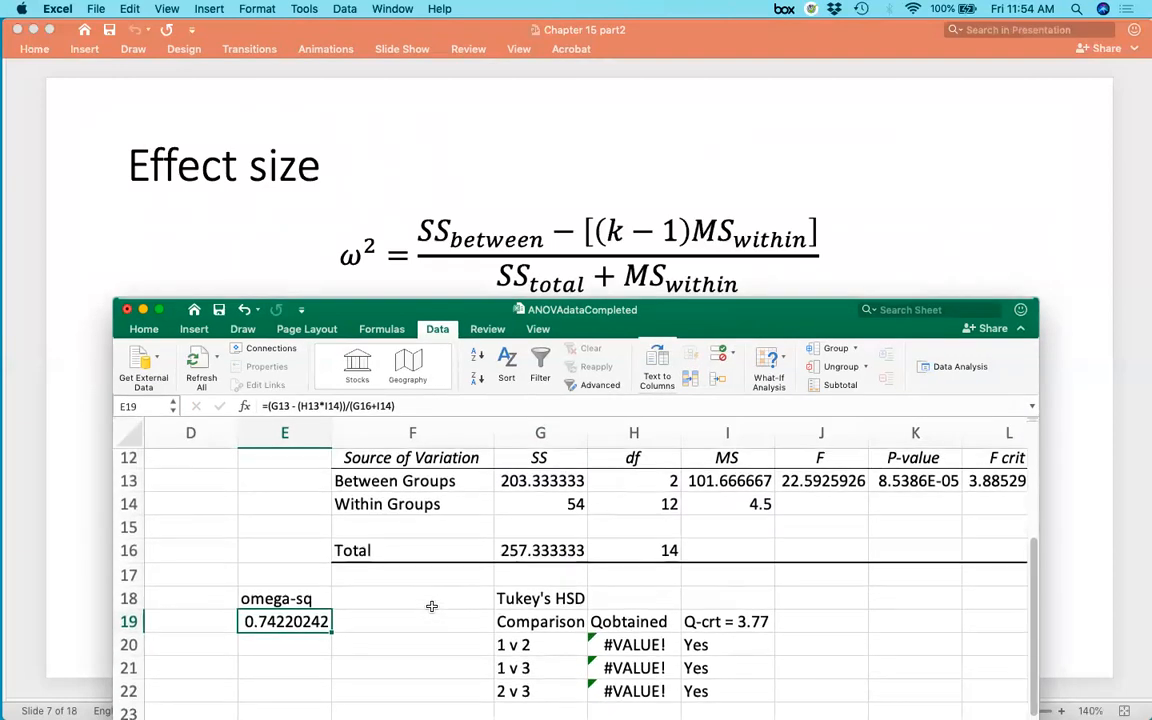
click(270, 654)
text(=203.333)
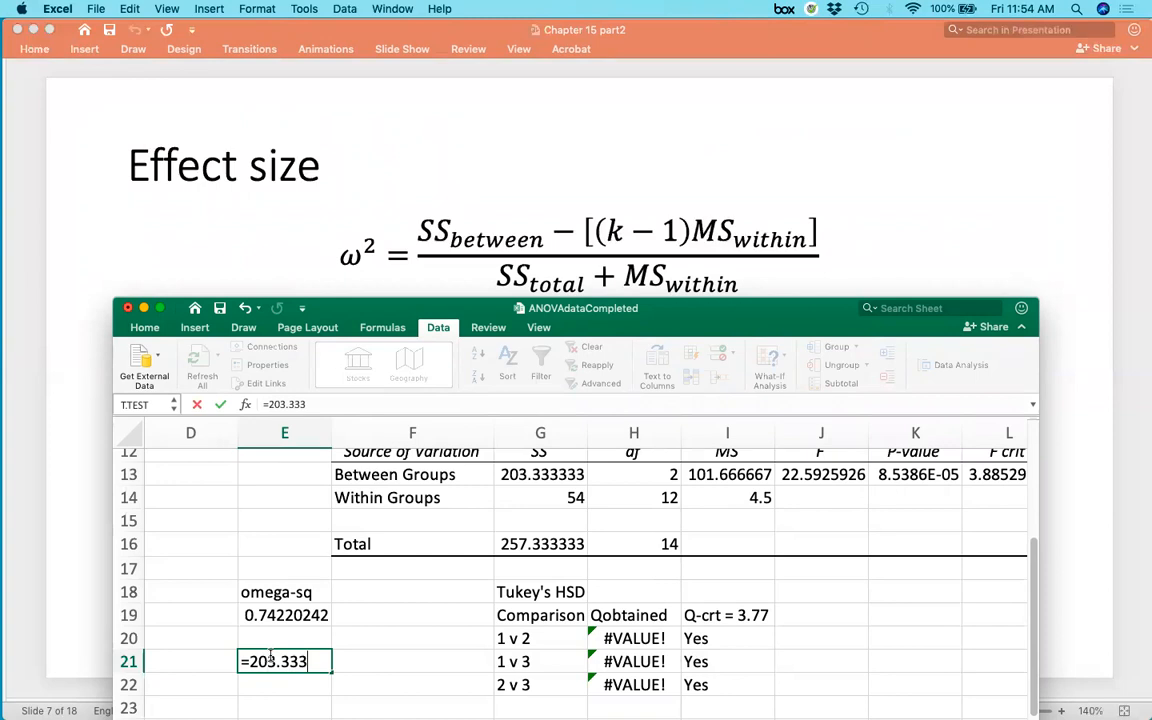
text( - (2*4.5))
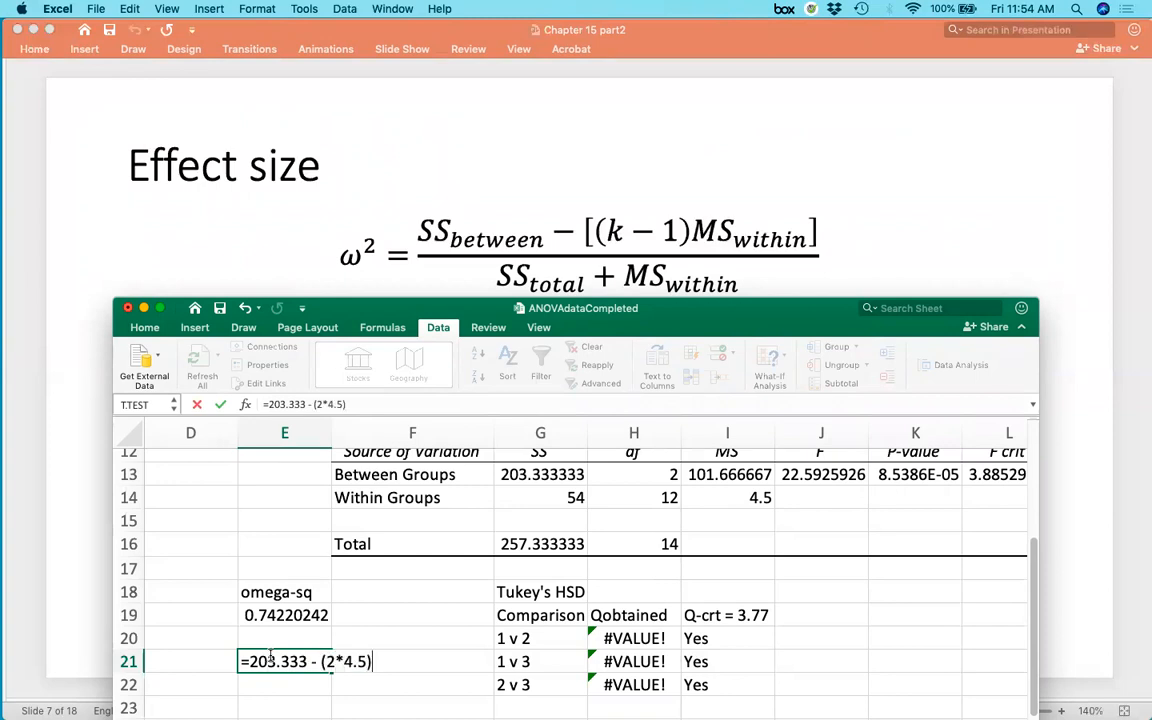
key(Return)
click(271, 661)
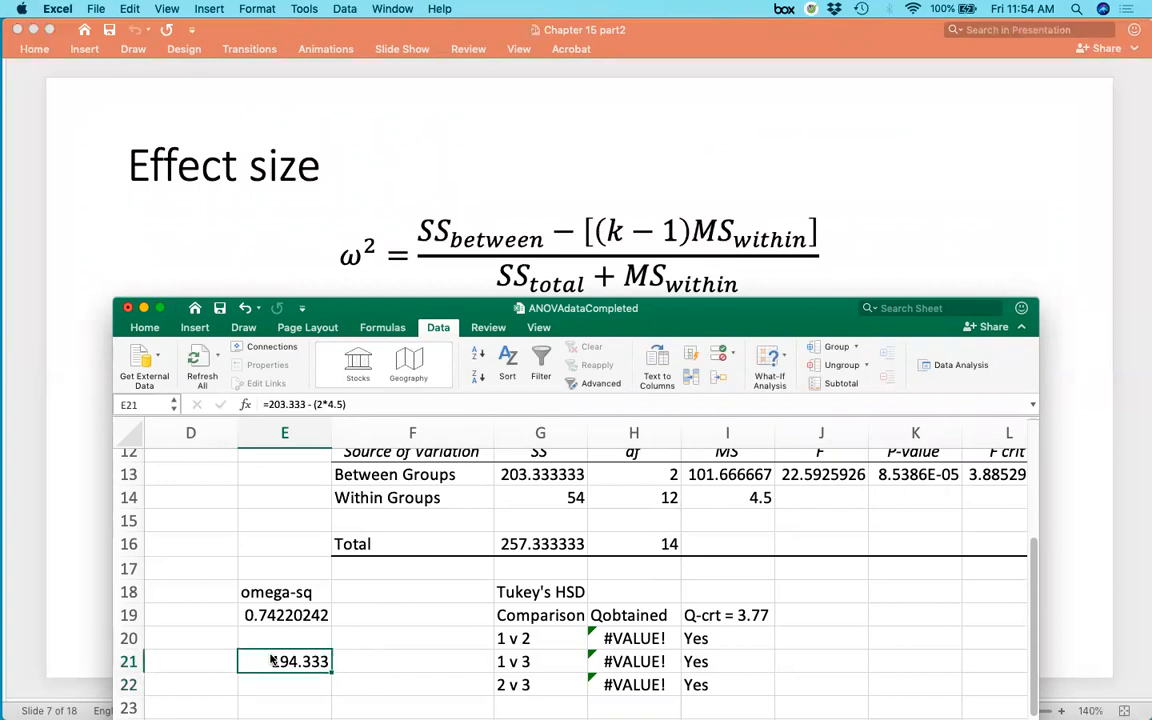
Label cell F21 beside the hand-calculated value as numerator.
click(359, 667)
text(numerator)
key(Return)
key(Left)
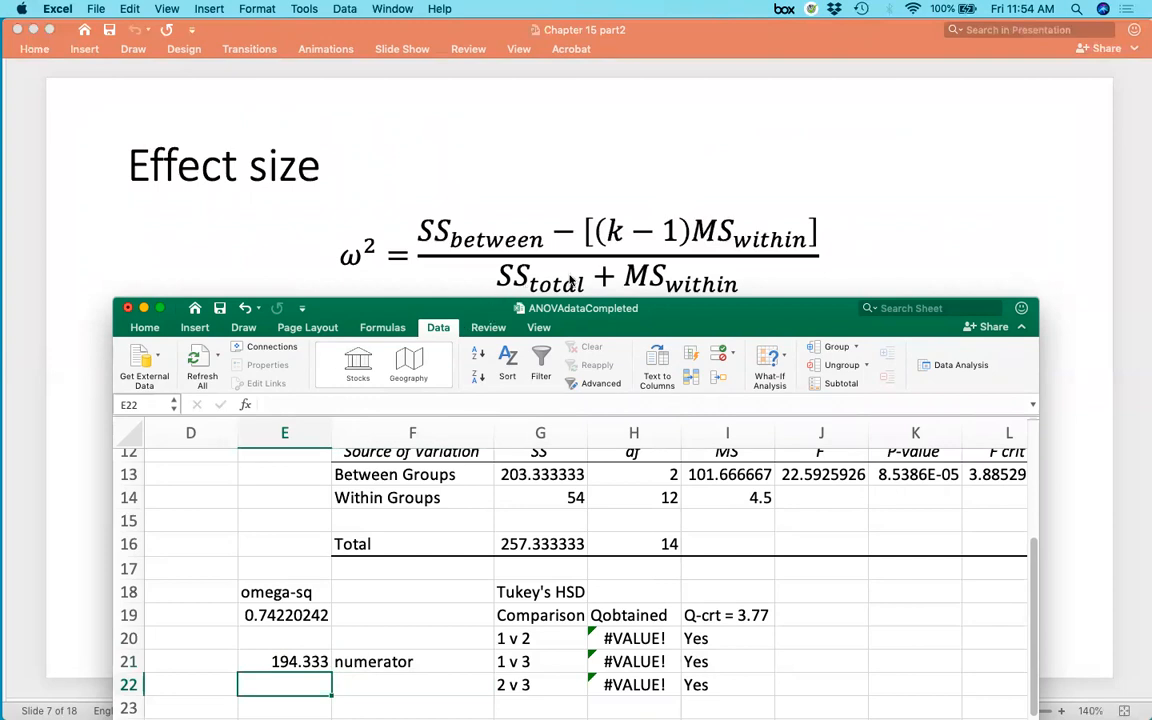
Calculate the denominator by hand in cell E22 as =257.3333 + 4.5.
text(=257.3333 +)
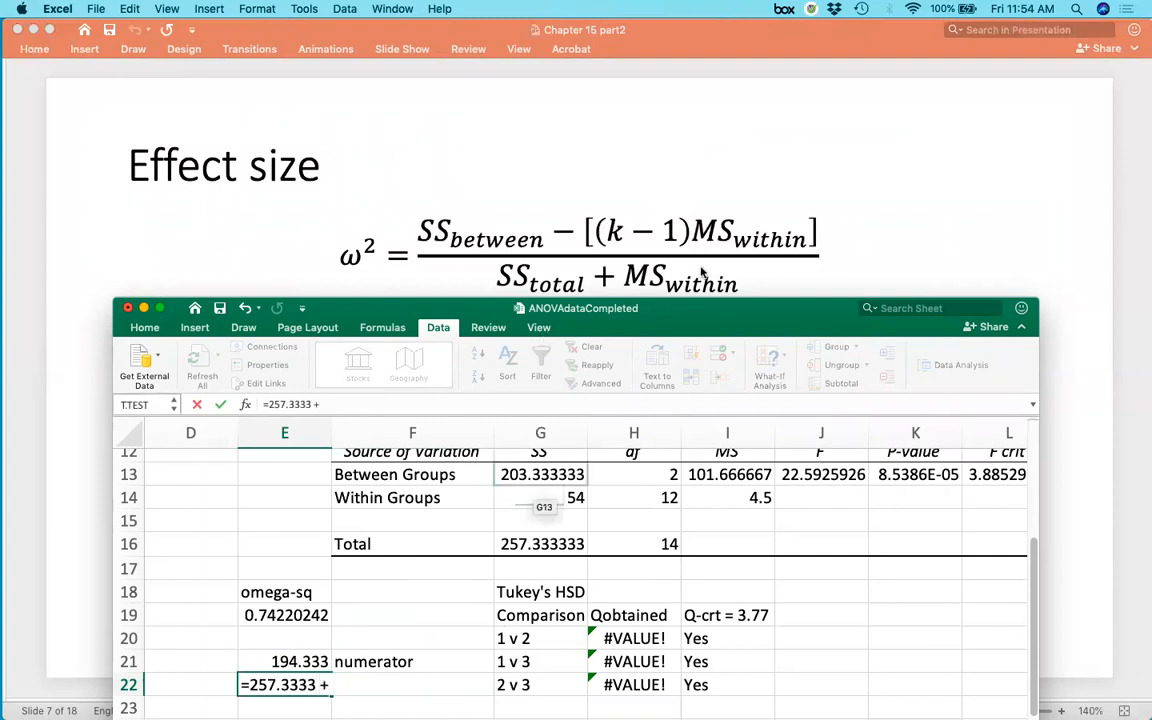
drag(331, 696, 333, 699)
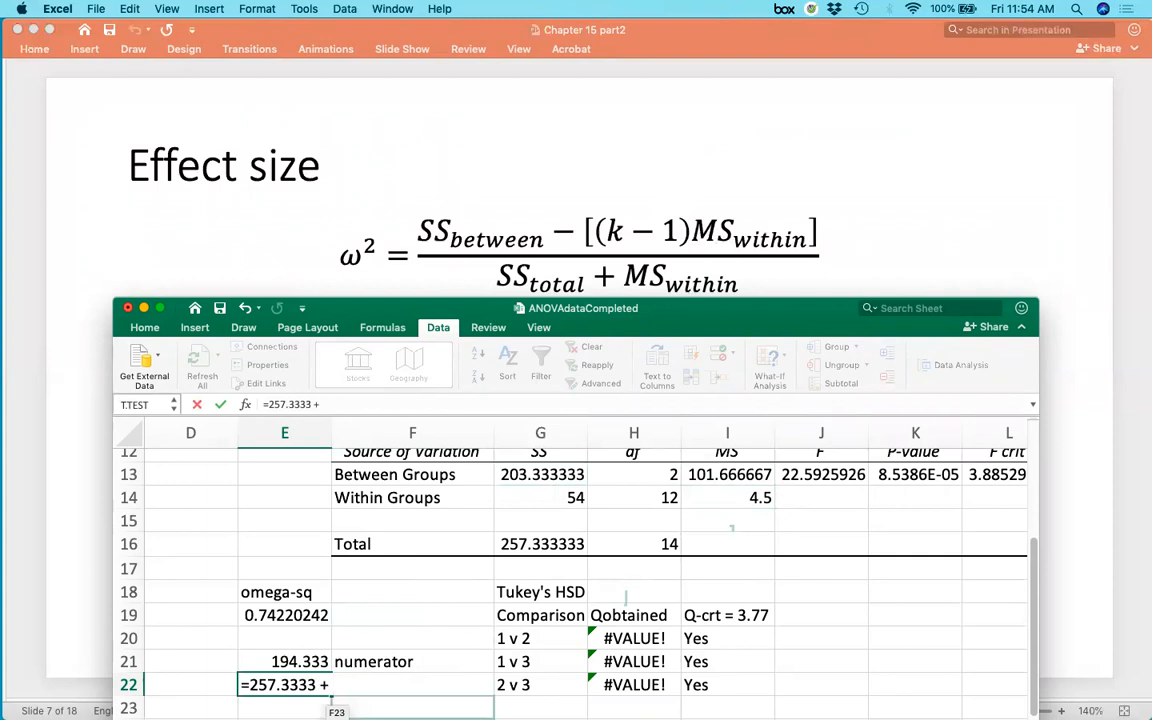
text(4.5)
key(Return)
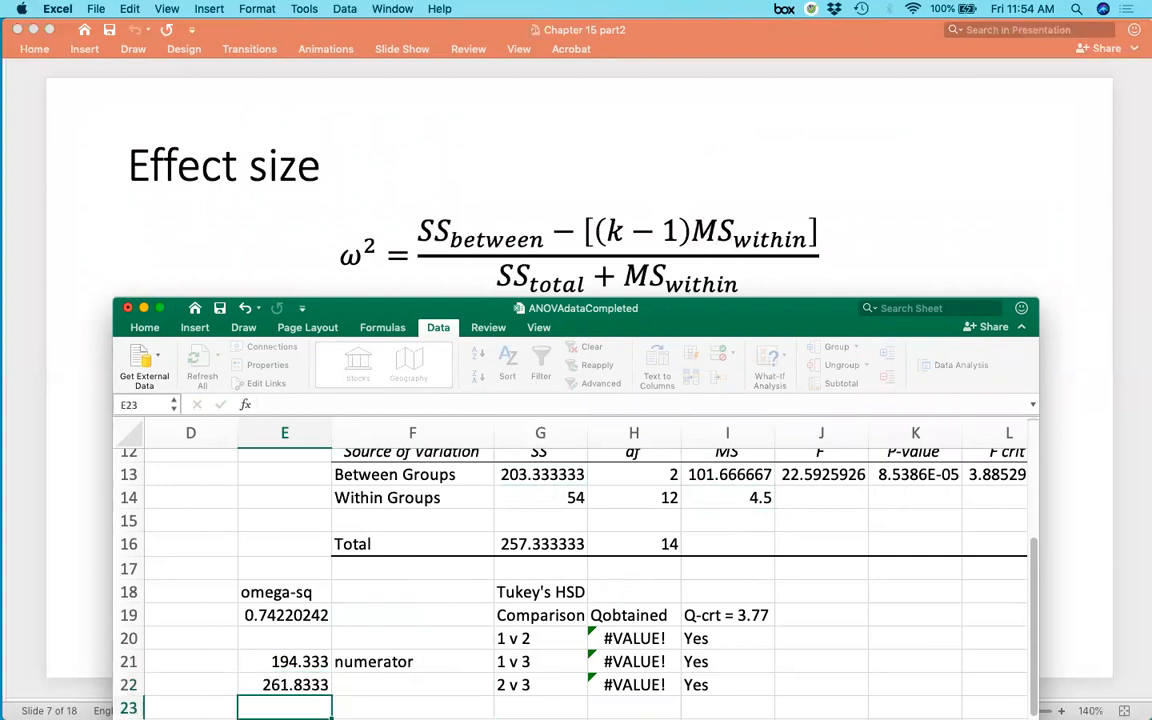
Label cell F23 as omega-sq.
scroll(387, 676, down, 2)
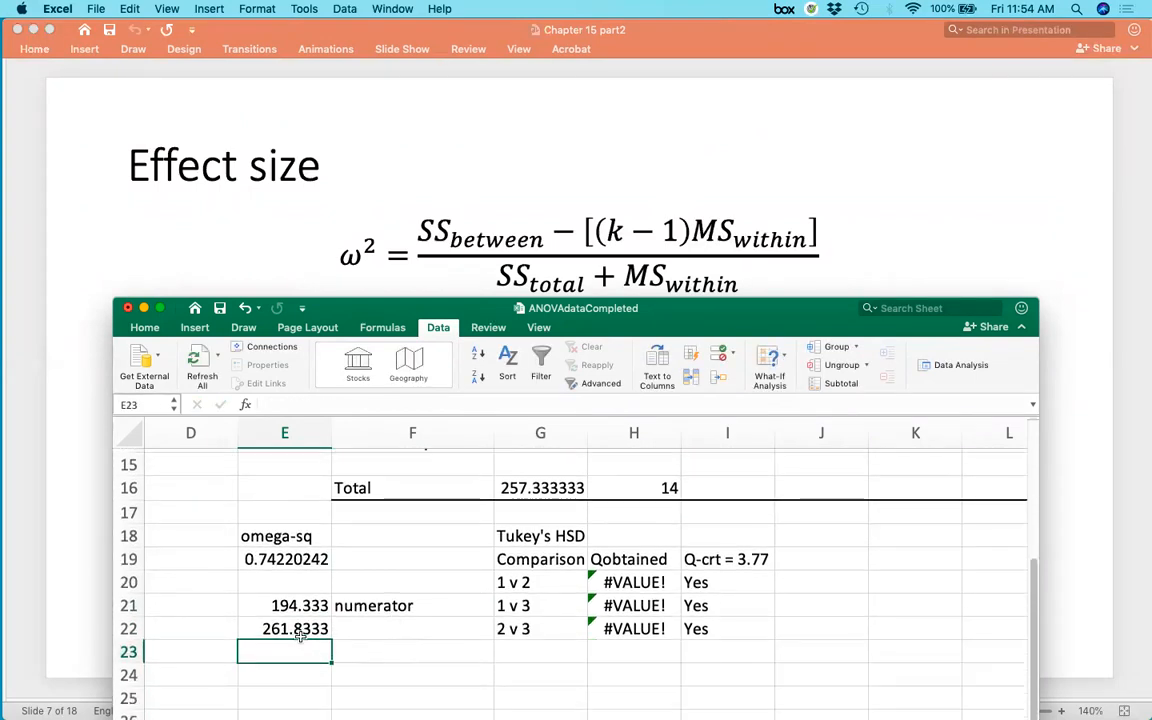
click(383, 652)
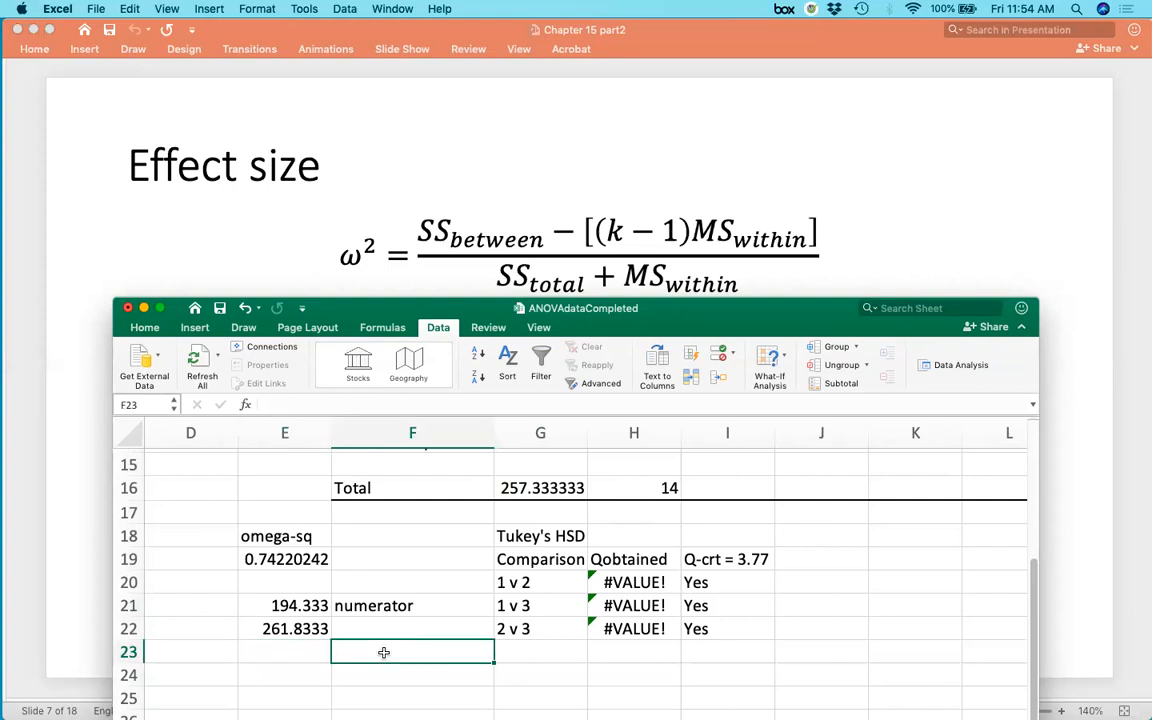
text(omega-sq)
key(Return)
Enter a formula in E23 dividing the numerator in E21 by the denominator in E22.
click(383, 652)
click(284, 652)
text(=)
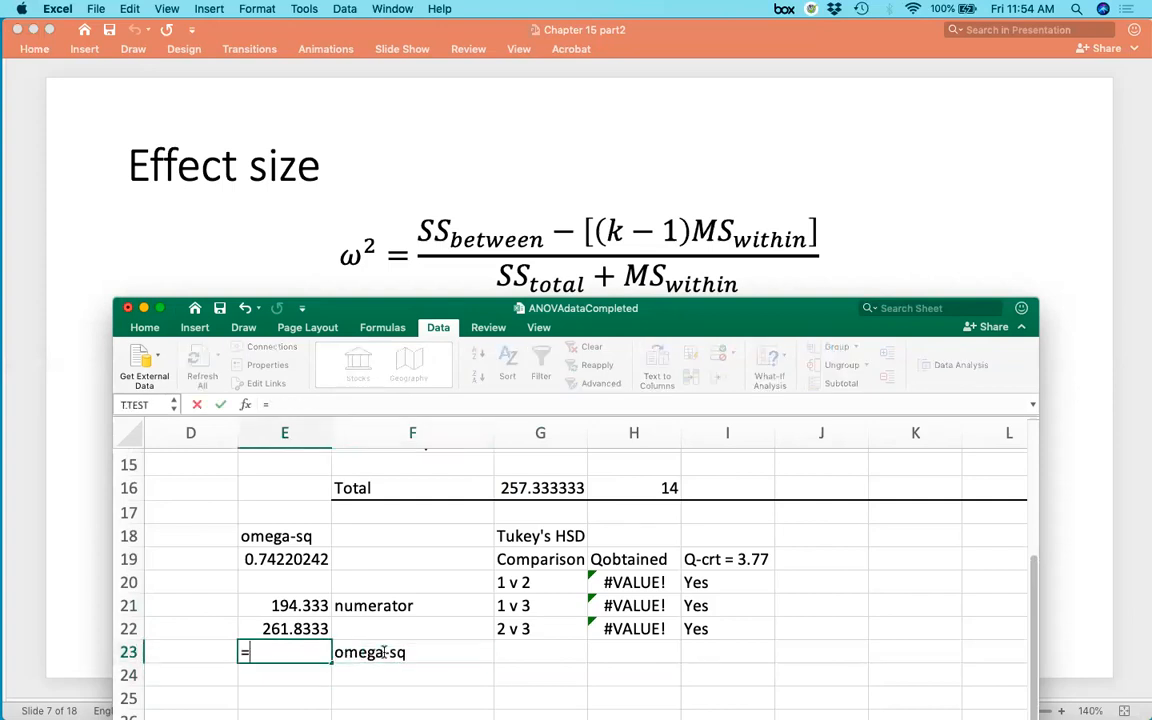
click(300, 605)
text(/)
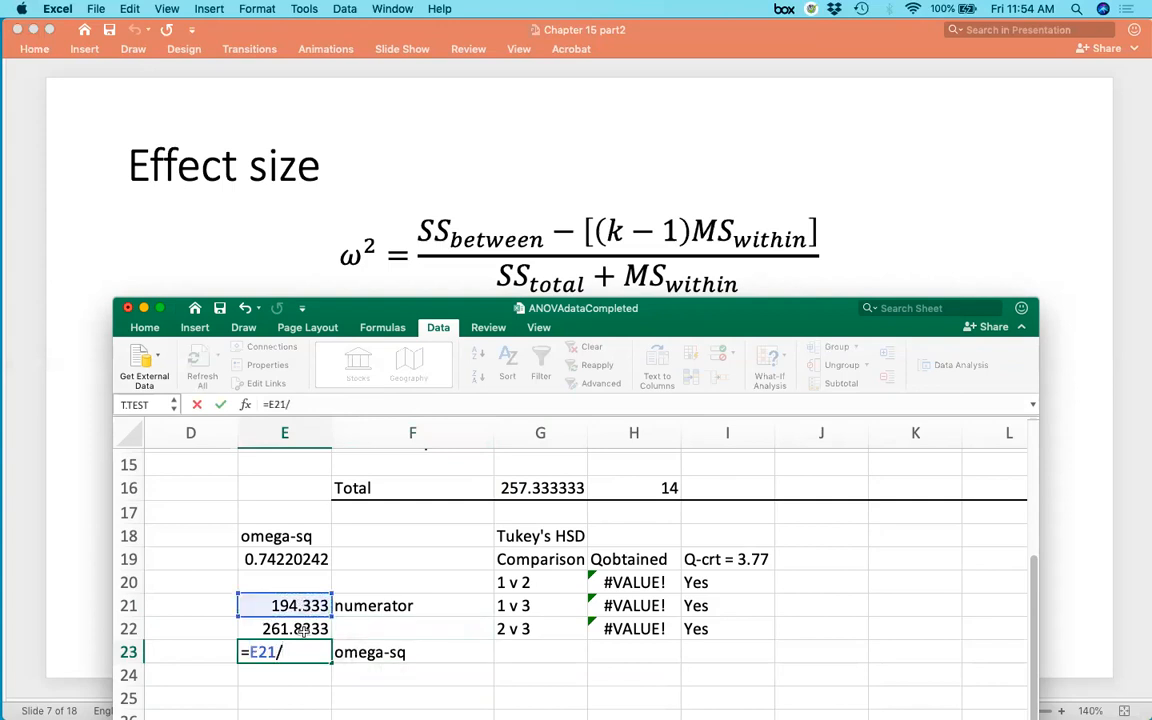
click(304, 630)
key(Return)
Open the omega-squared formula in E19 to compare it with the hand calculation.
click(296, 561)
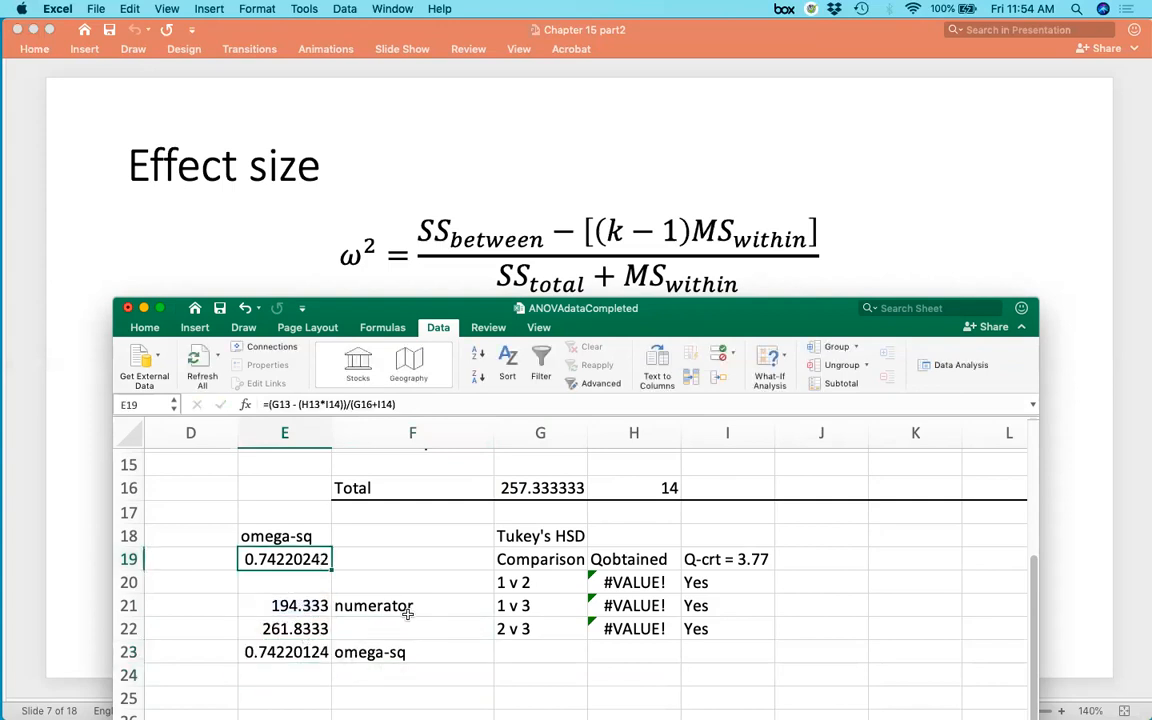
click(282, 655)
scroll(414, 589, up, 2)
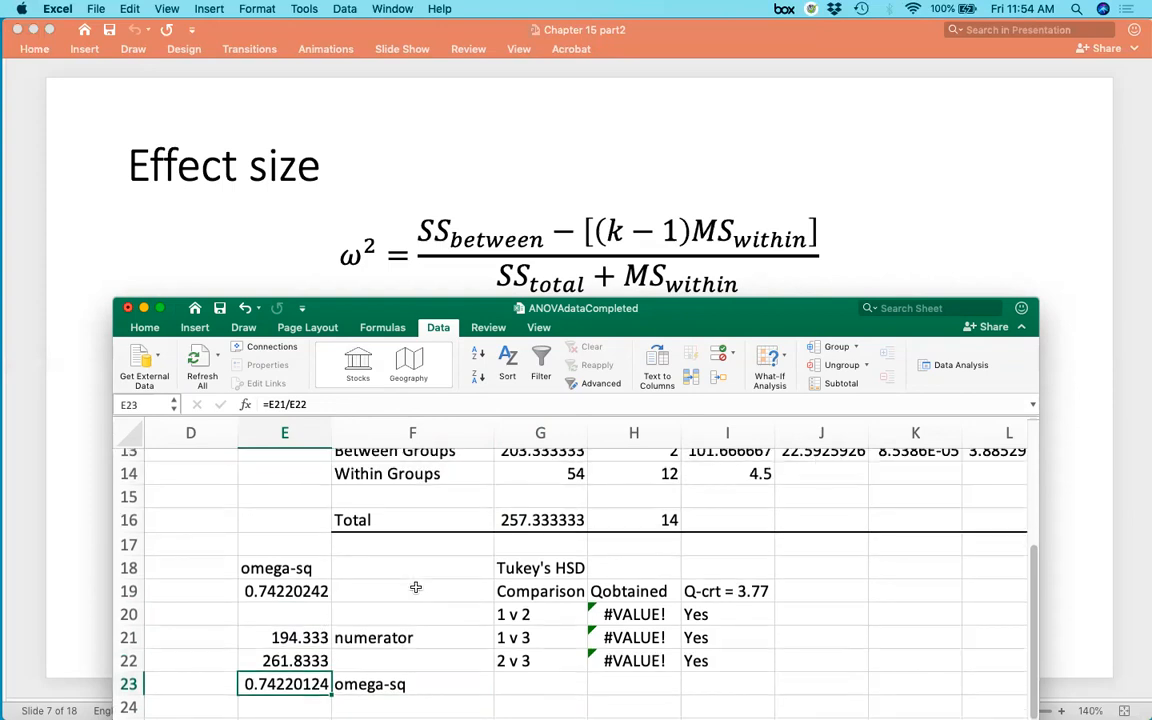
double_click(275, 608)
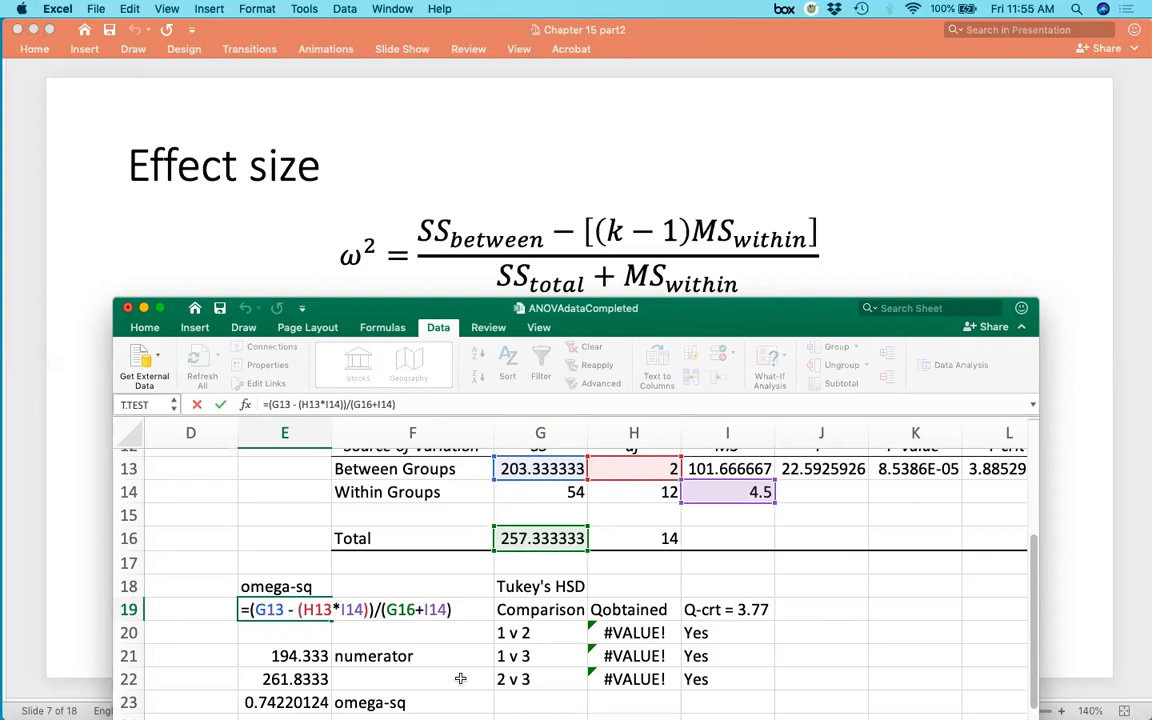
key(Return)
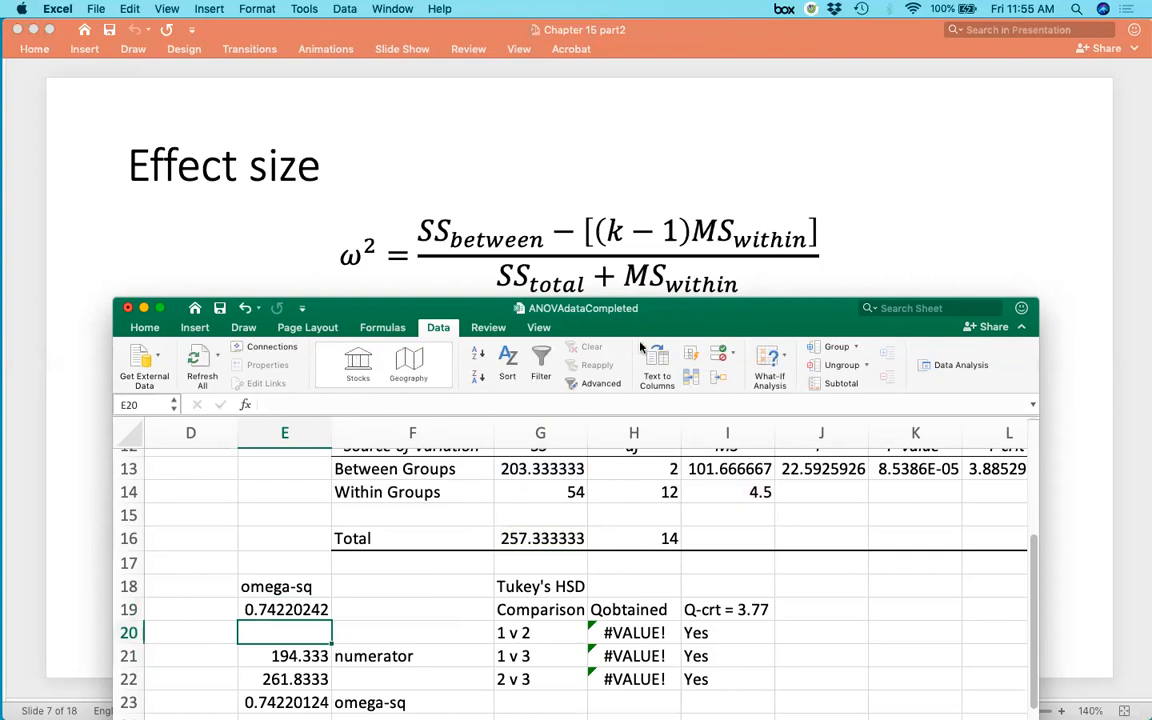
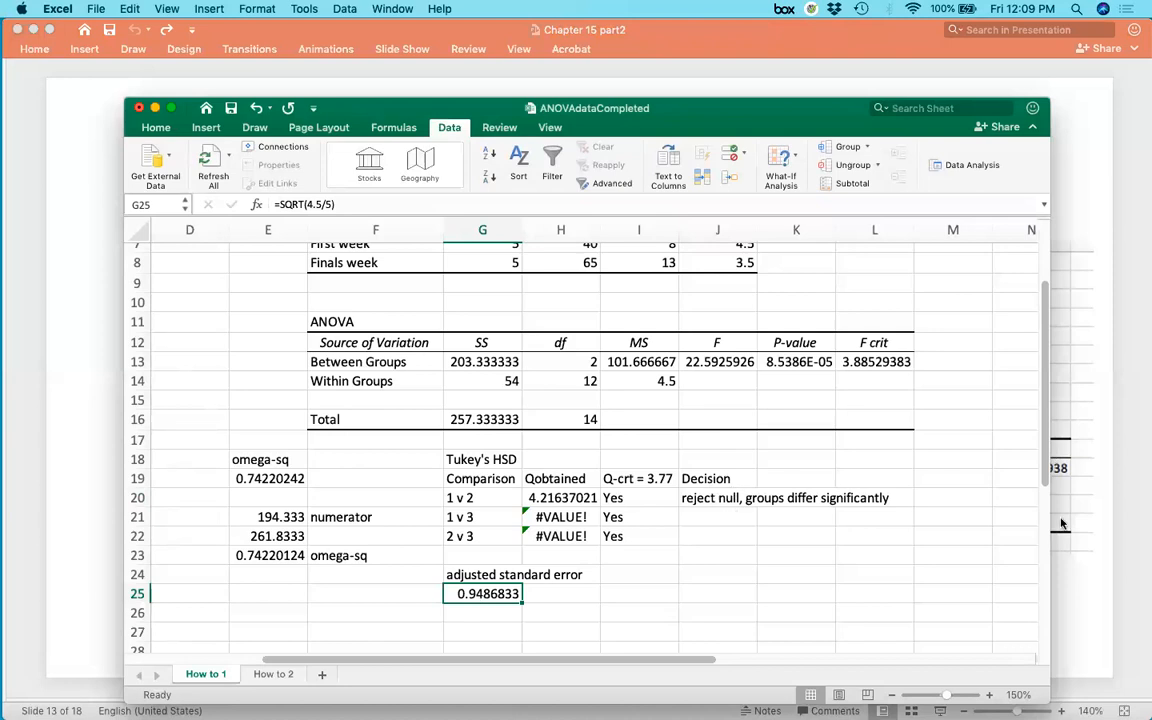
Check the Tukey's HSD slide for the vacation versus finals week Q computation, then return to the spreadsheet.
click(1083, 608)
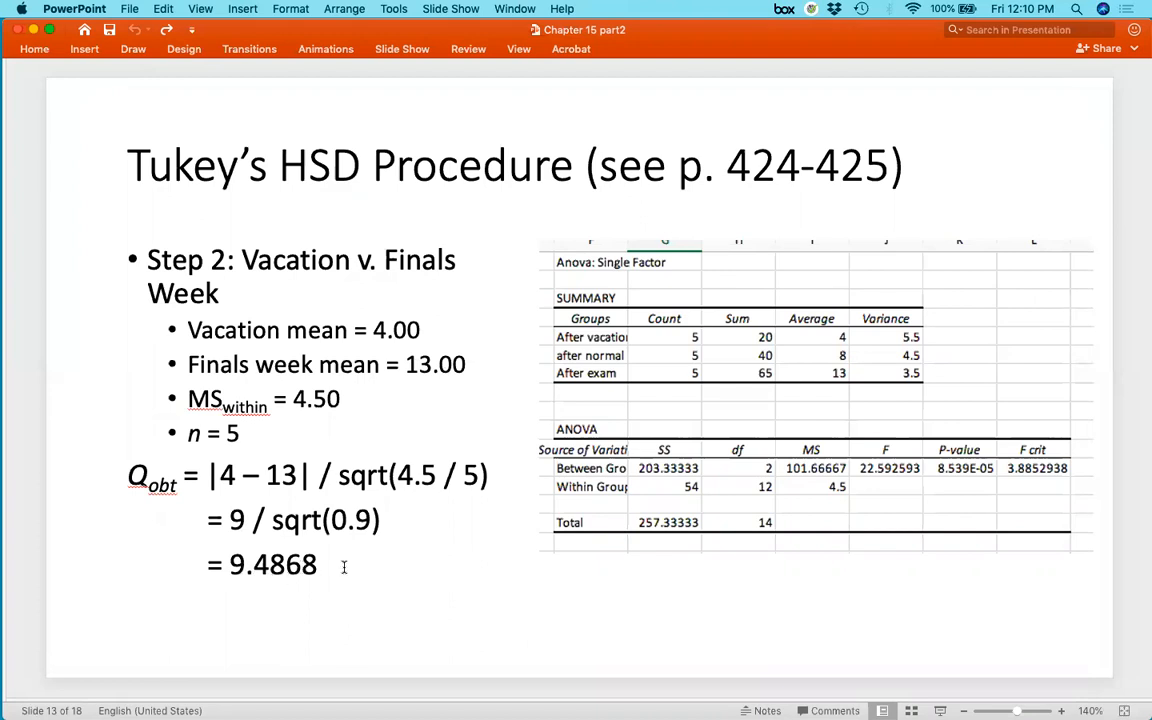
key(ctrl+Up)
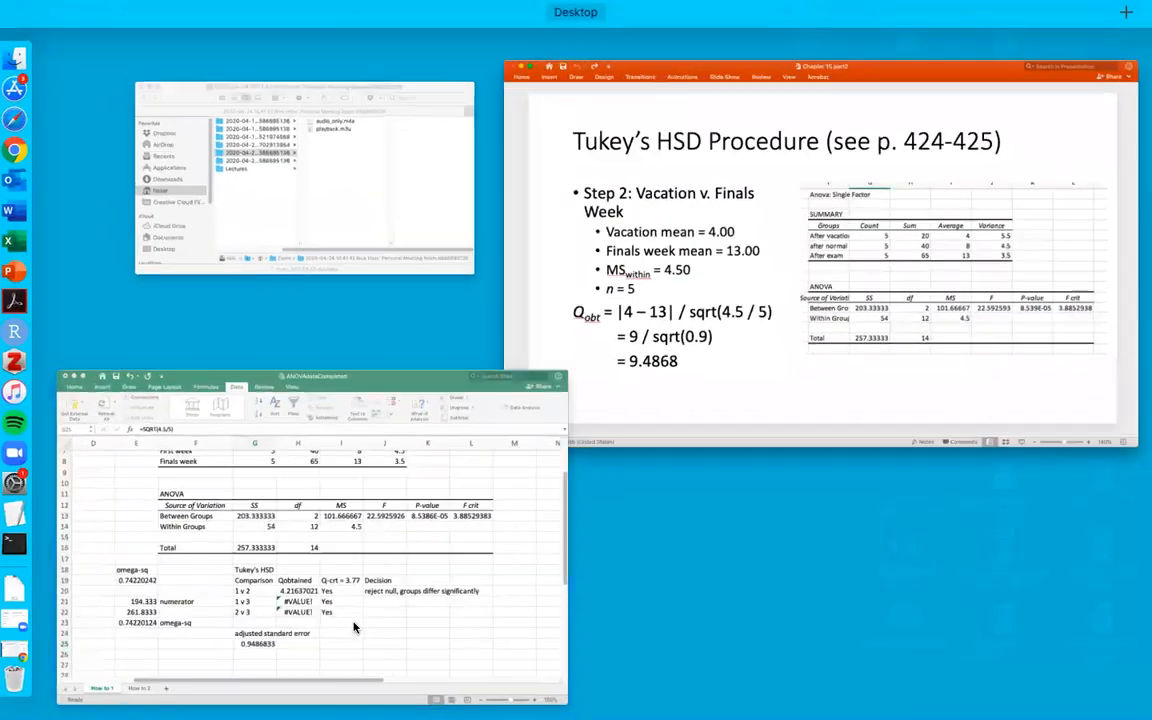
click(355, 625)
Enter the 1 v 3 Q obtained in H21 as =ABS(I6-I8)/SQRT(4.5/5), using the vacation and finals week averages.
text(=)
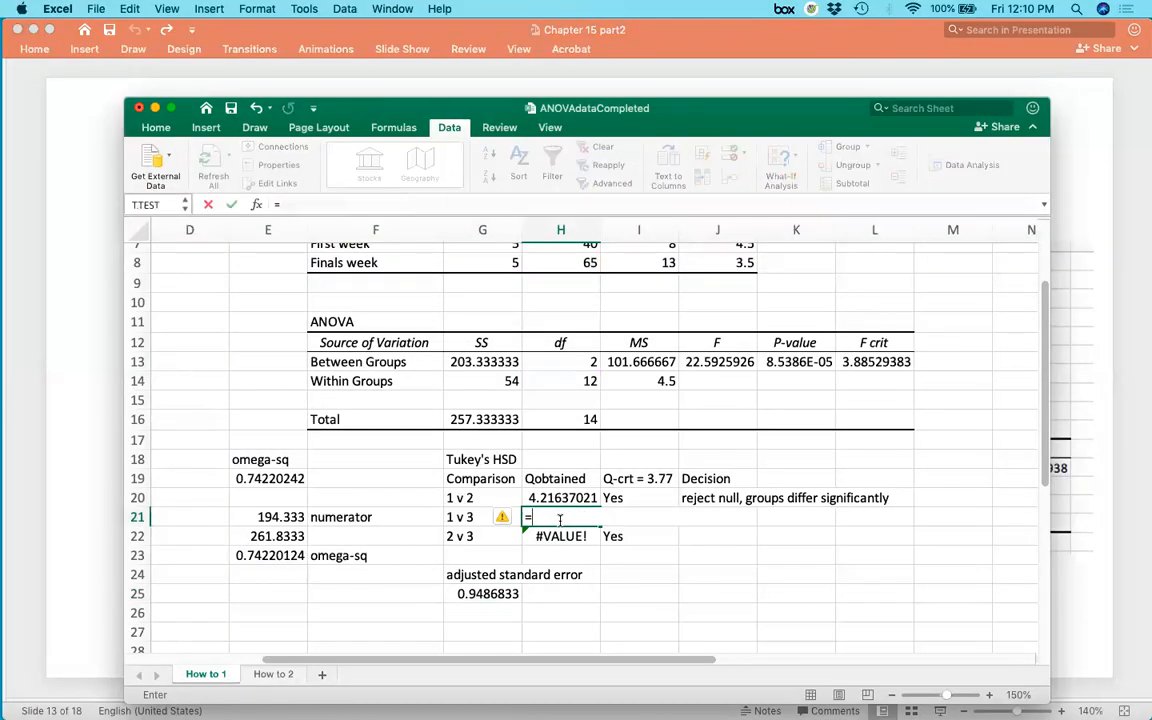
scroll(663, 458, up, 2)
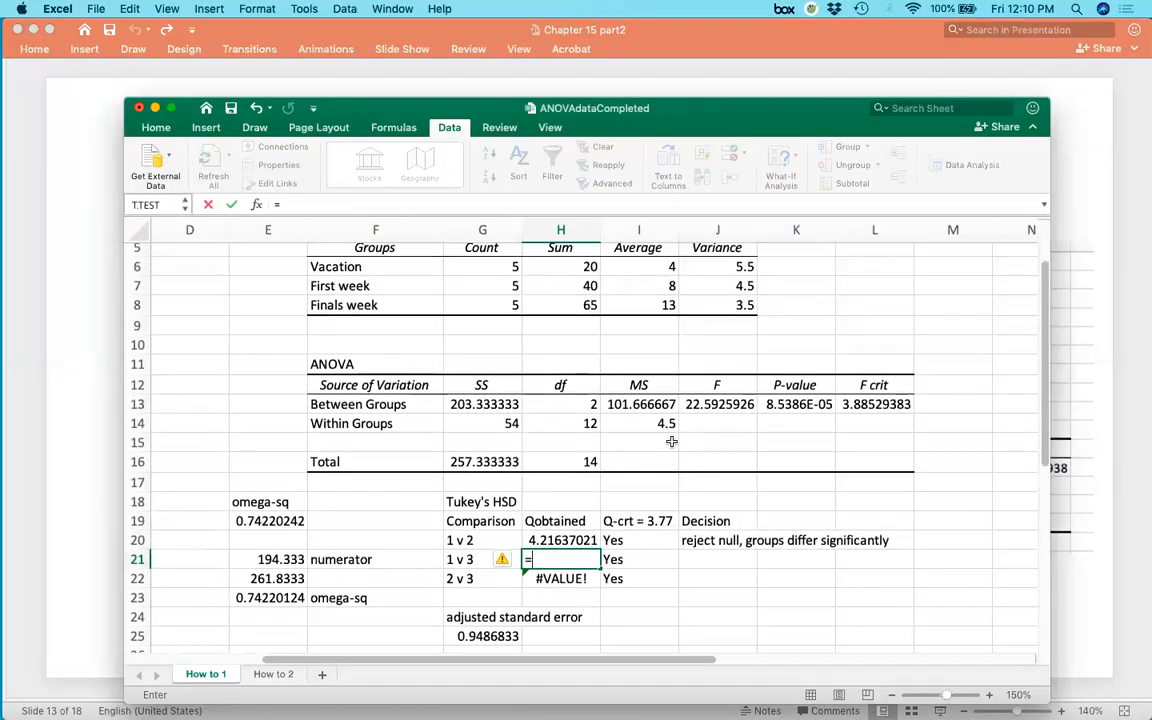
click(656, 268)
key(BackSpace)
key(BackSpace)
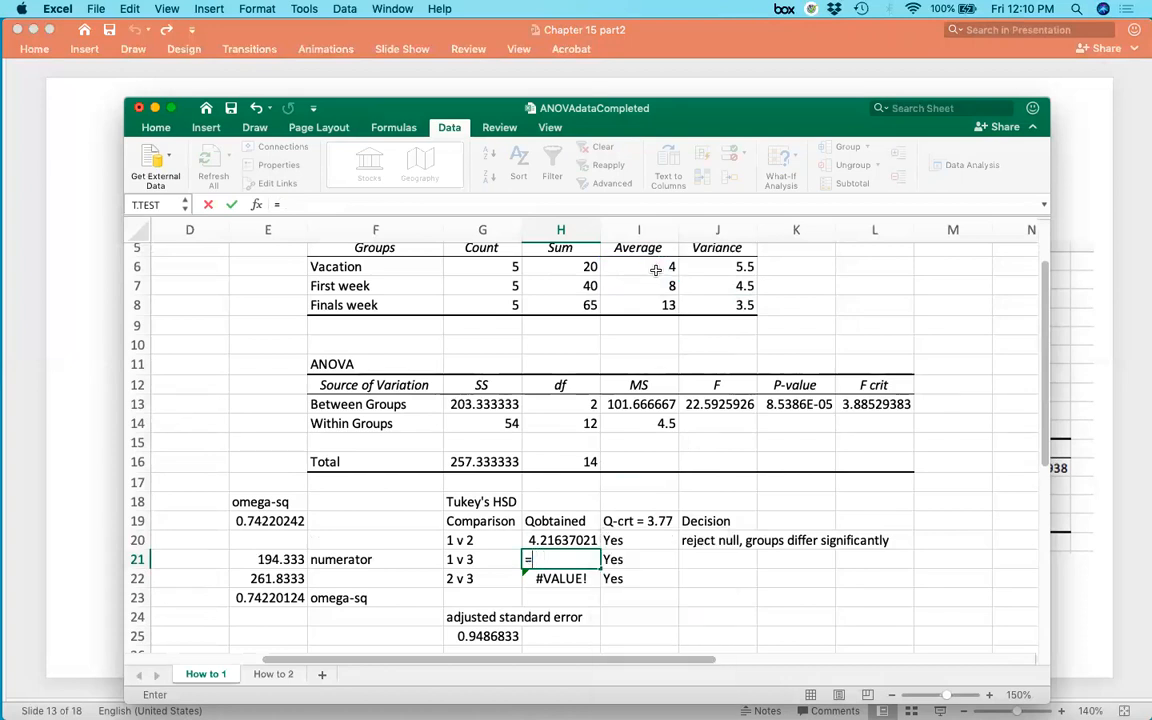
text(abs()
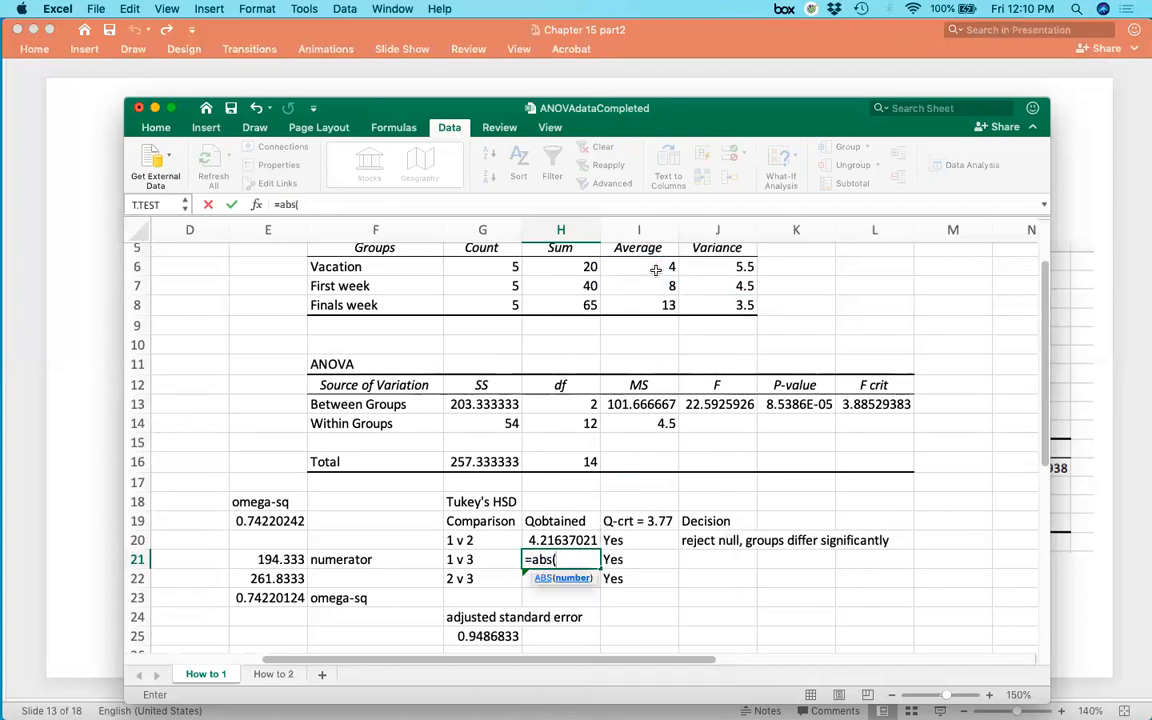
click(656, 268)
text(-)
click(656, 303)
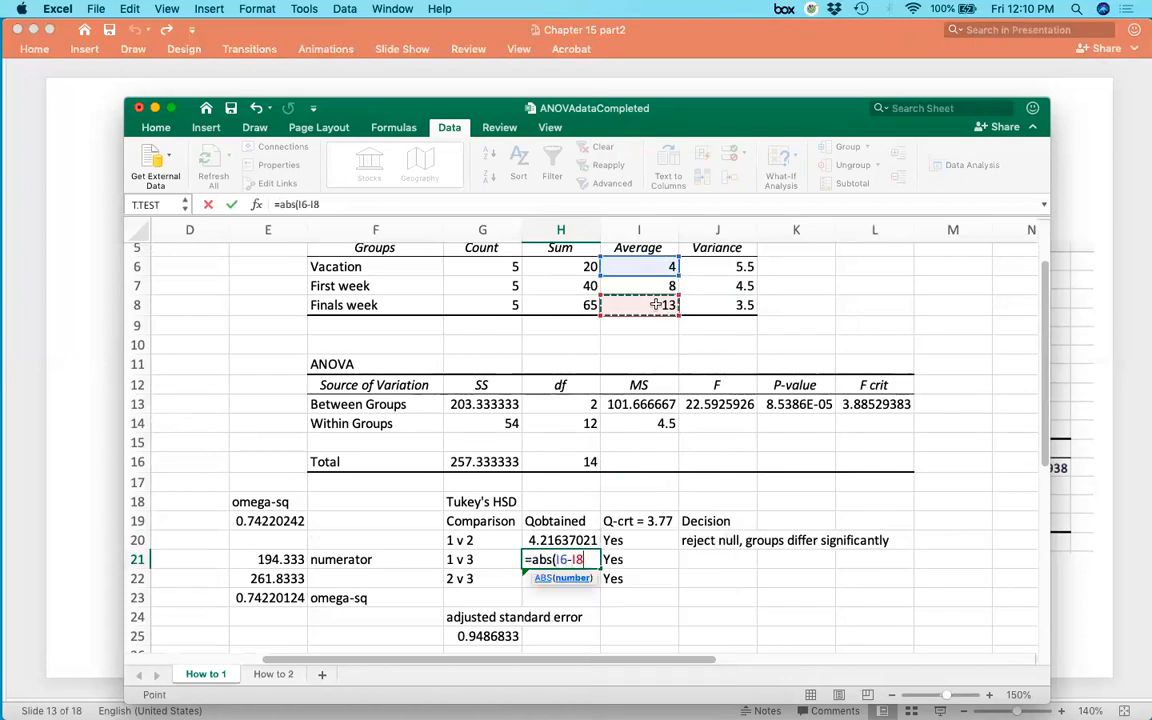
text()/sqrt(4.5/5))
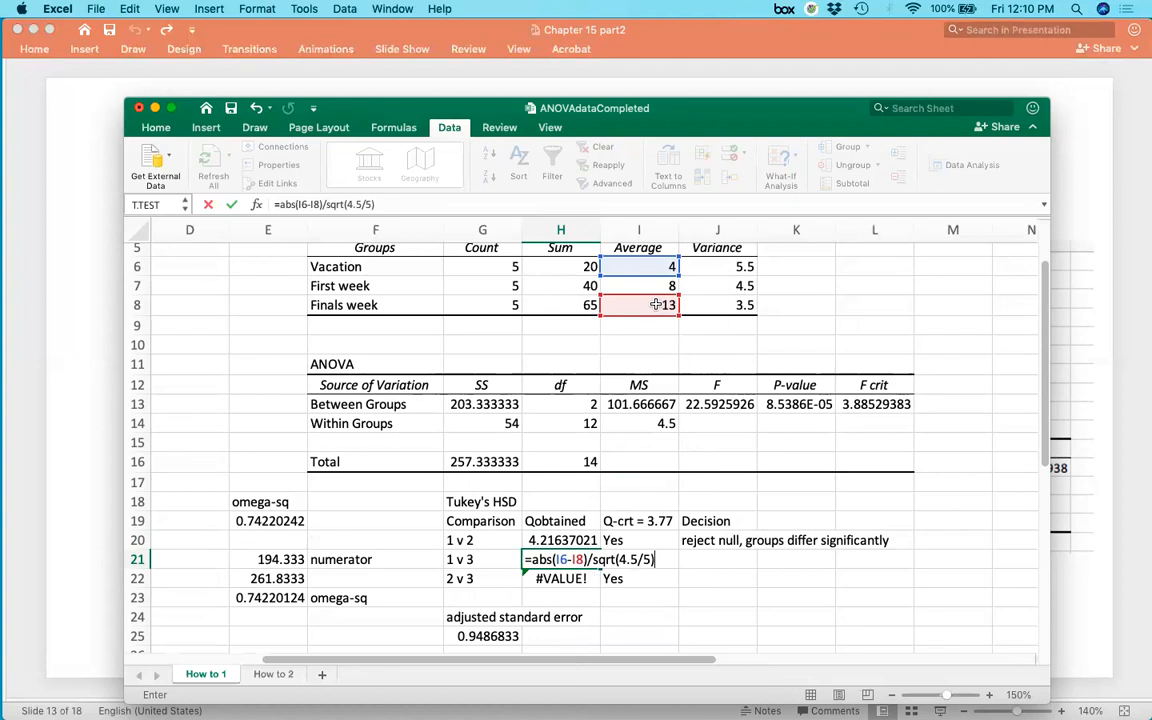
key(Return)
key(Up)
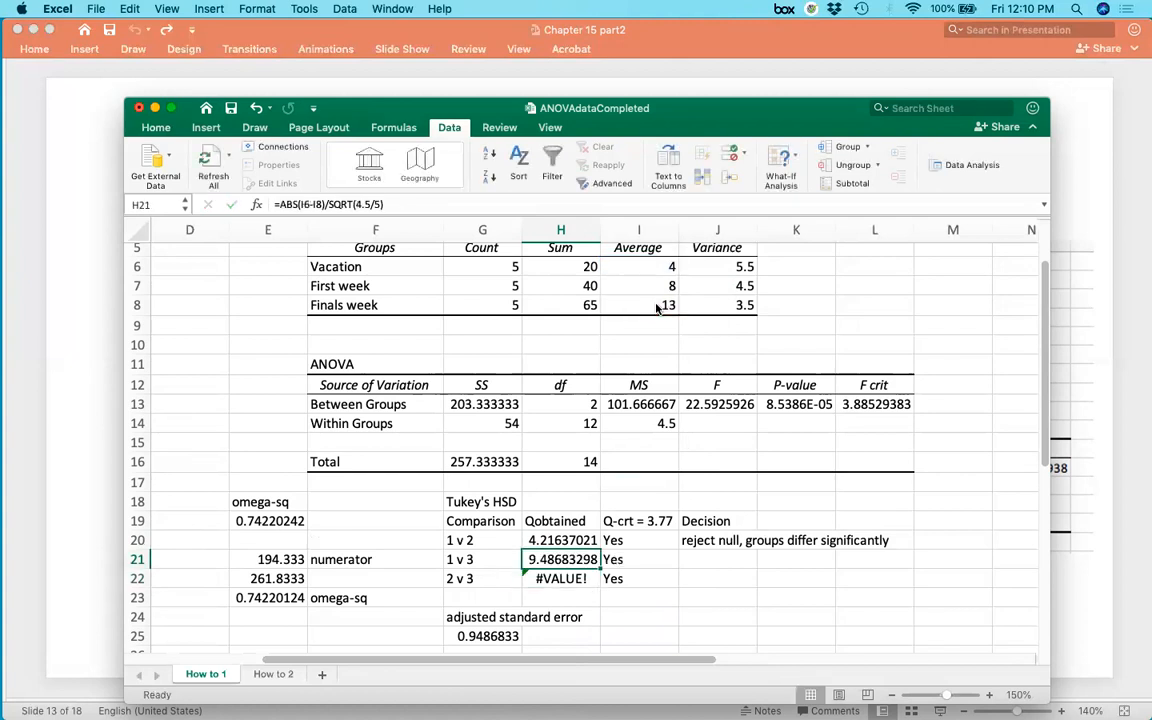
Enter the decision 'reject null, groups differ significantly' for the 1 v 3 comparison in J21.
key(Right)
key(Right)
text(reject null, groups differ significantly)
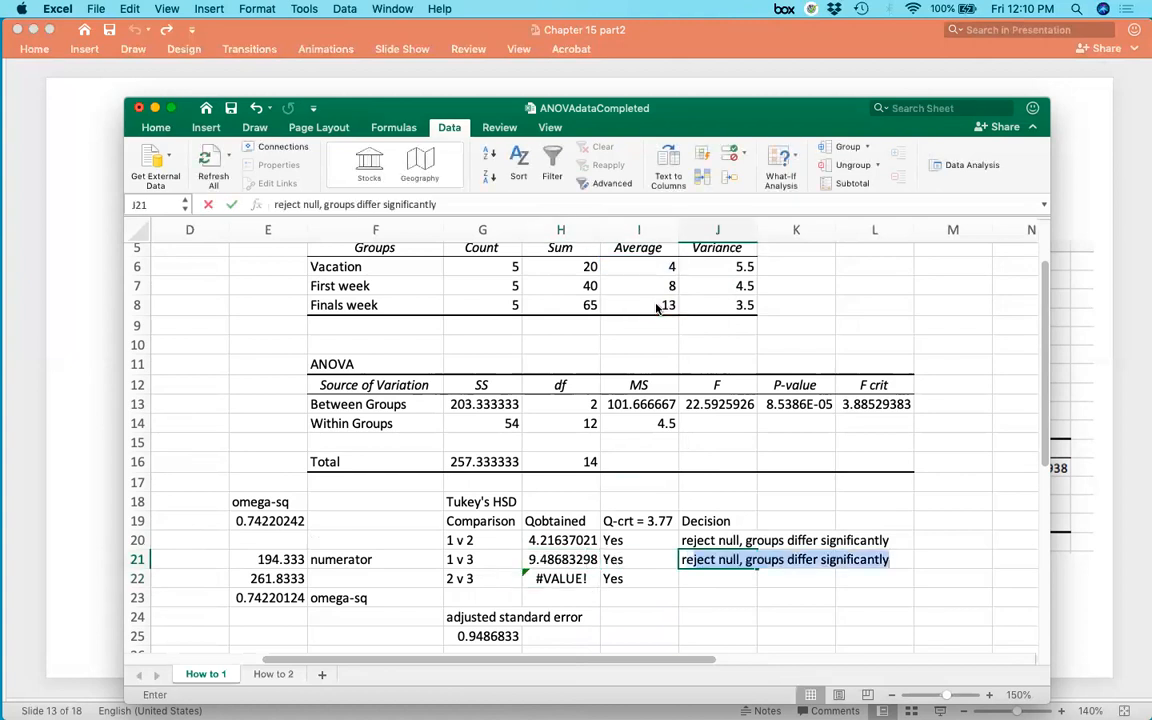
key(Return)
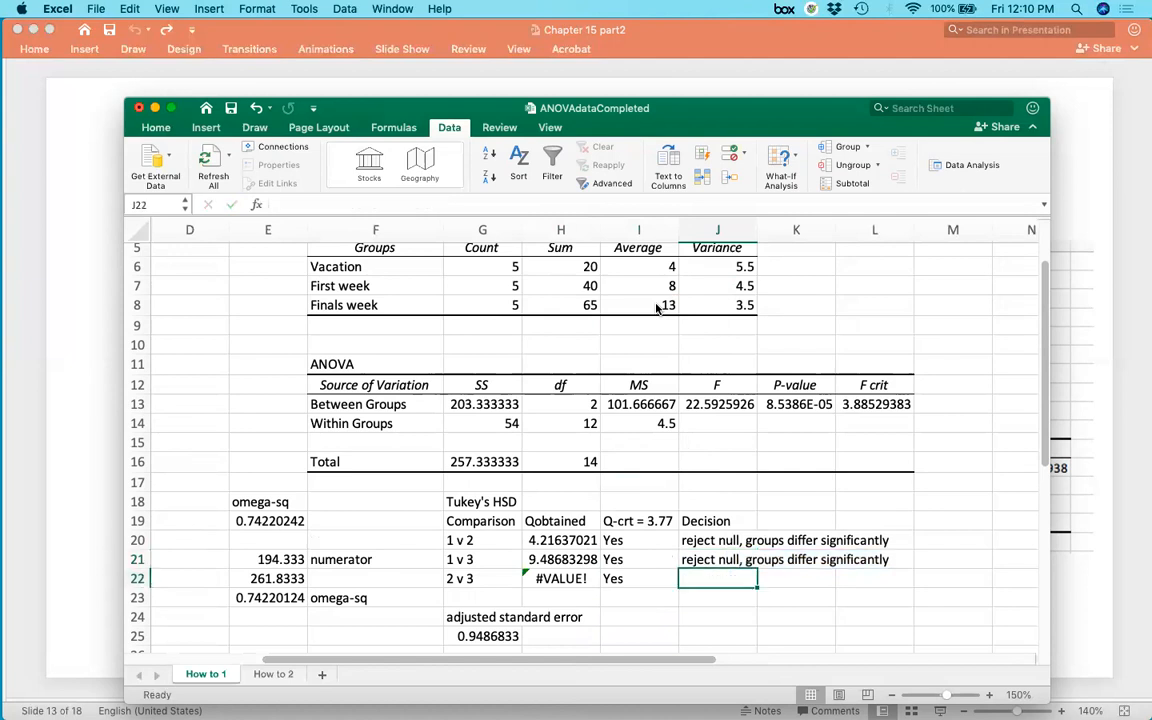
Inspect the group names and averages and the erroneous Q formula in H22 for the 2 v 3 comparison.
scroll(657, 309, up, 1)
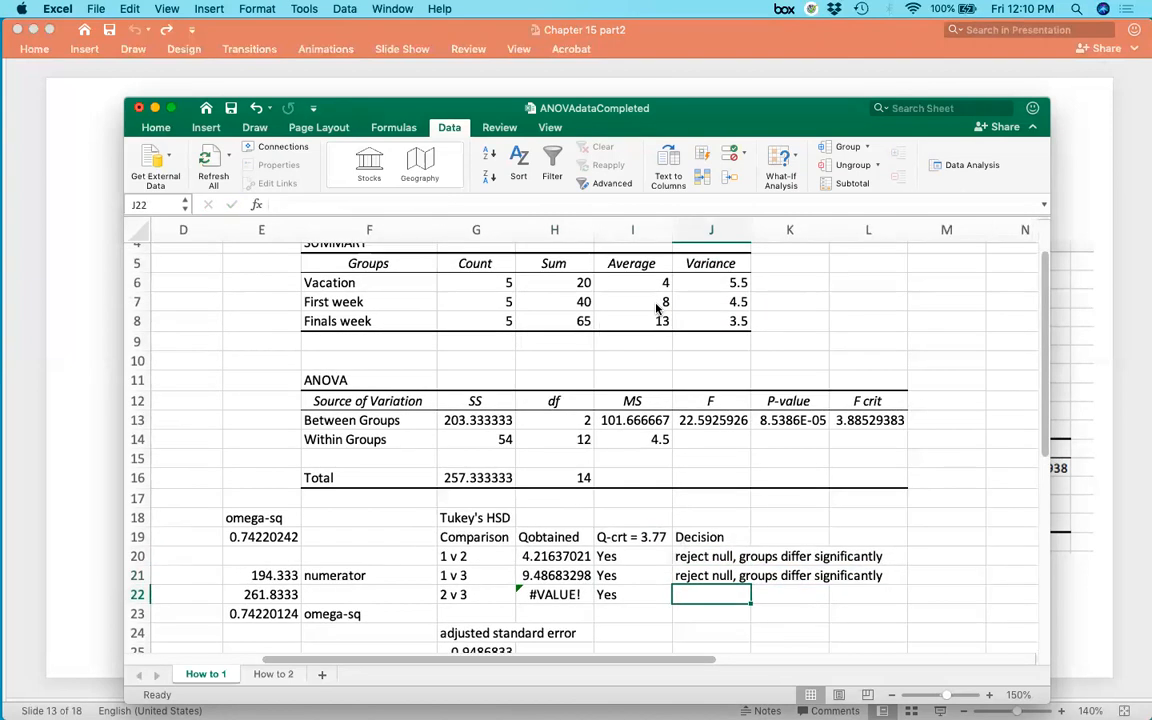
click(372, 318)
click(375, 289)
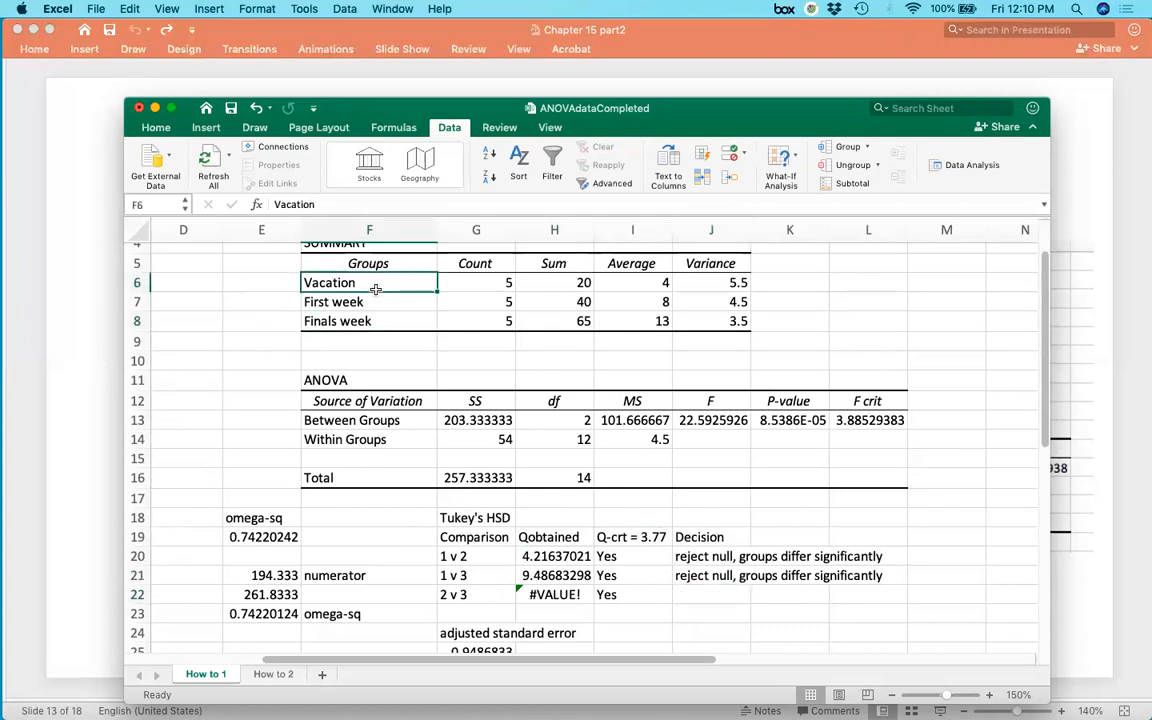
click(268, 283)
click(270, 319)
scroll(270, 319, down, 1)
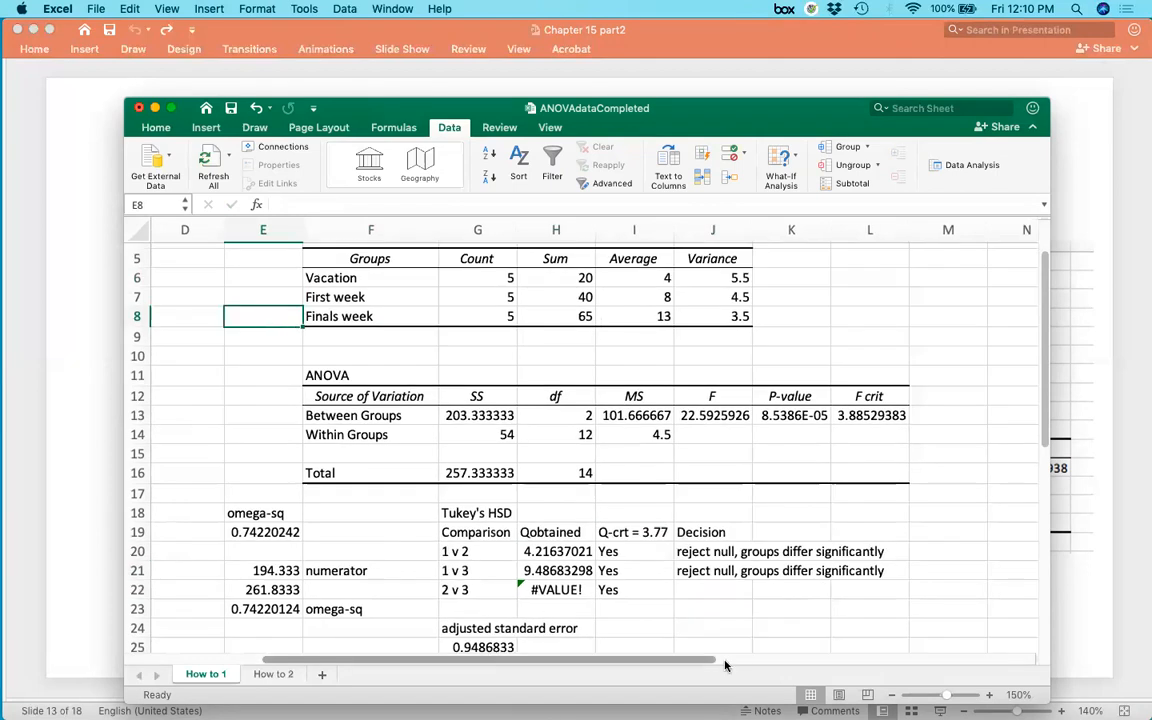
click(556, 590)
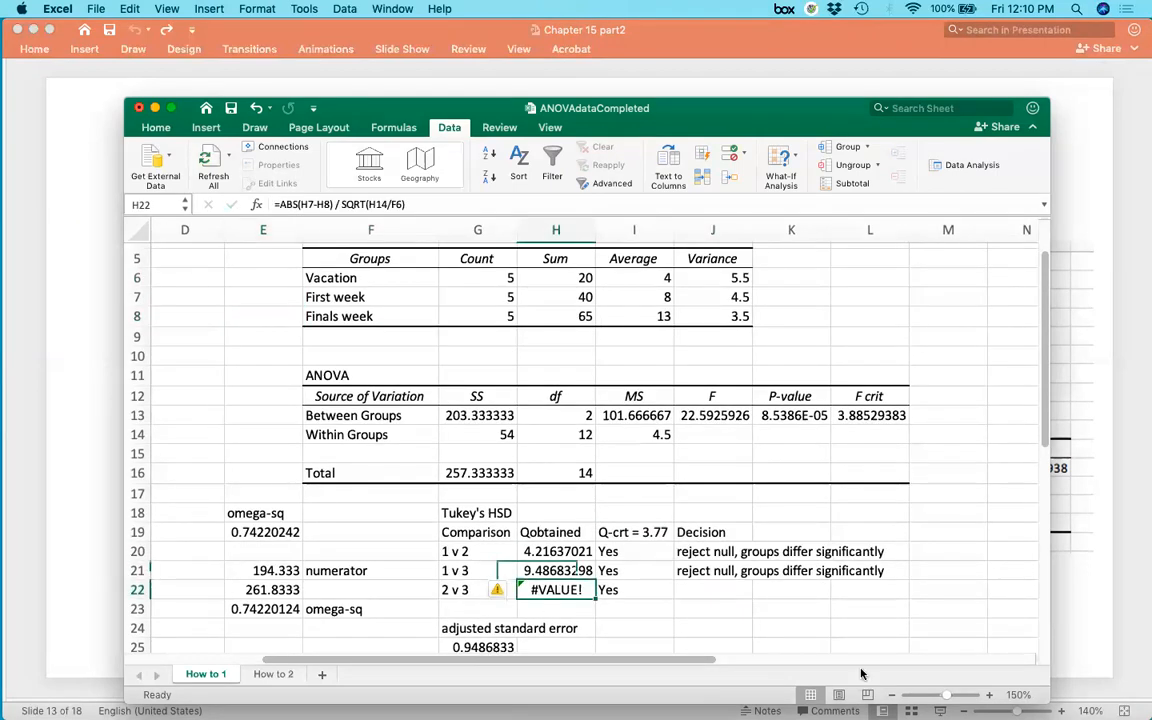
click(352, 297)
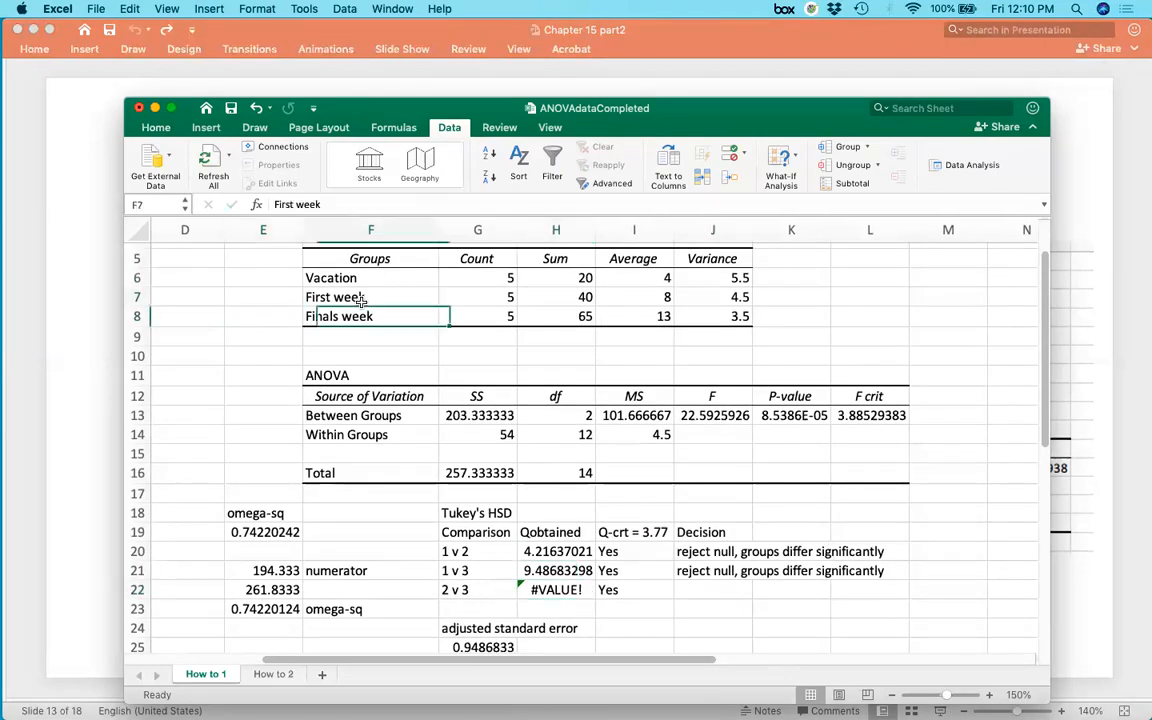
click(657, 296)
click(655, 316)
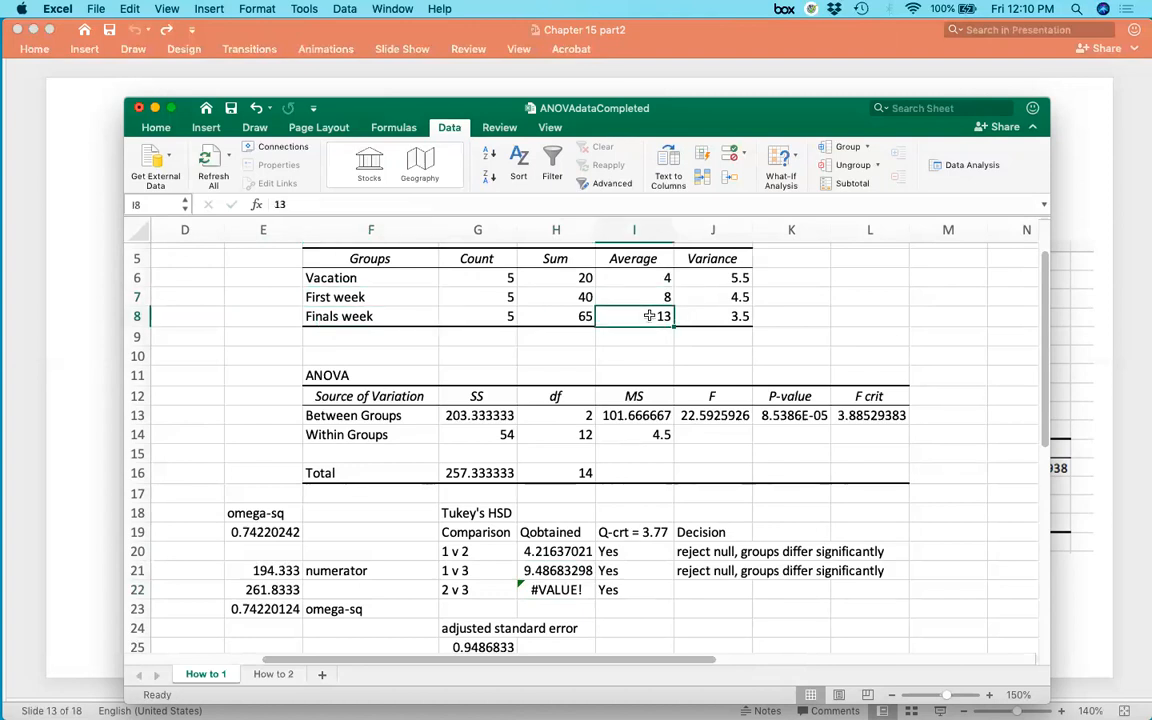
click(553, 590)
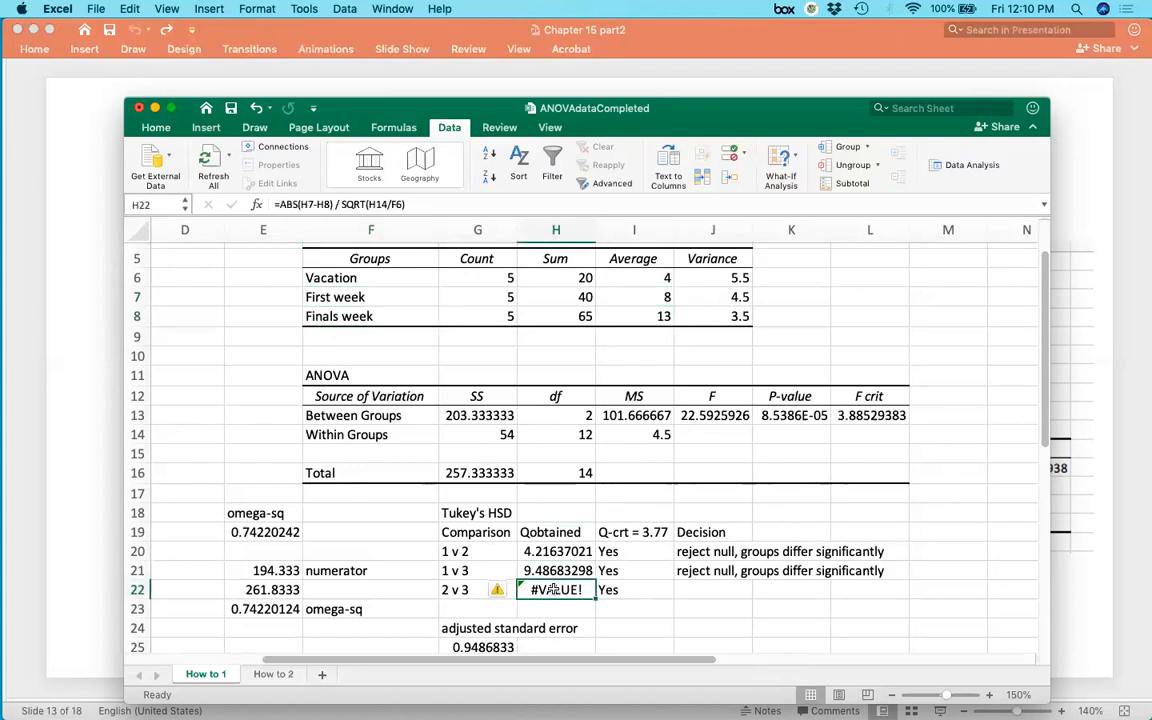
Replace the 2 v 3 Q obtained in H22 with =abs(8-13)/sqrt(4.5/5).
text(=ab)
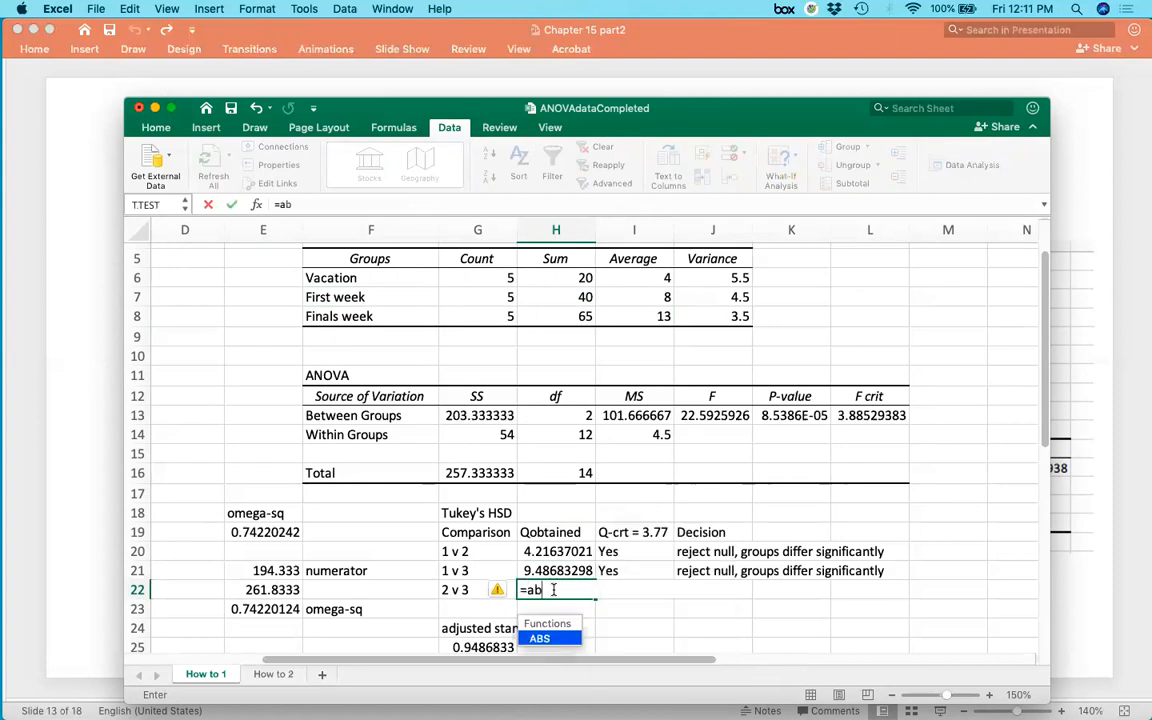
text(s(8-13))
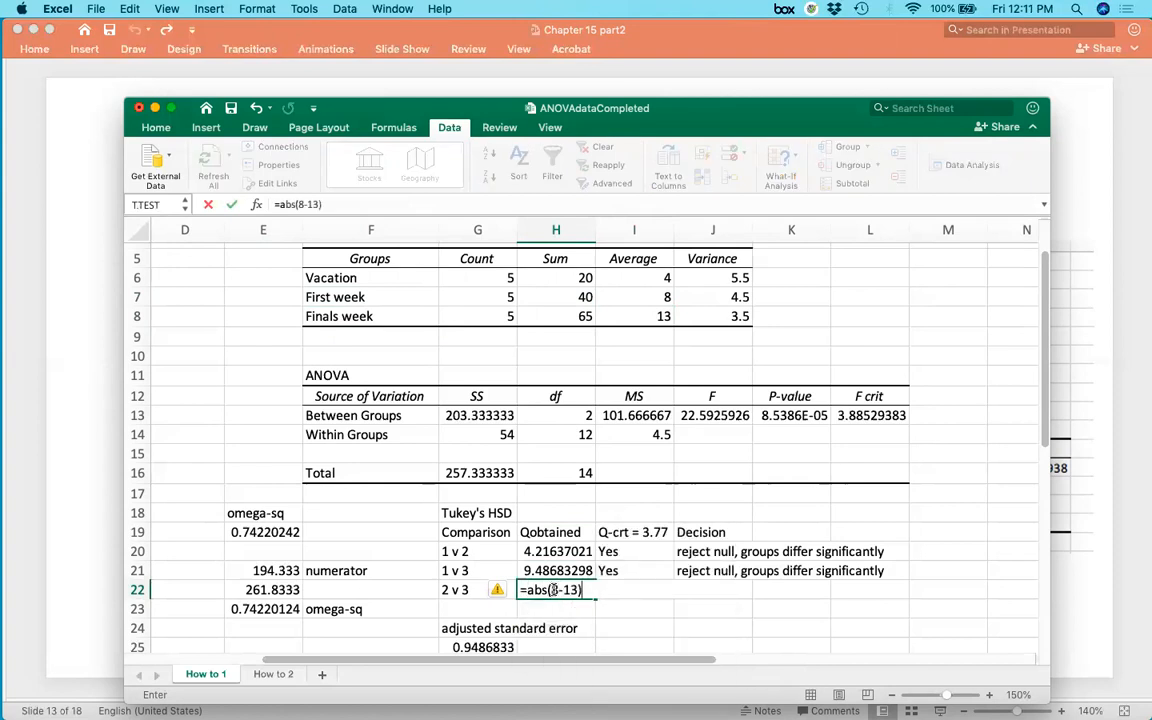
text(/)
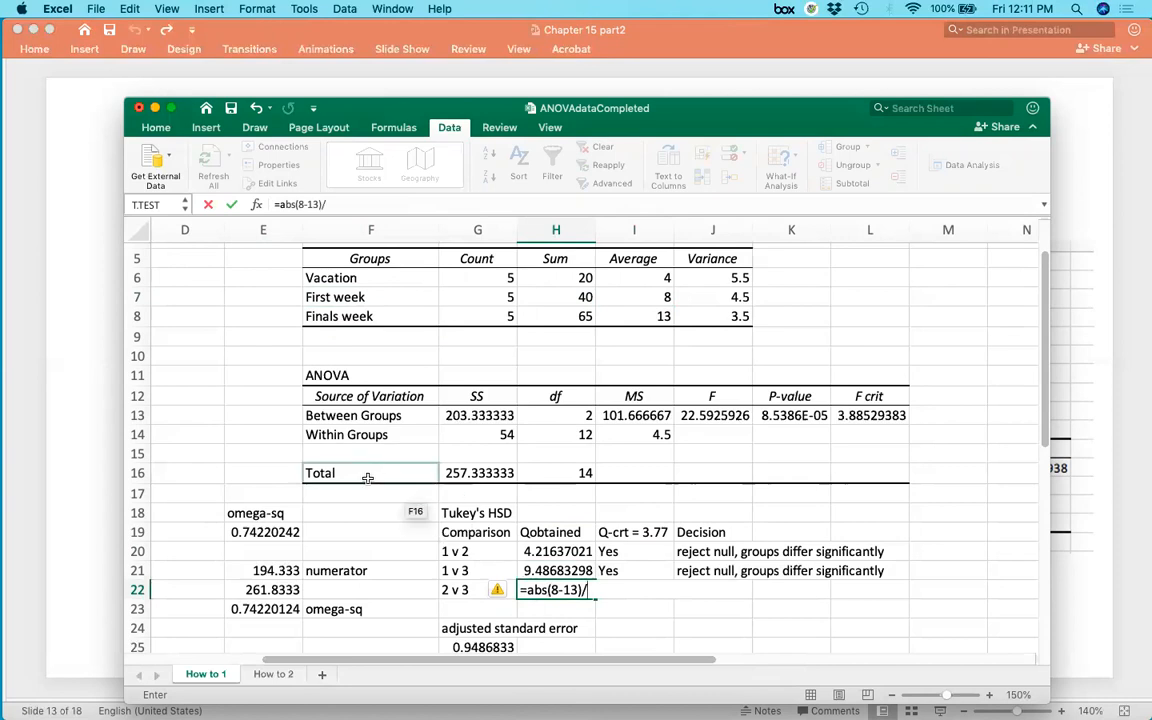
text(s)
text(qrt()
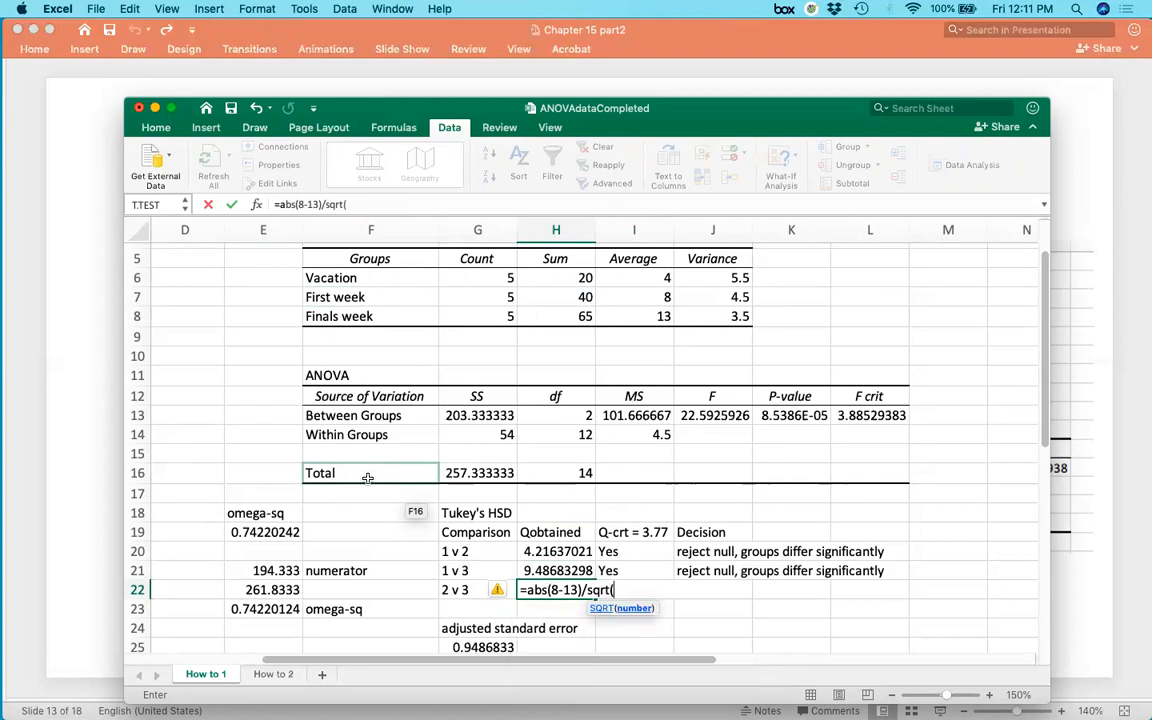
text(4.5/5))
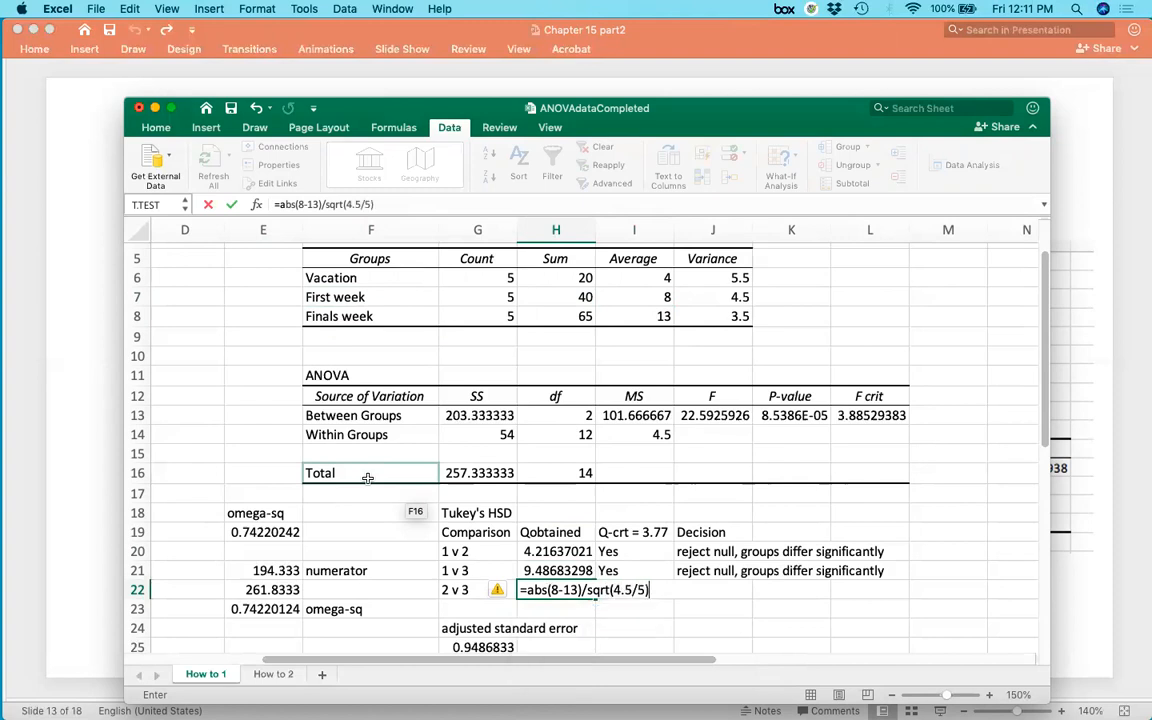
key(Return)
Fill in the 2 v 3 row with Yes in I22 and the decision 'reject null, groups differ significantly' in J22.
key(Up)
key(Right)
text(Yes)
key(Up)
key(Up)
key(Up)
key(Down)
key(Down)
key(Down)
key(Right)
text(reject null, groups differ significantly)
key(Return)
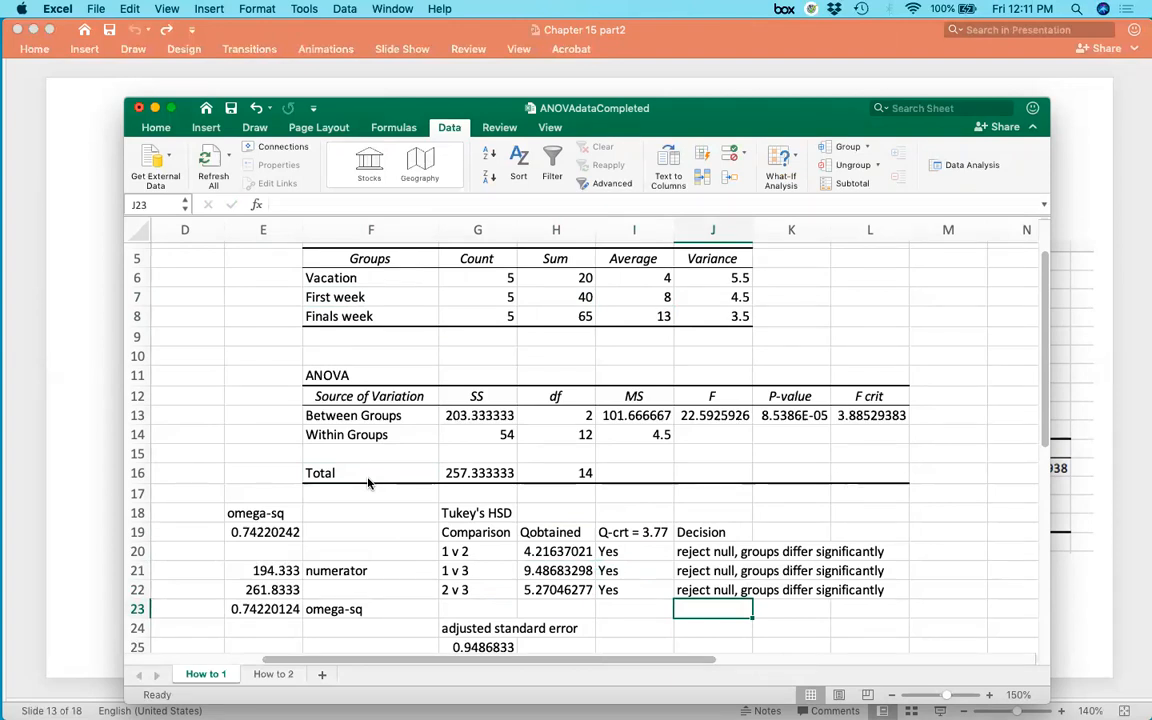
Review the Q obtained values, the Q critical value, the decisions for all three comparisons, and the omega-squared formula.
click(530, 551)
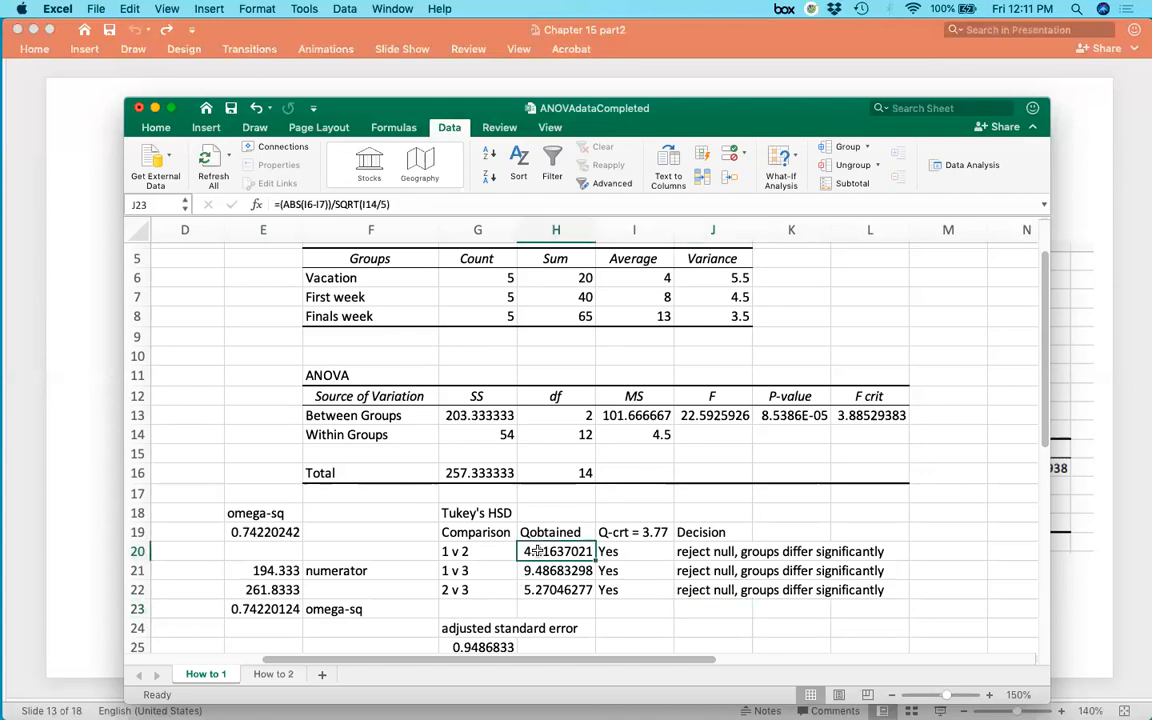
drag(551, 532, 555, 590)
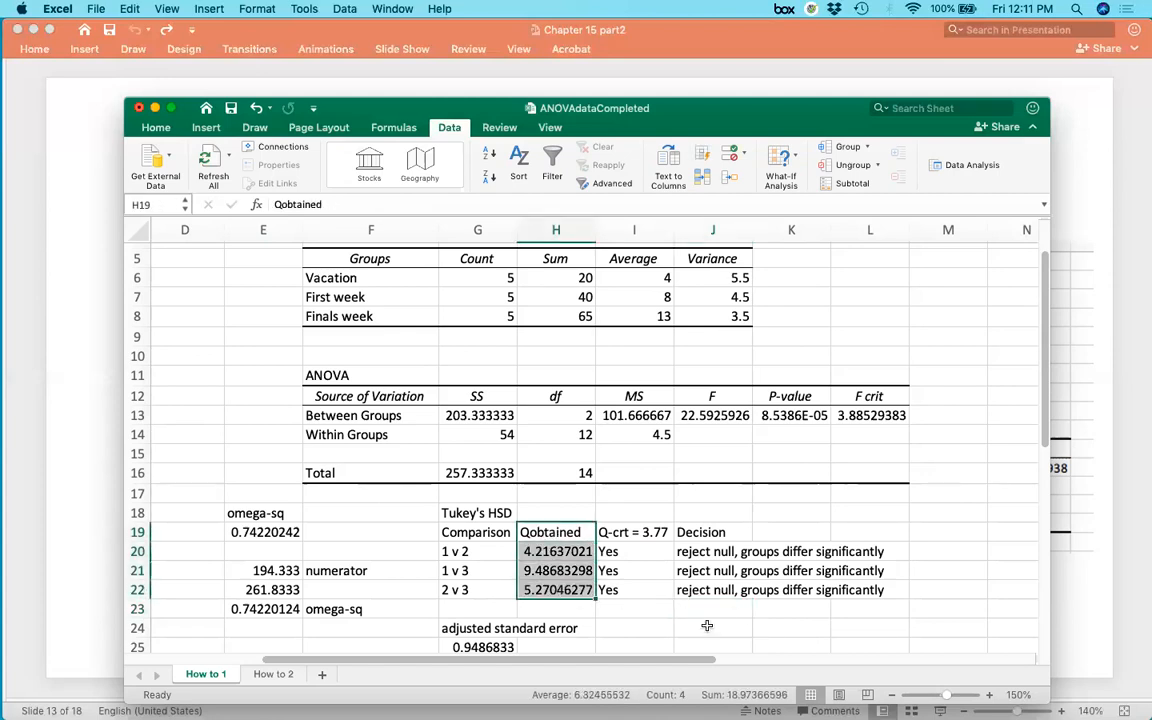
click(705, 626)
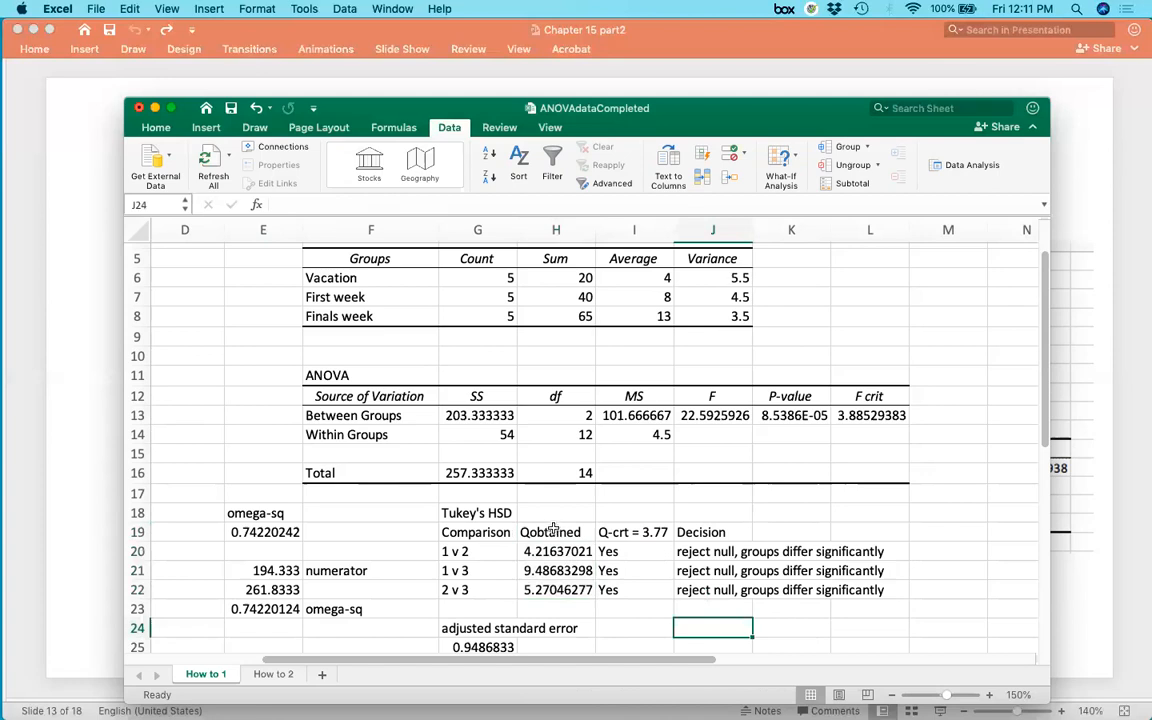
drag(551, 532, 555, 590)
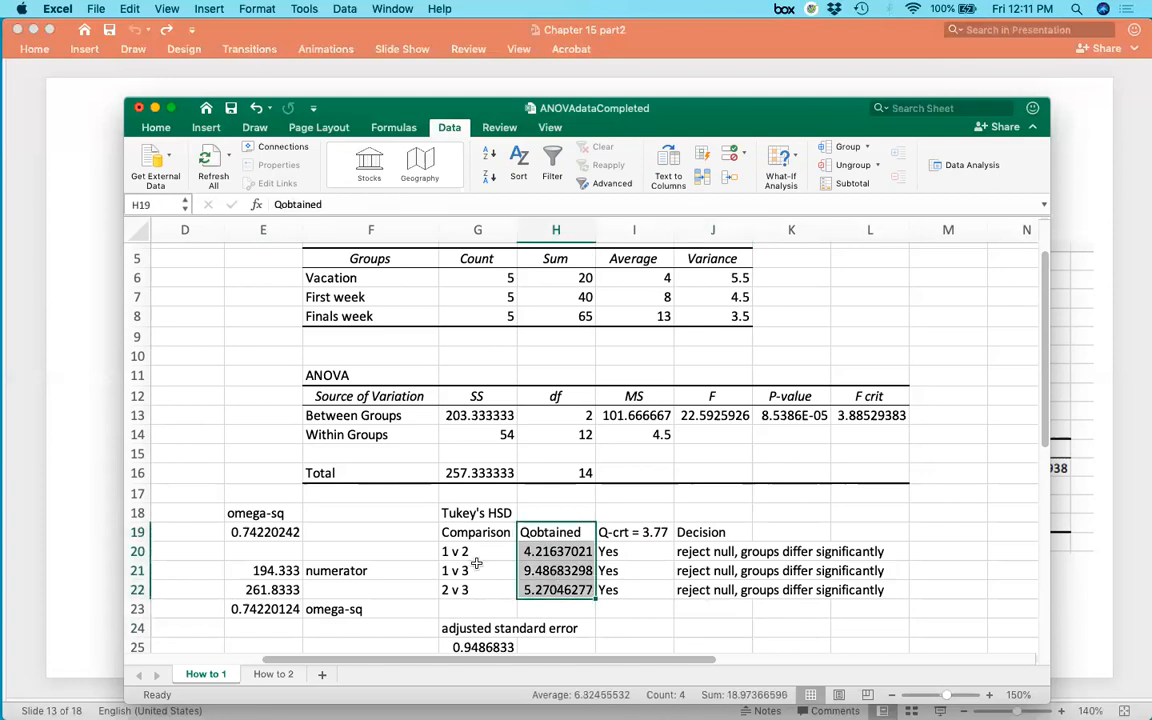
click(795, 628)
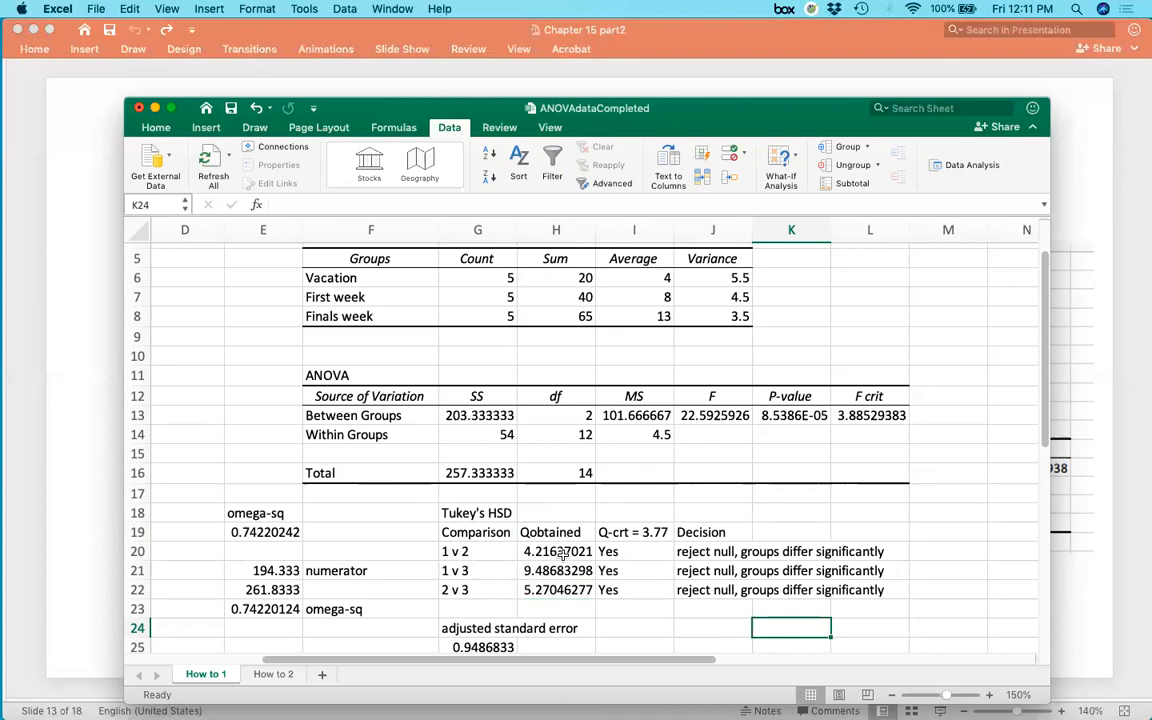
click(605, 532)
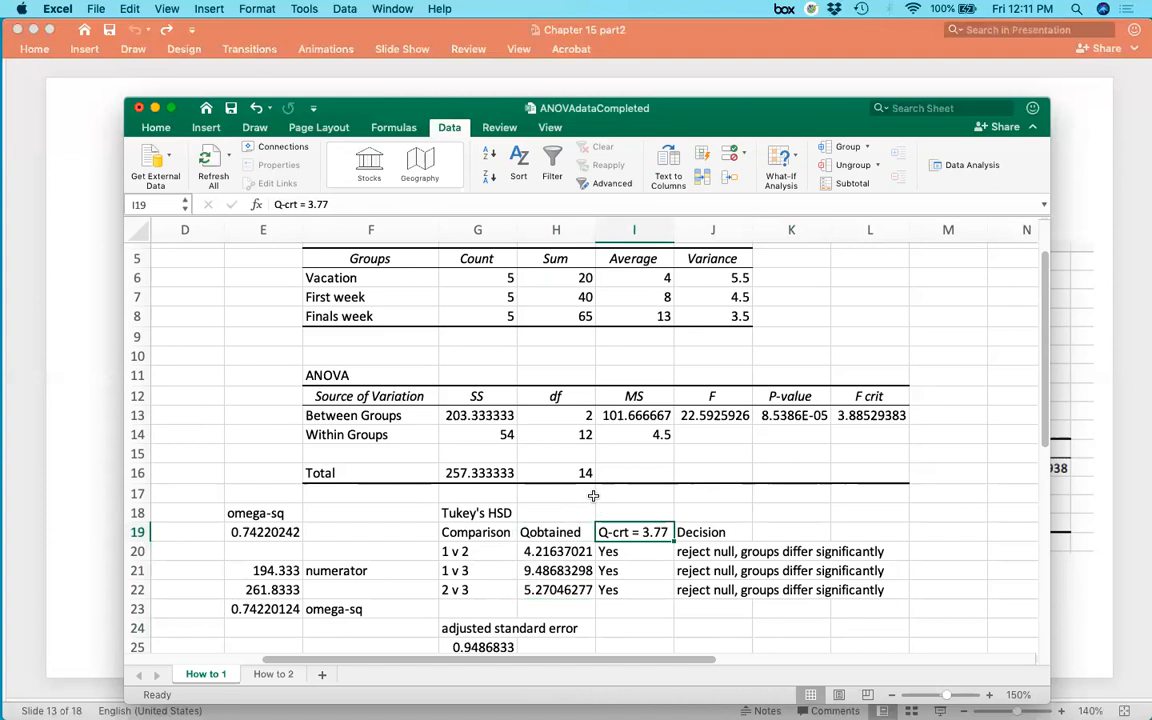
click(587, 553)
click(600, 532)
click(548, 530)
click(650, 535)
drag(560, 551, 560, 589)
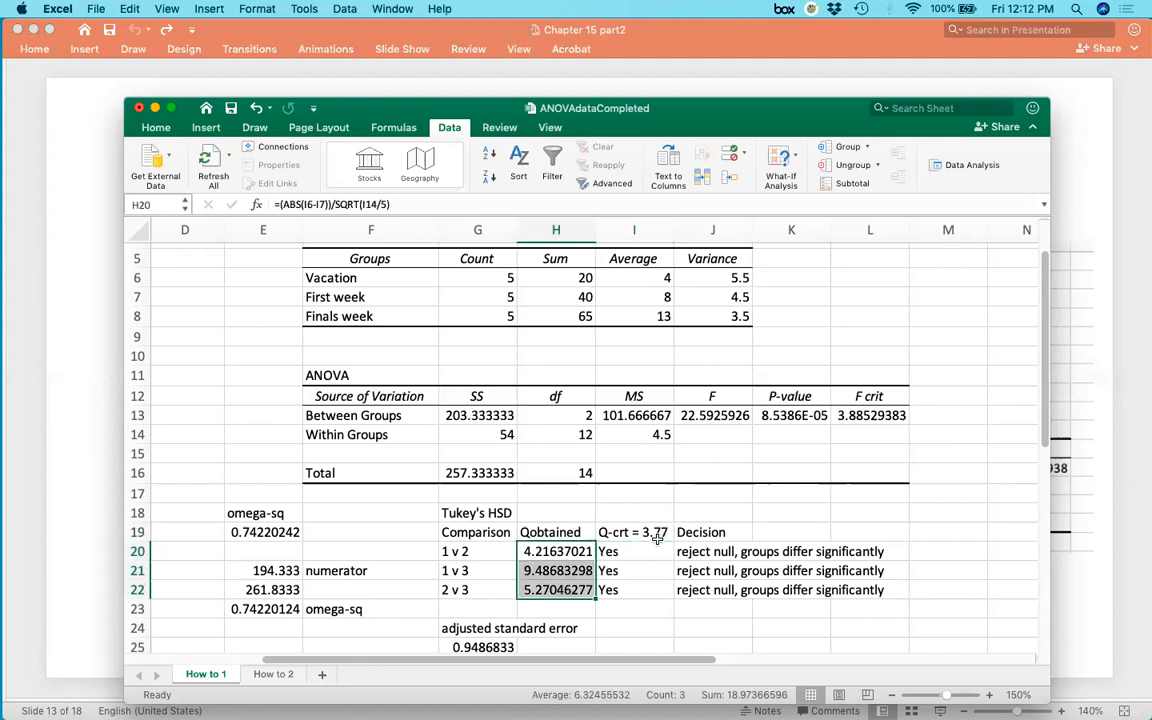
drag(692, 551, 697, 591)
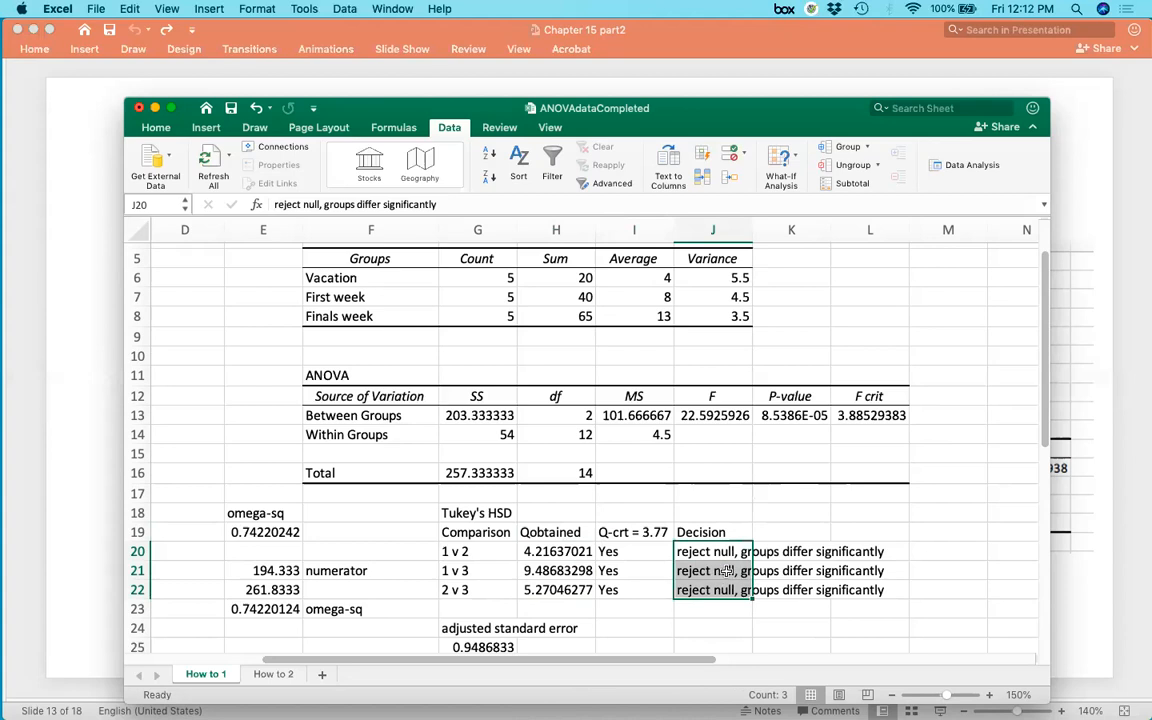
drag(556, 570, 630, 571)
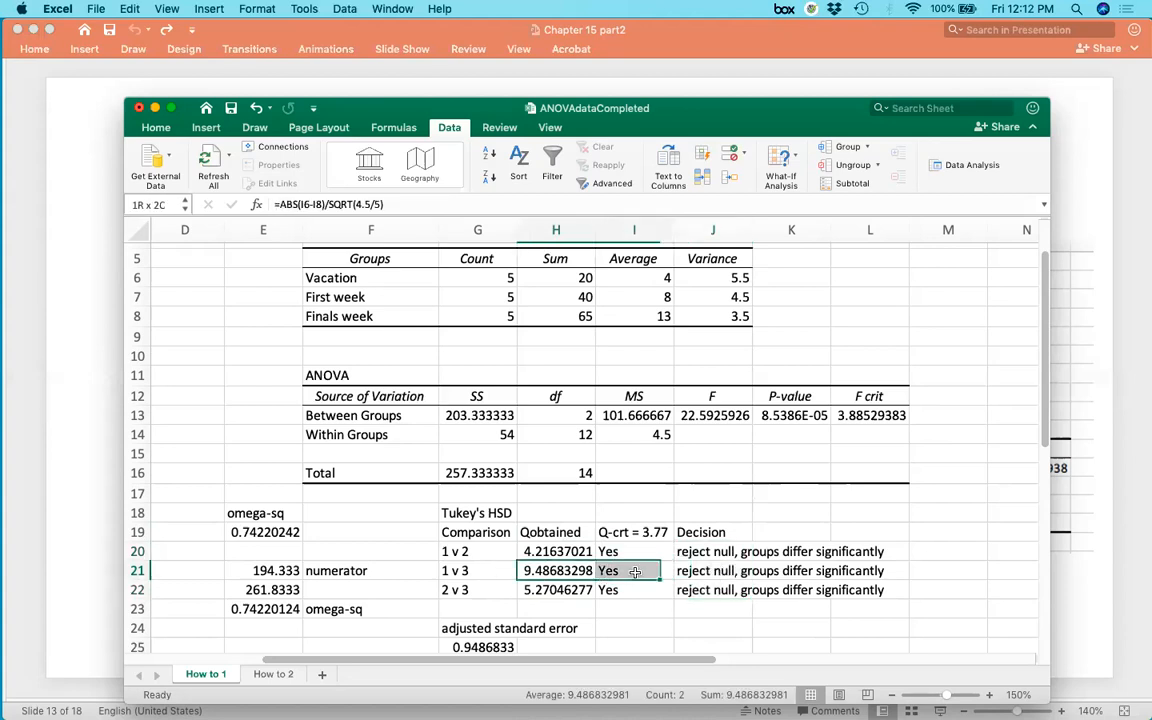
click(708, 571)
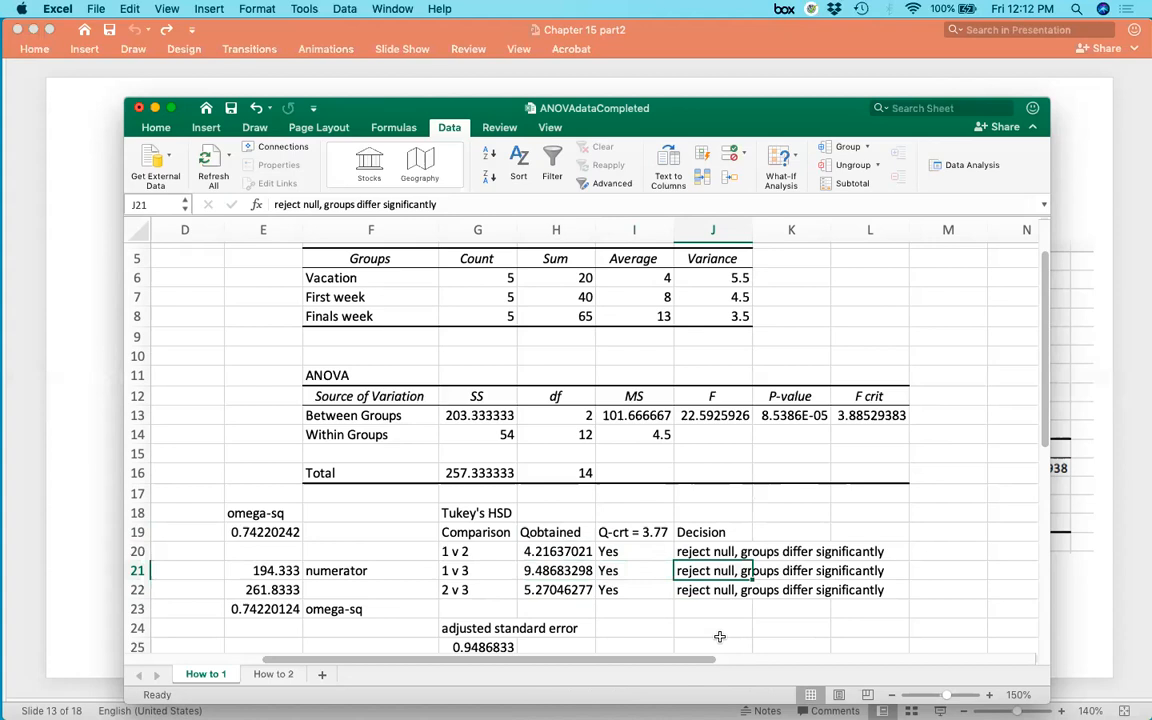
click(246, 532)
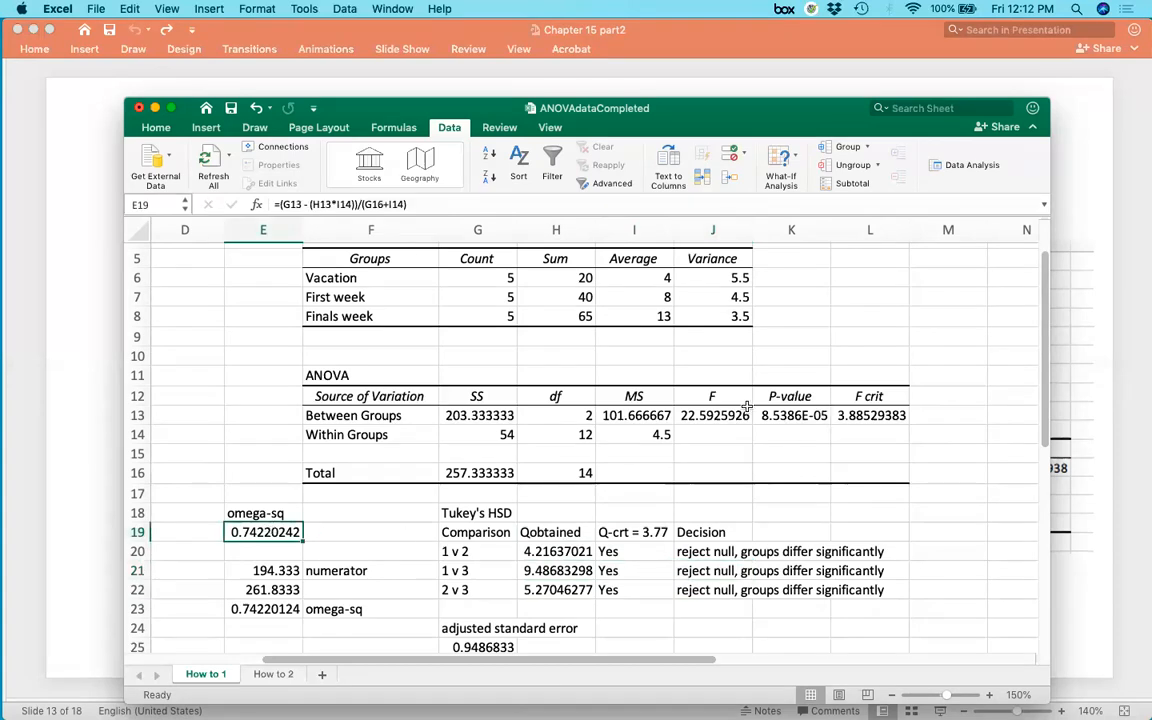
Review the F value in J13 and the Yes decisions in I20 to I22 for the three Tukey comparisons.
click(742, 413)
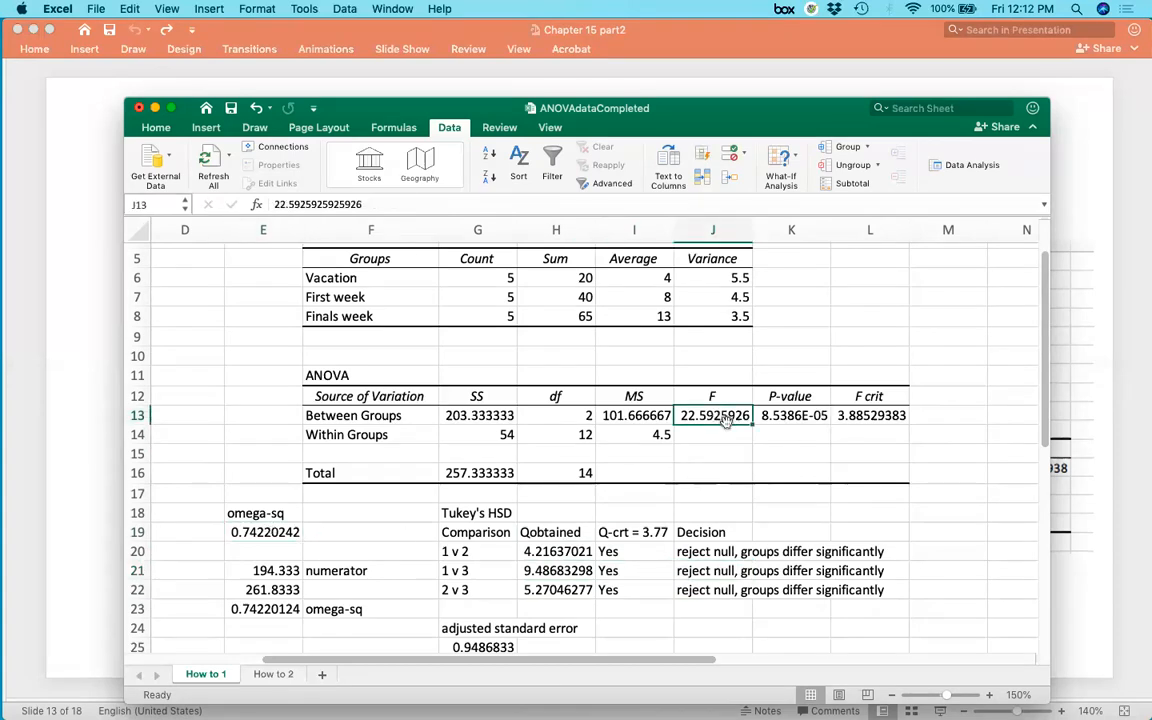
click(628, 552)
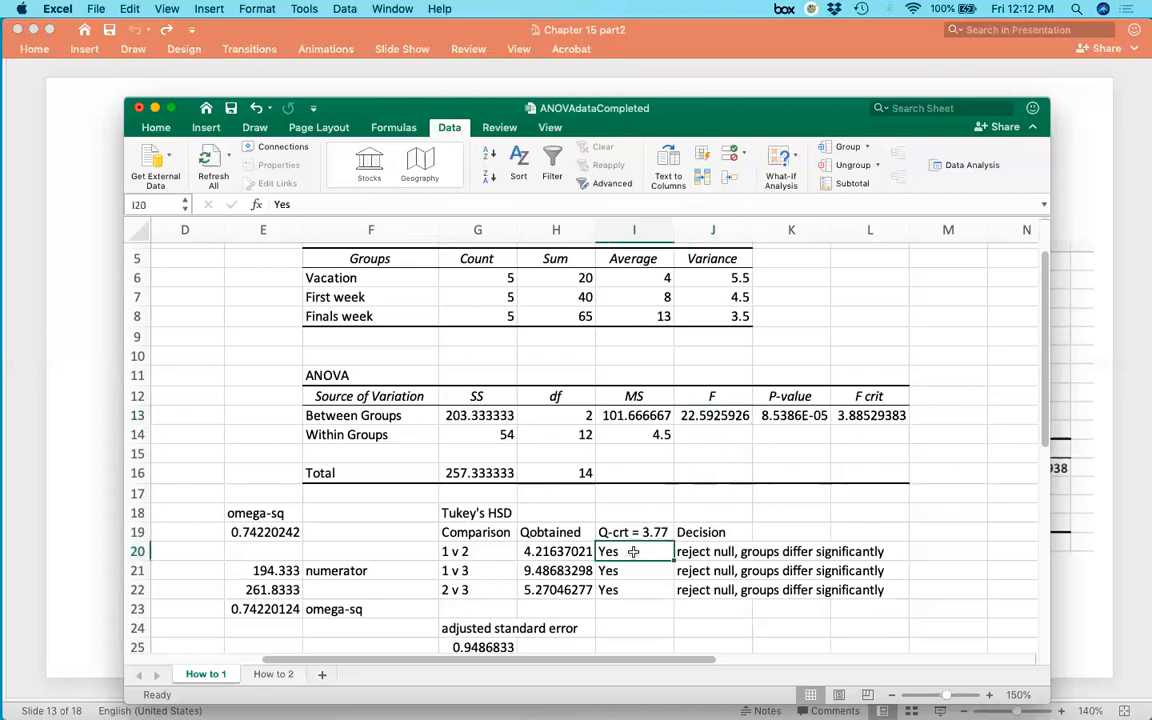
drag(628, 555, 630, 571)
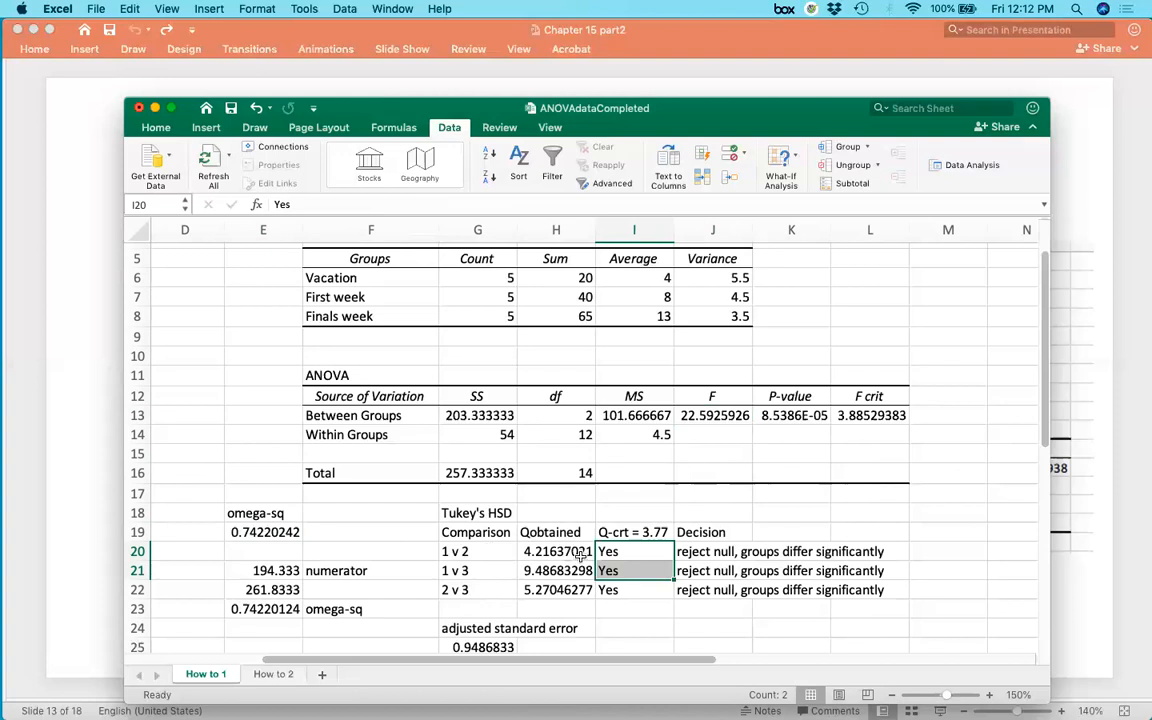
drag(625, 614, 627, 548)
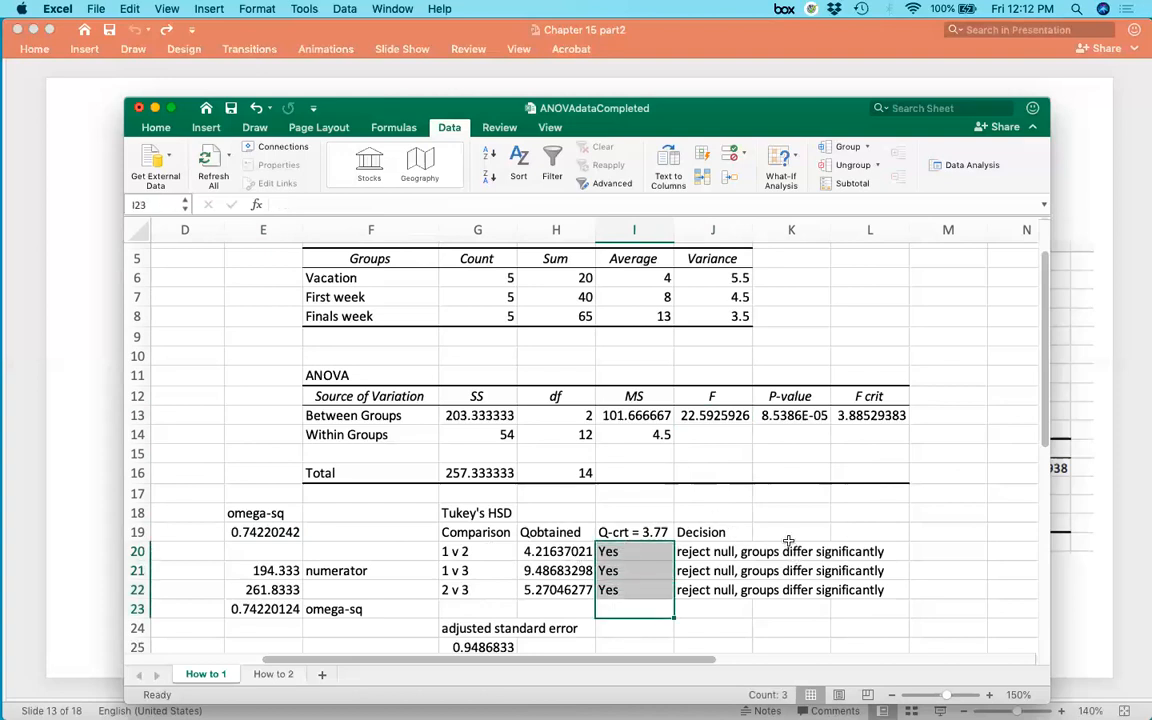
Switch to PowerPoint, page through the Tukey's HSD slides to the summary slide, and highlight the 'Thus far' ANOVA paragraph.
click(108, 496)
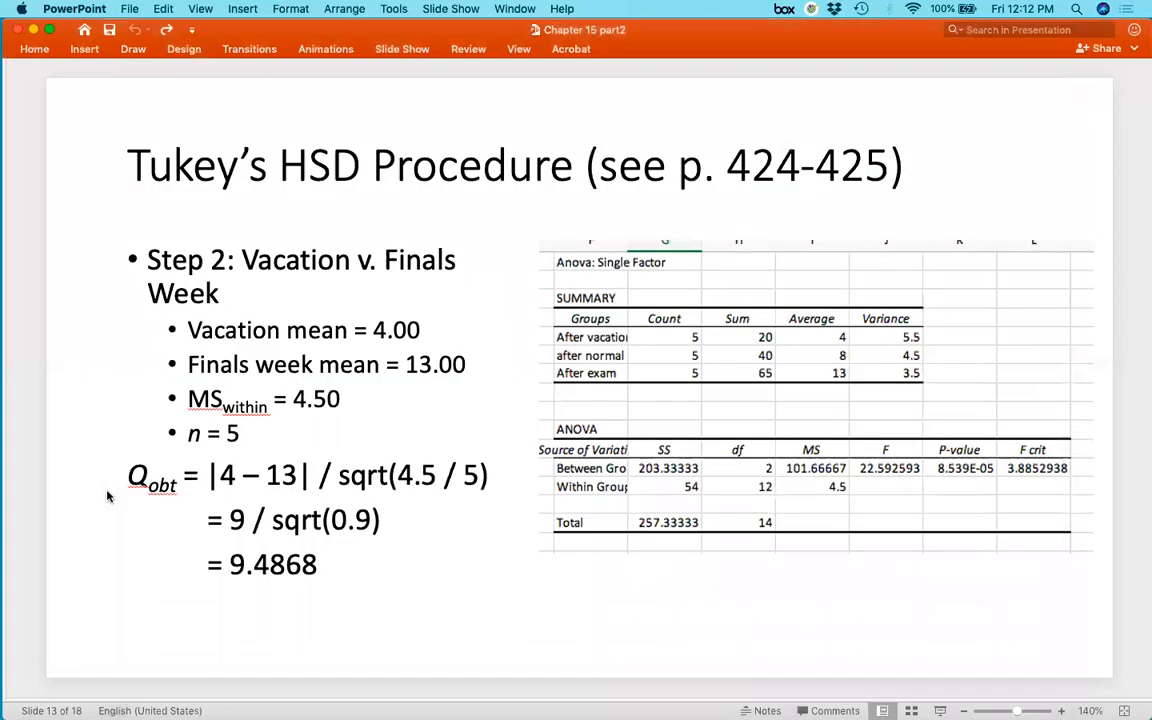
key(Down)
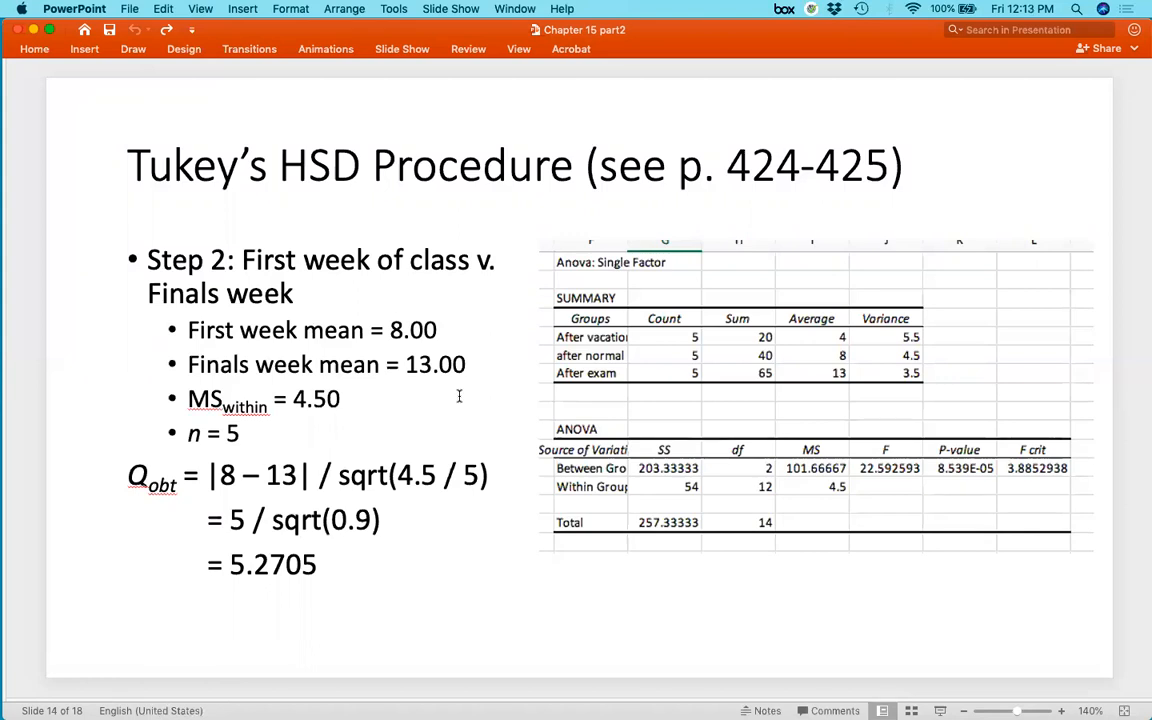
key(Page_Down)
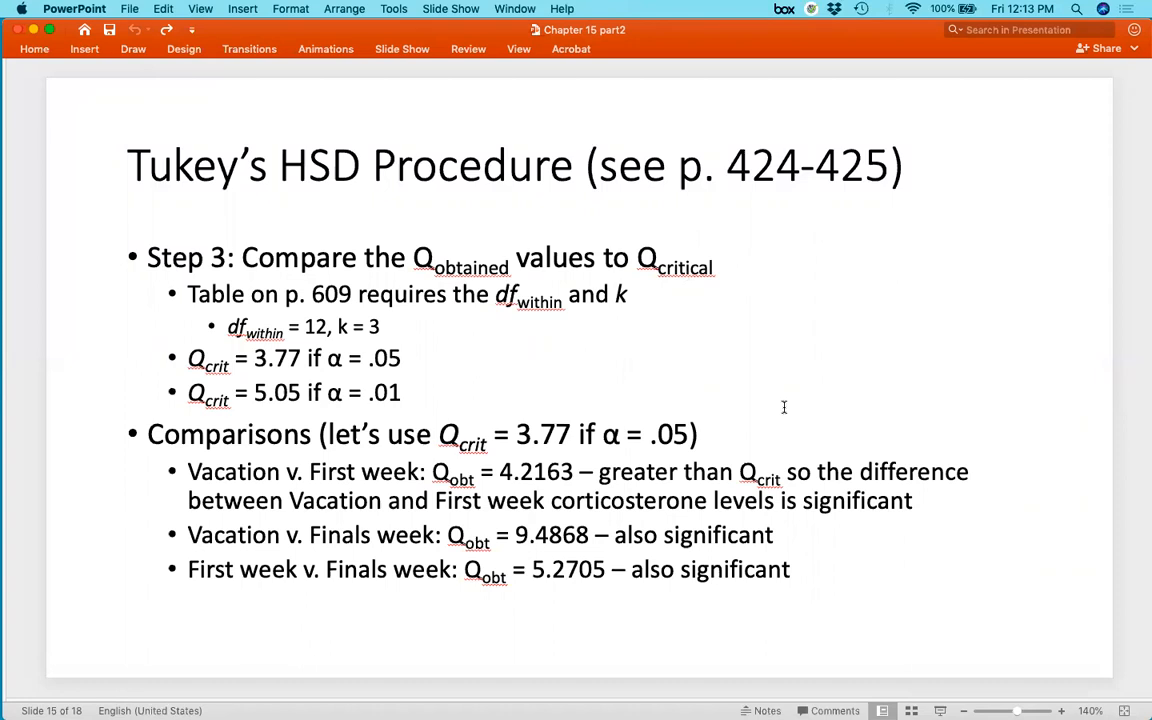
key(Down)
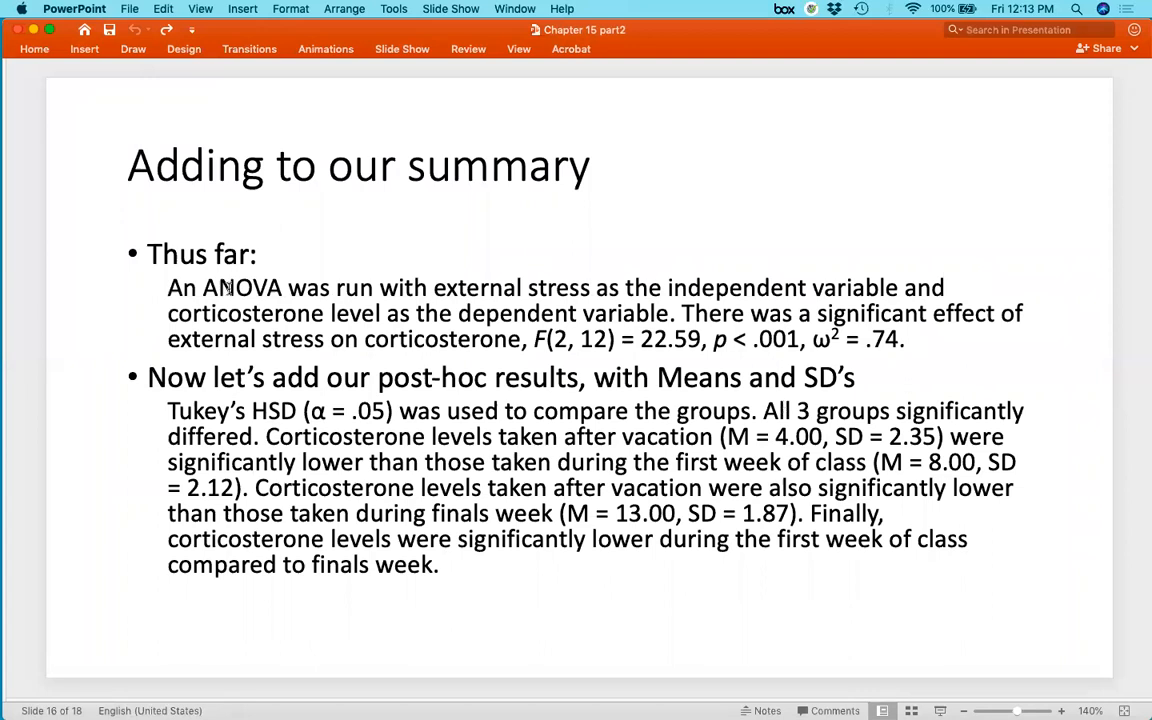
drag(169, 288, 916, 337)
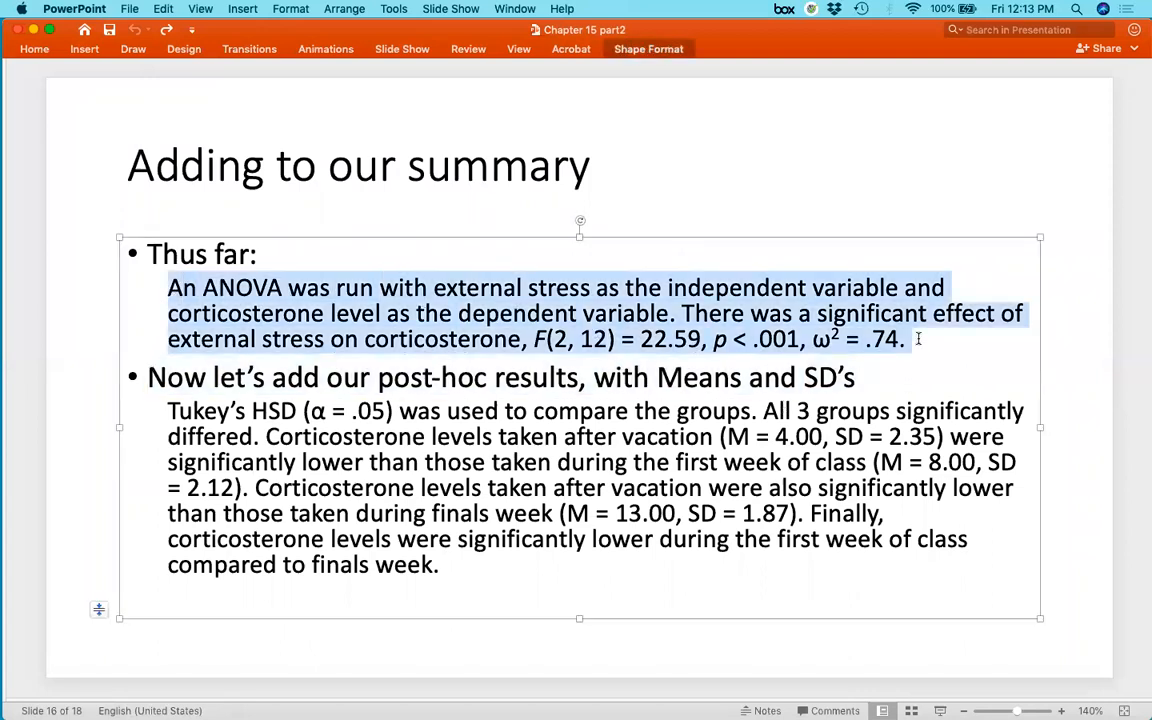